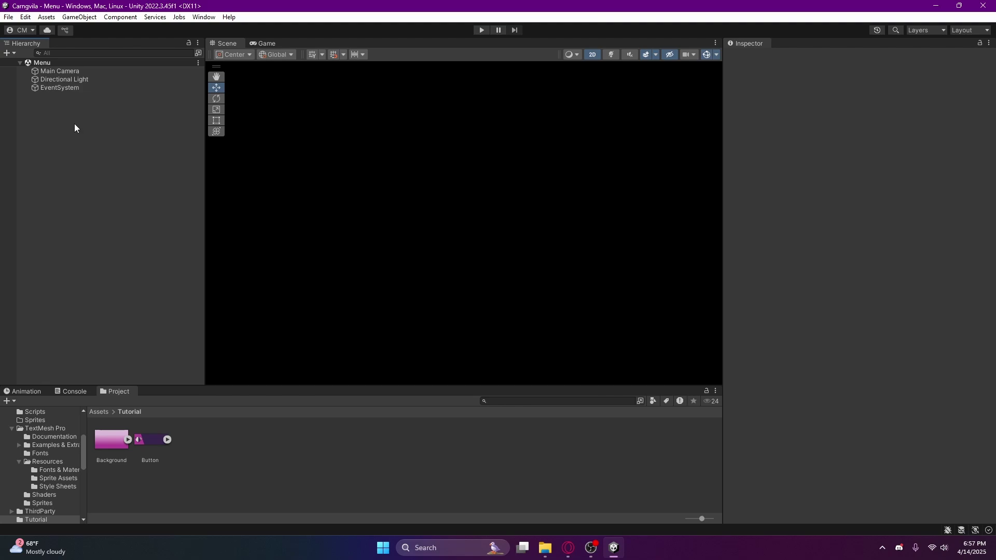
# Add a UI Canvas to the Menu scene, keeping its default name.
pyautogui.rightClick(68, 132)
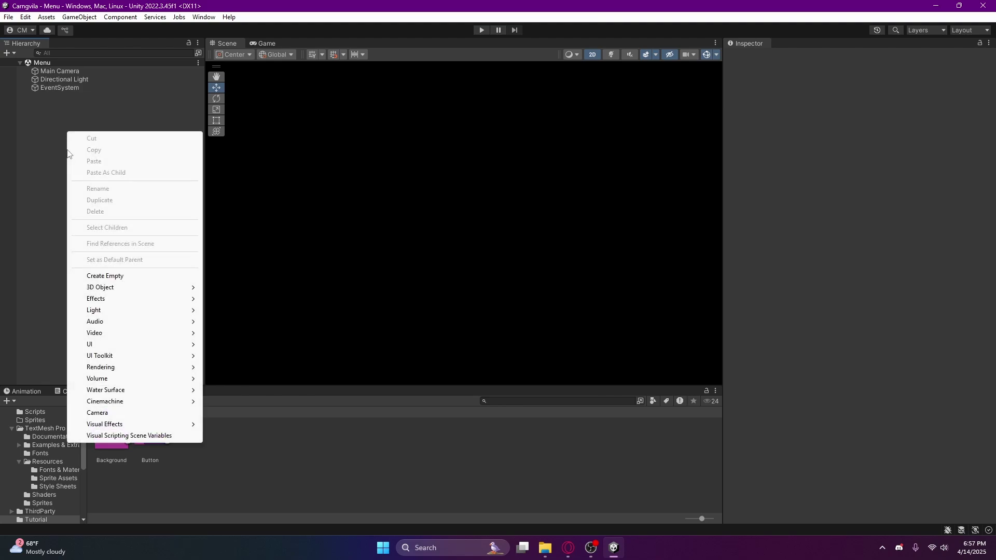
pyautogui.rightClick(52, 108)
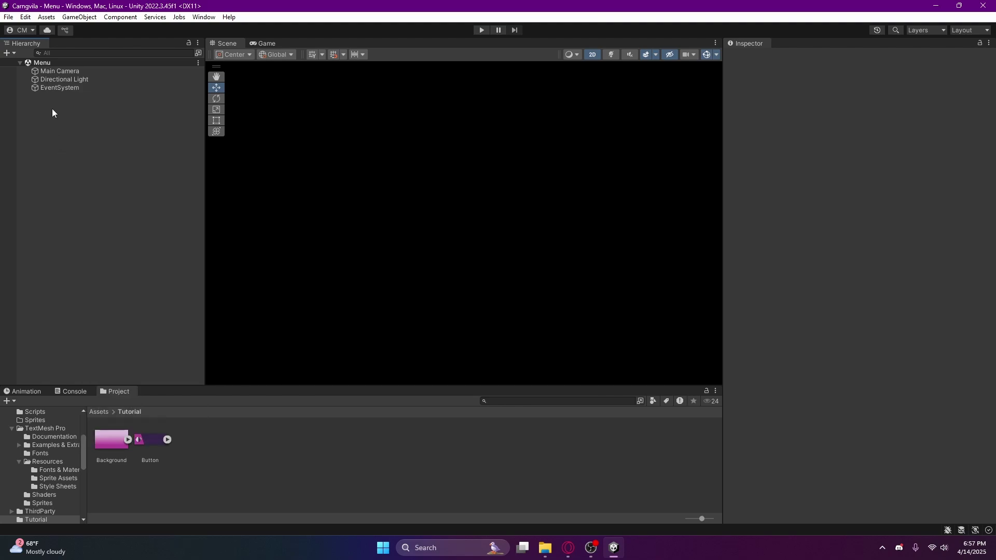
pyautogui.rightClick(52, 108)
pyautogui.moveTo(86, 322)
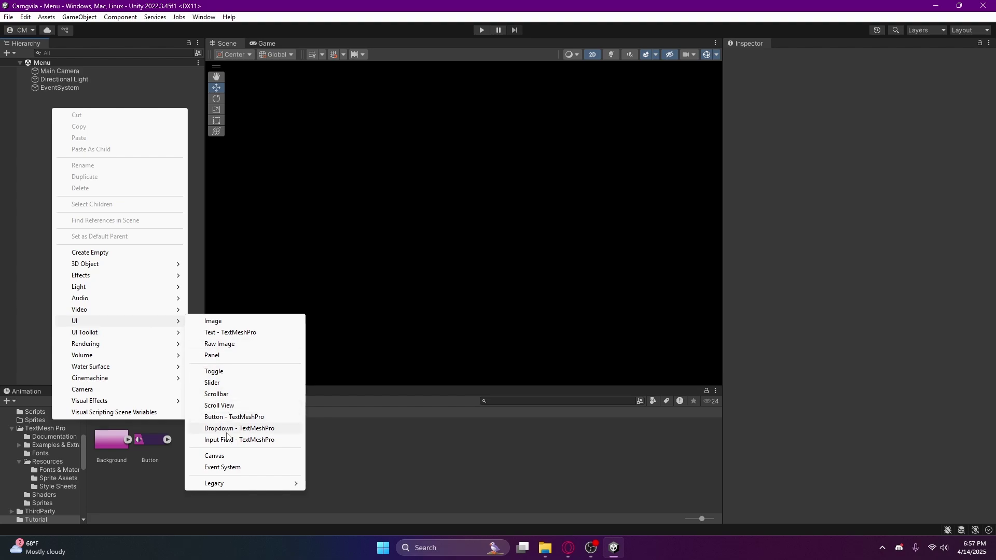
pyautogui.click(223, 455)
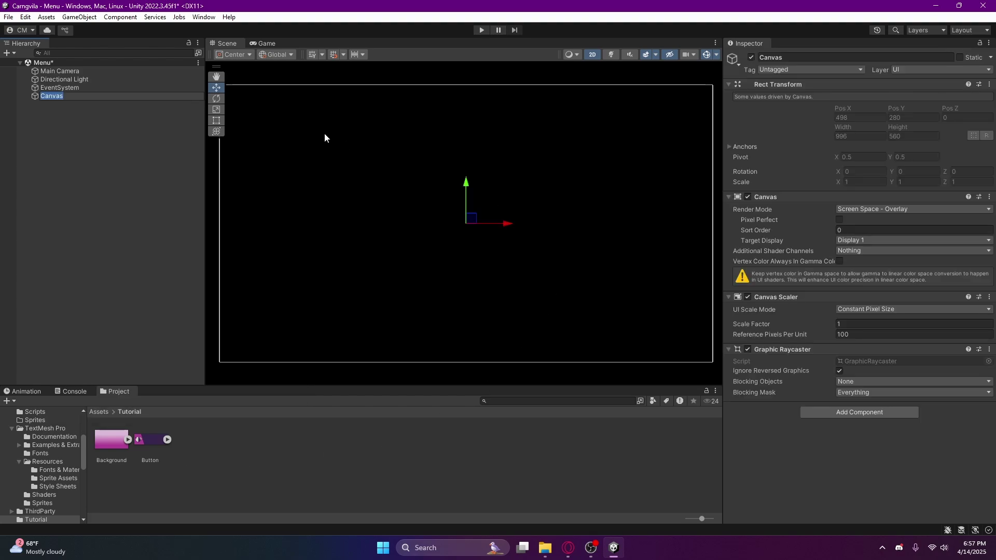
pyautogui.click(91, 126)
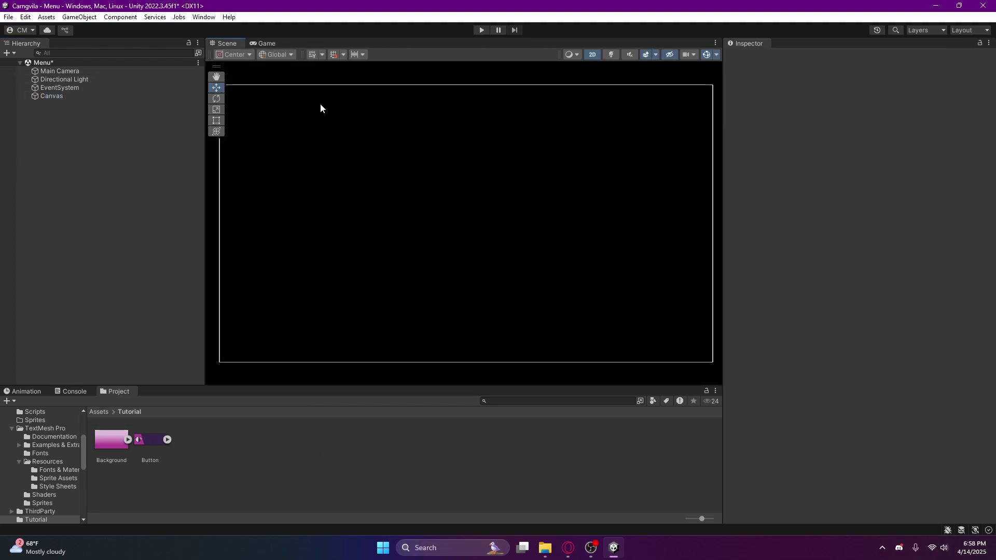
# Set the Canvas Scaler's UI scale mode to Scale With Screen Size with a reference resolution of 1920 by 1080.
pyautogui.scroll(-2, 491, 169)
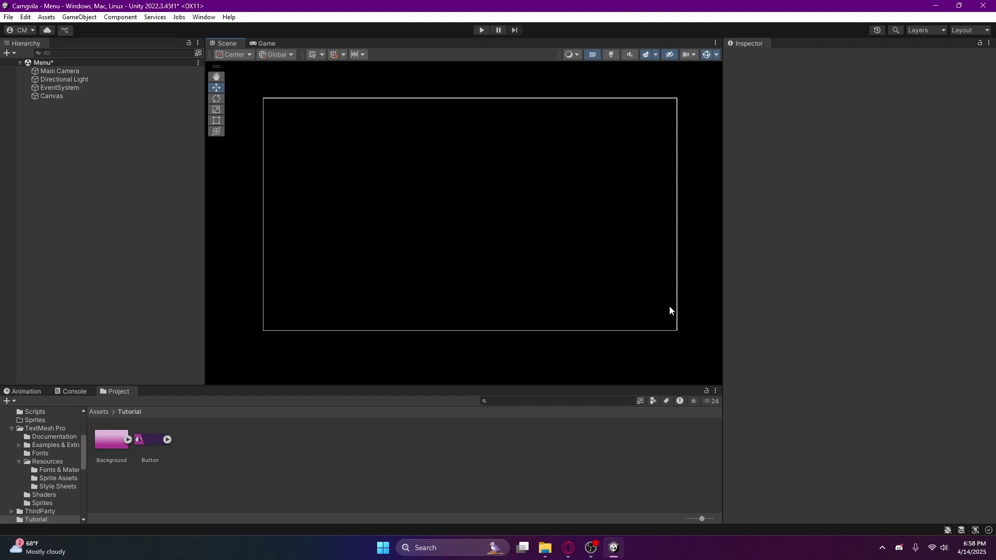
pyautogui.click(58, 96)
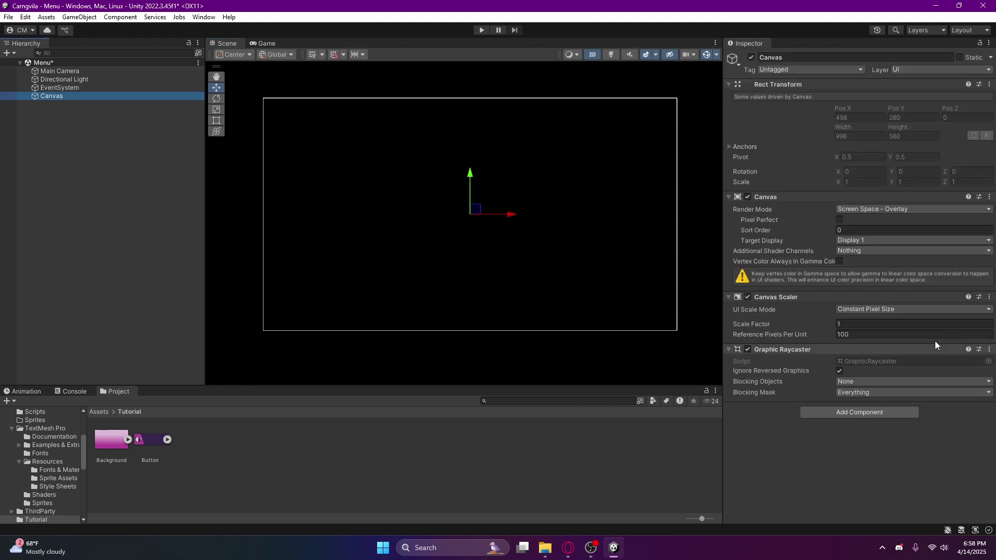
pyautogui.click(895, 309)
pyautogui.click(889, 333)
pyautogui.click(870, 324)
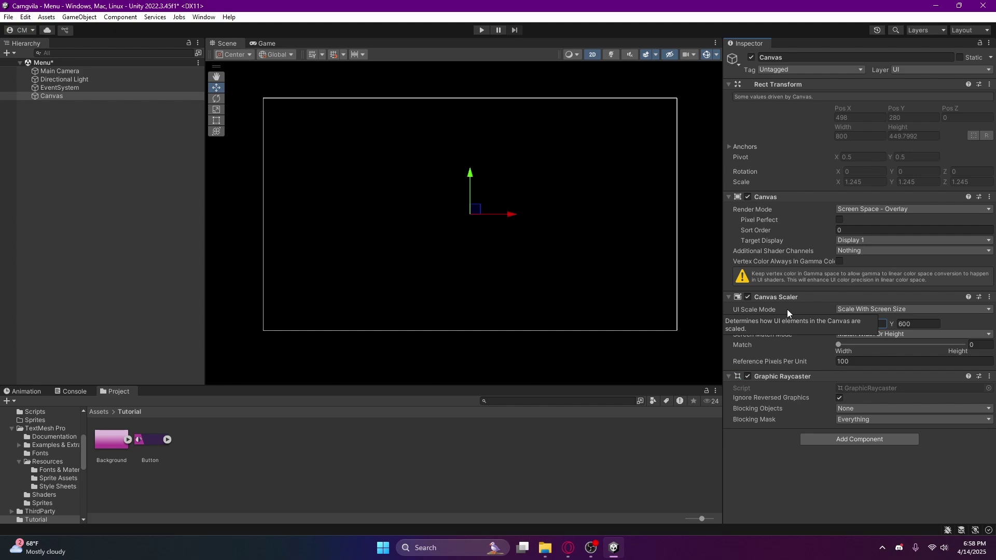
pyautogui.write('1920')
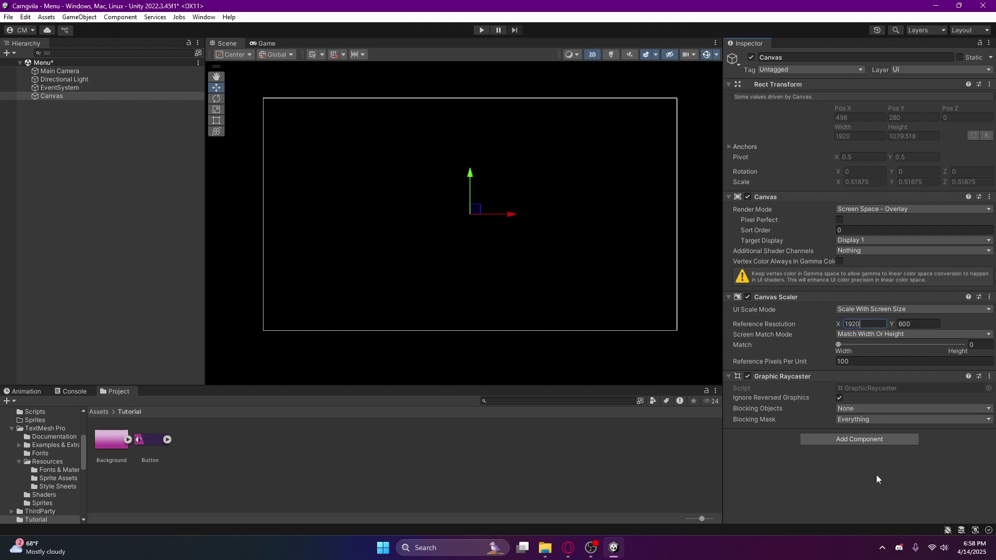
pyautogui.press('Tab')
pyautogui.write('1080')
# Check the aspect ratio used in the Game view, return to the Scene view and clear the selection.
pyautogui.click(269, 43)
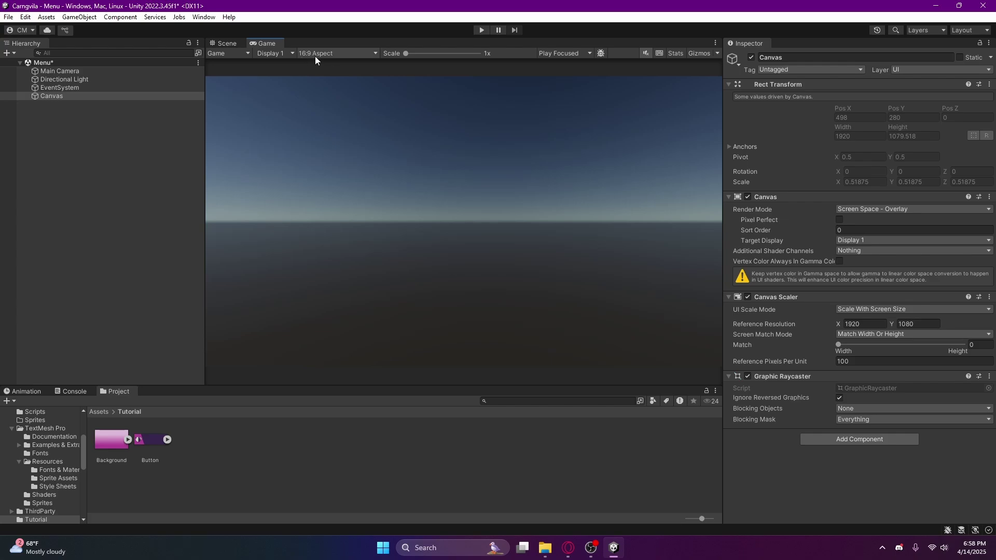
pyautogui.click(225, 42)
pyautogui.click(171, 125)
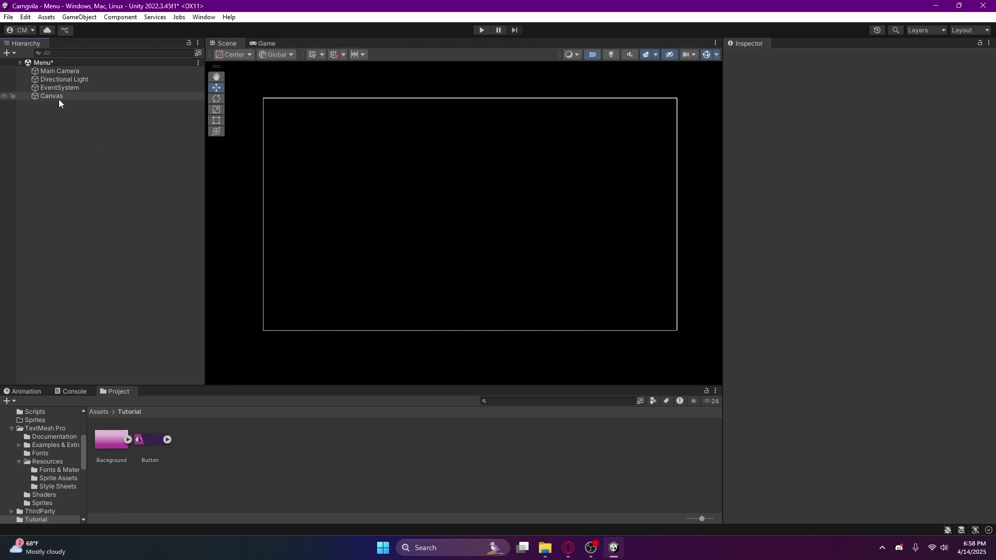
# Add a UI panel as a child of the Canvas and name it MainMenuPanel.
pyautogui.click(59, 97)
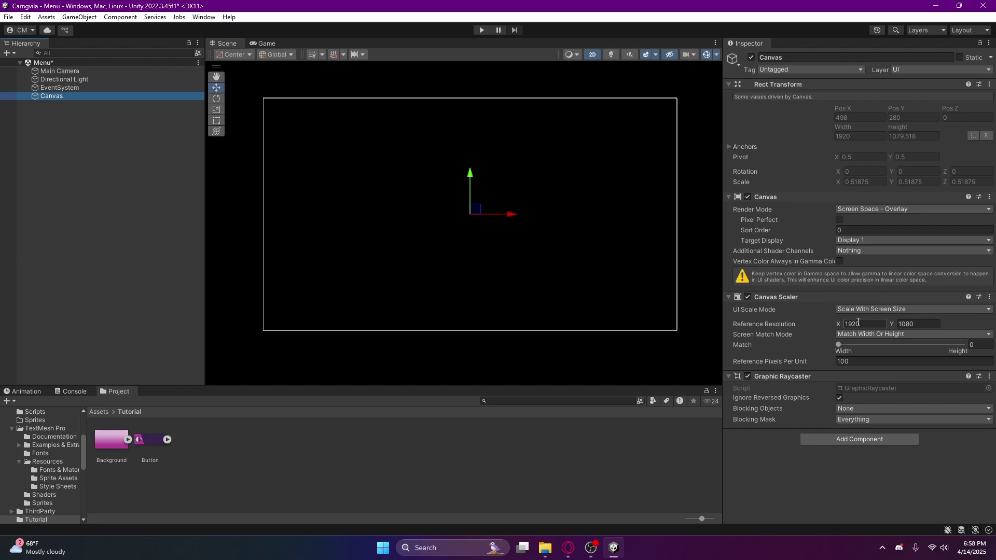
pyautogui.keyDown('ctrl'); pyautogui.click(55, 95); pyautogui.keyUp('ctrl')
pyautogui.click(64, 94)
pyautogui.rightClick(69, 95)
pyautogui.click(57, 96)
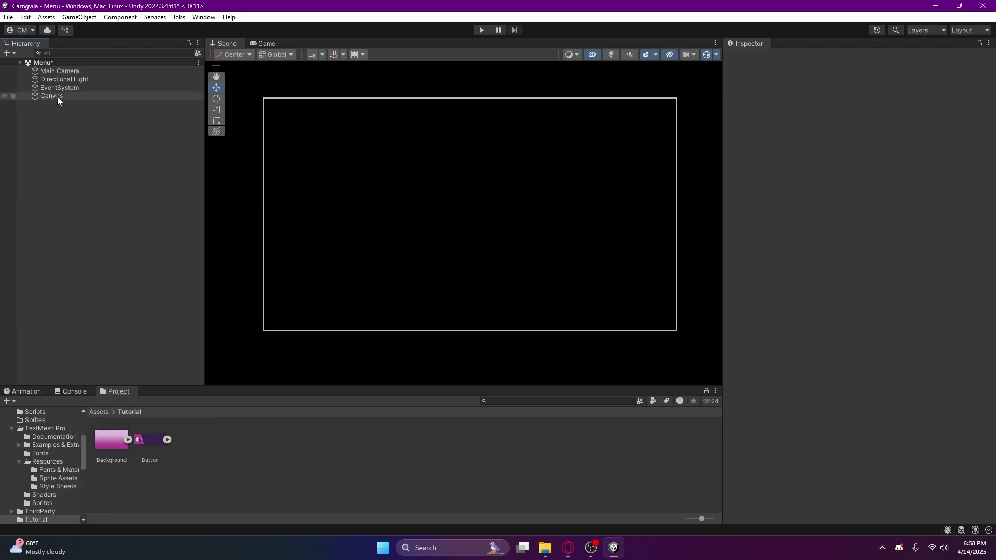
pyautogui.rightClick(57, 95)
pyautogui.moveTo(93, 335)
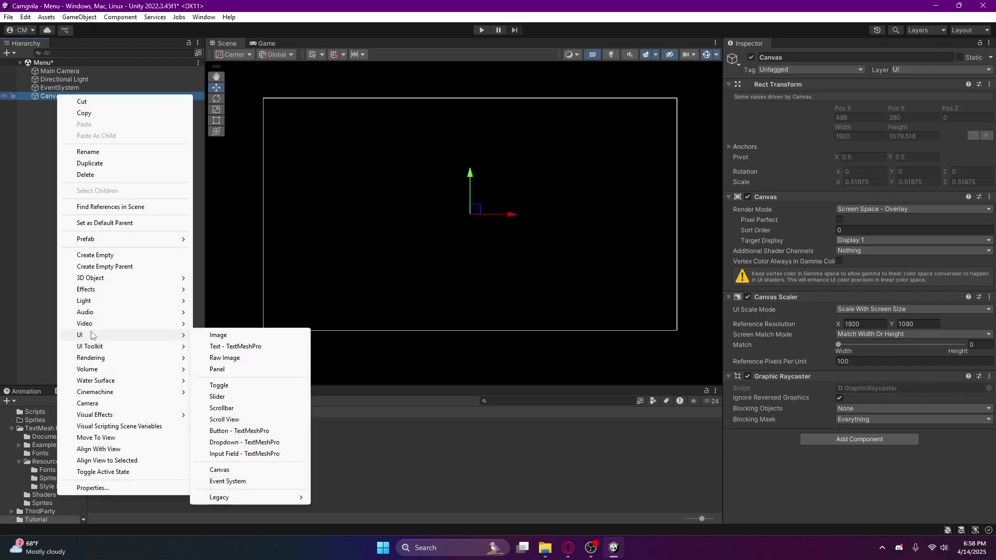
pyautogui.click(232, 372)
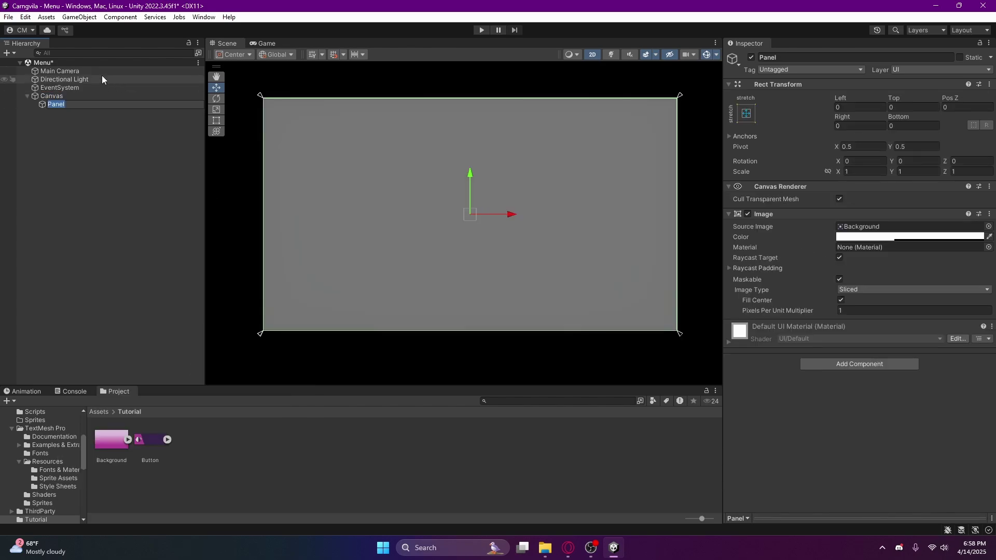
pyautogui.write('MainMenuPanel')
pyautogui.press('Return')
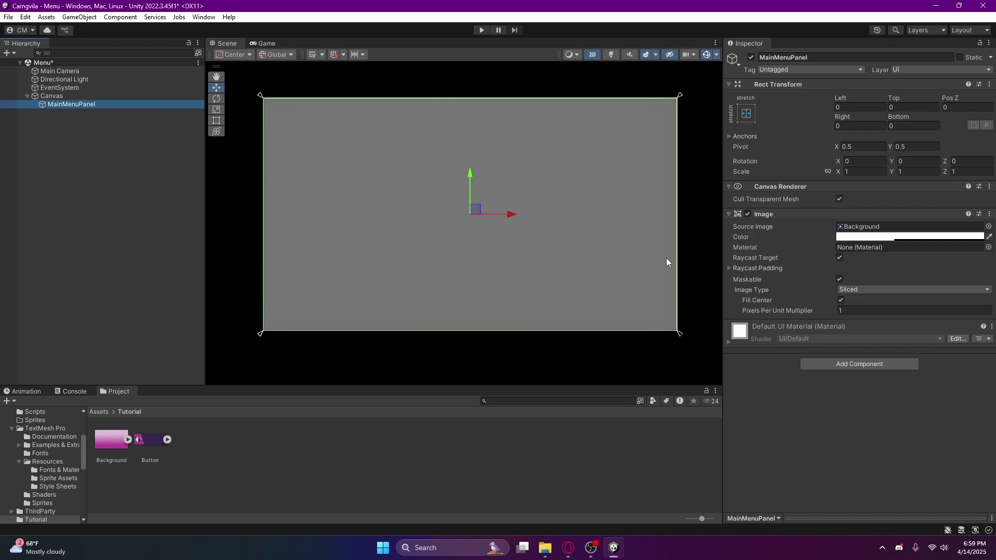
# Make MainMenuPanel's image colour fully opaque by setting its alpha to 255.
pyautogui.click(841, 238)
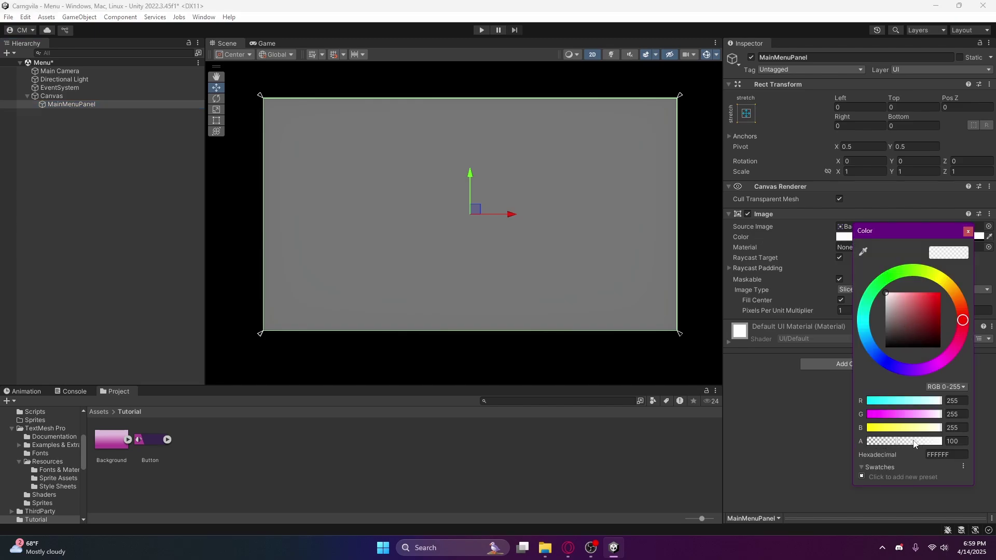
pyautogui.moveTo(914, 444); pyautogui.dragTo(943, 443)
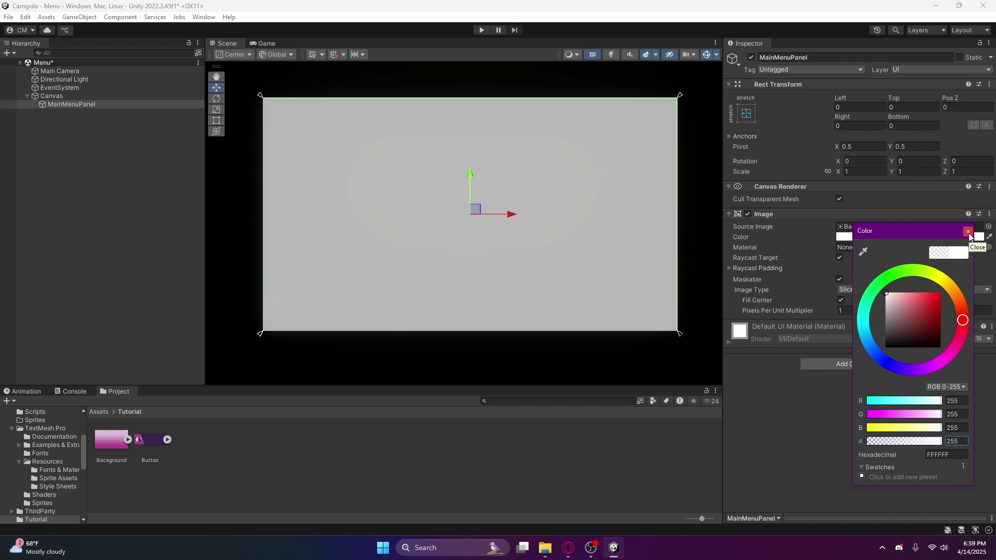
pyautogui.click(968, 232)
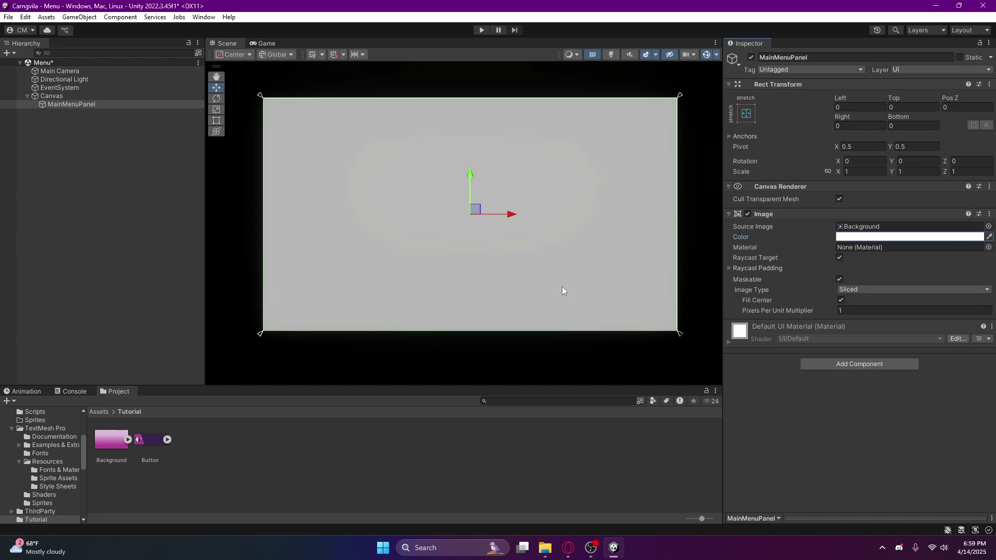
# Assign the Background sprite from the Tutorial folder as MainMenuPanel's source image and inspect the sprite's import settings.
pyautogui.moveTo(113, 440); pyautogui.dragTo(858, 226)
pyautogui.moveTo(104, 441); pyautogui.dragTo(873, 228)
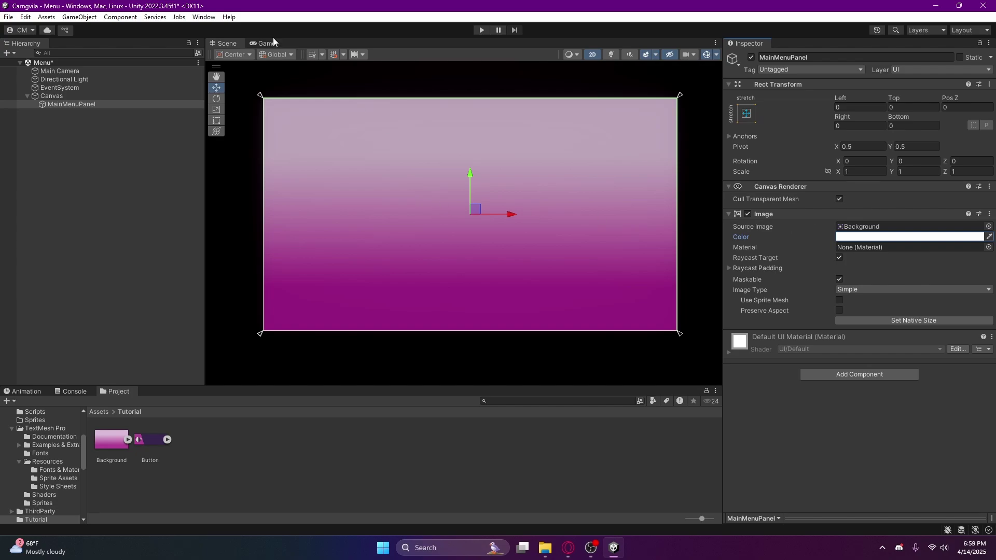
pyautogui.click(107, 443)
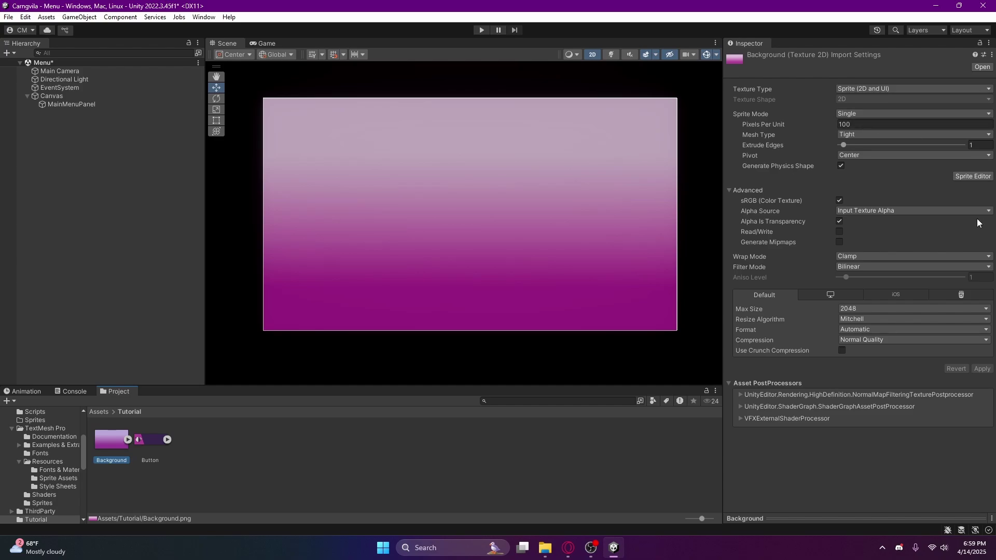
# Add a TextMeshPro text as a child of MainMenuPanel and move it up near the panel's upper edge, at about Y 496.
pyautogui.click(49, 105)
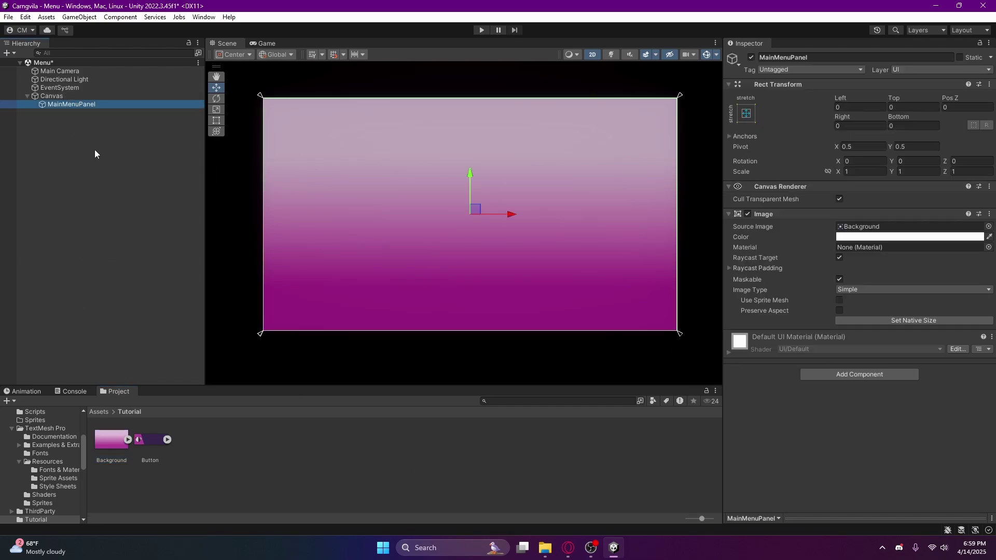
pyautogui.rightClick(69, 105)
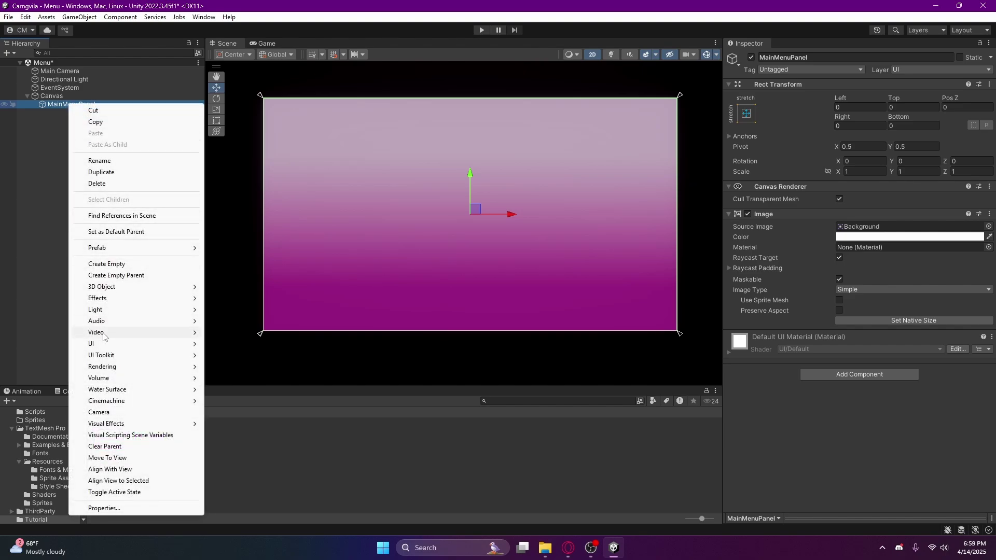
pyautogui.moveTo(101, 344)
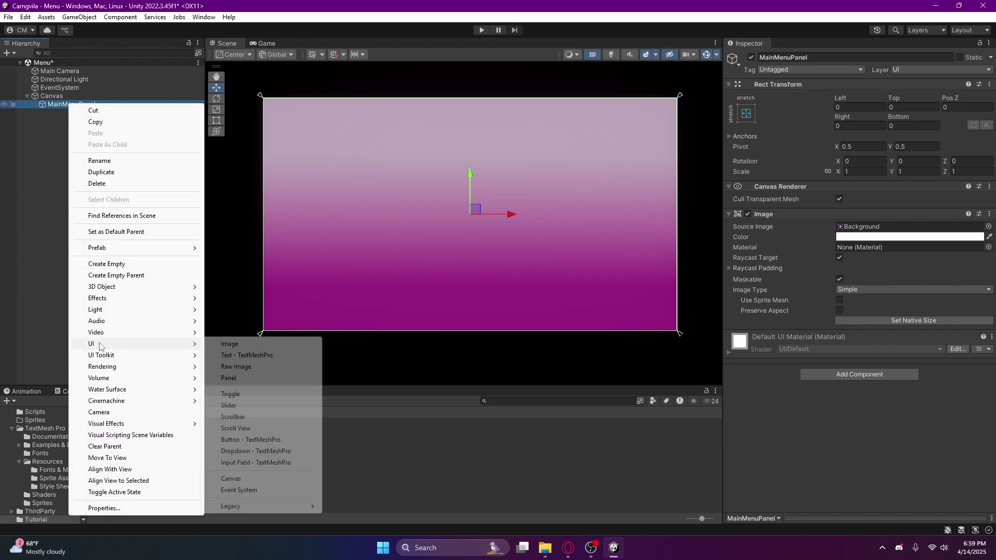
pyautogui.click(242, 356)
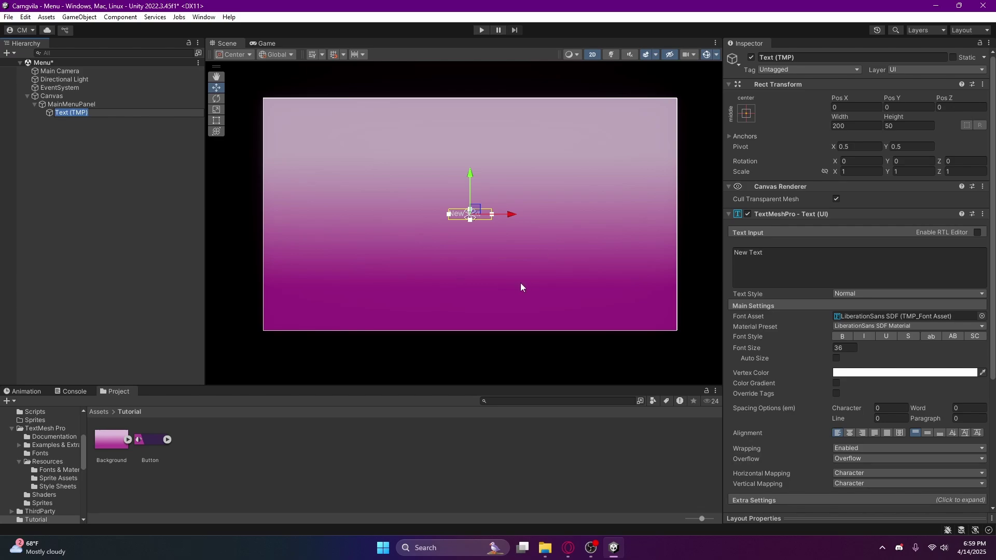
pyautogui.moveTo(472, 176); pyautogui.dragTo(488, 72)
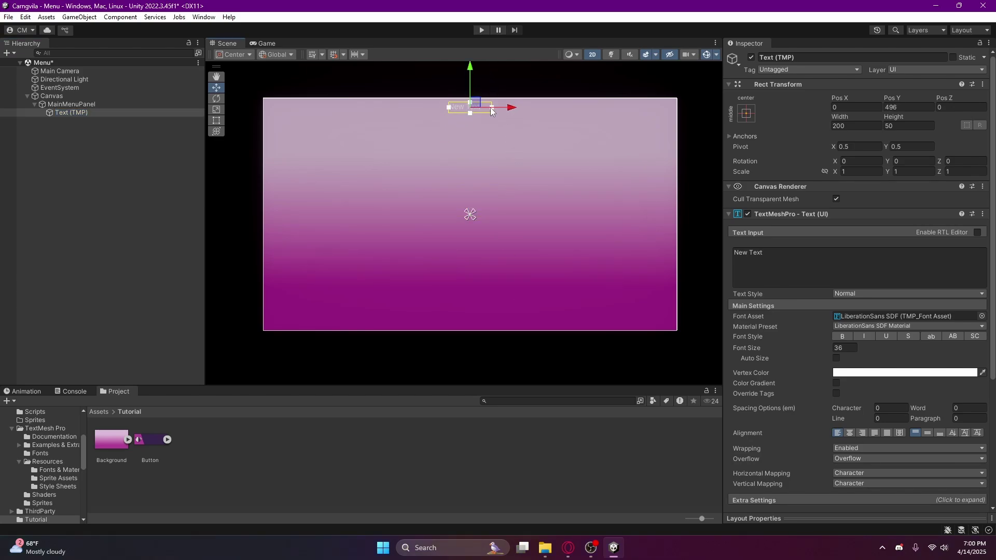
# Extend the text box to the panel's upper edge and stretch it across the full 1920 width of the panel.
pyautogui.scroll(2, 506, 127)
pyautogui.scroll(-3, 507, 164)
pyautogui.moveTo(506, 167); pyautogui.dragTo(508, 189, button='middle')
pyautogui.press('t')
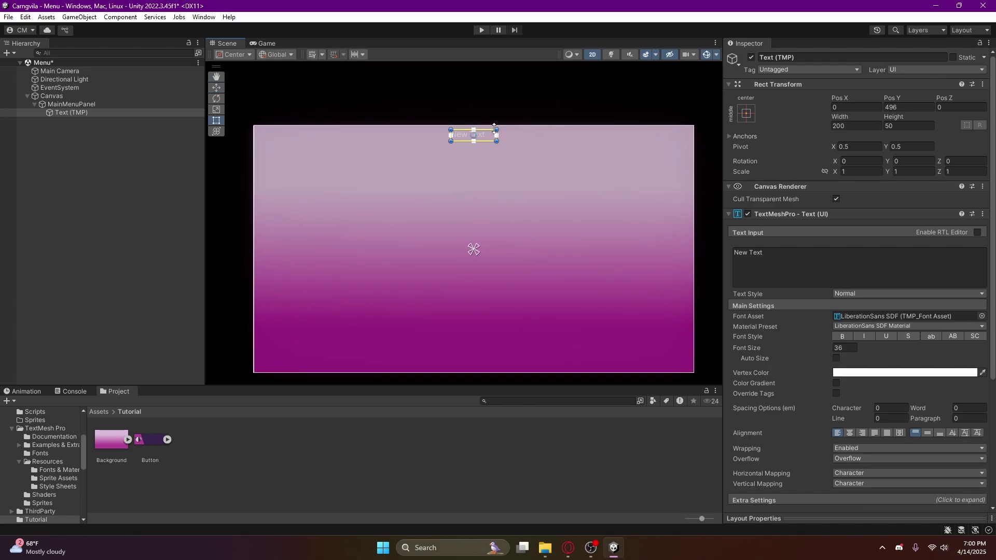
pyautogui.moveTo(489, 128); pyautogui.dragTo(489, 124)
pyautogui.moveTo(451, 134); pyautogui.dragTo(253, 140)
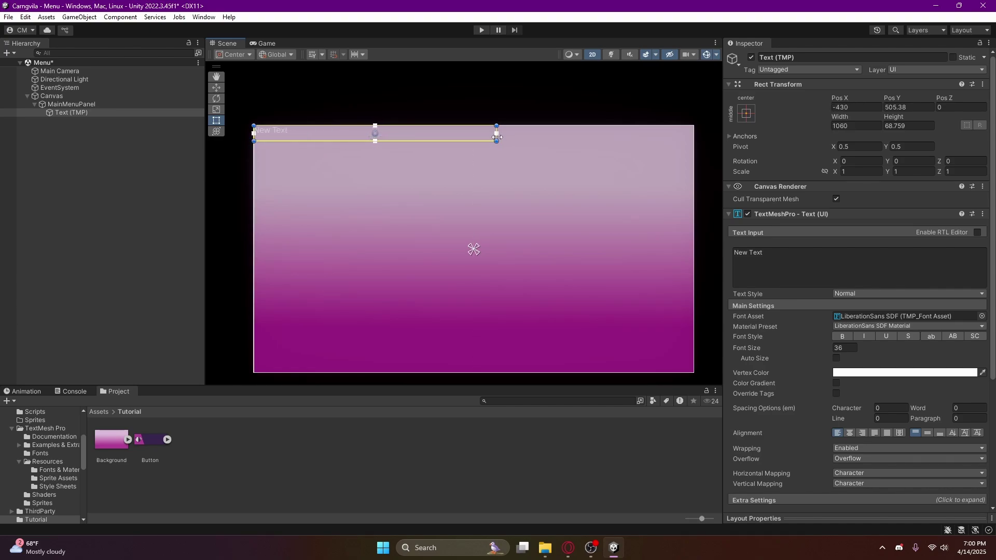
pyautogui.moveTo(495, 135); pyautogui.dragTo(694, 148)
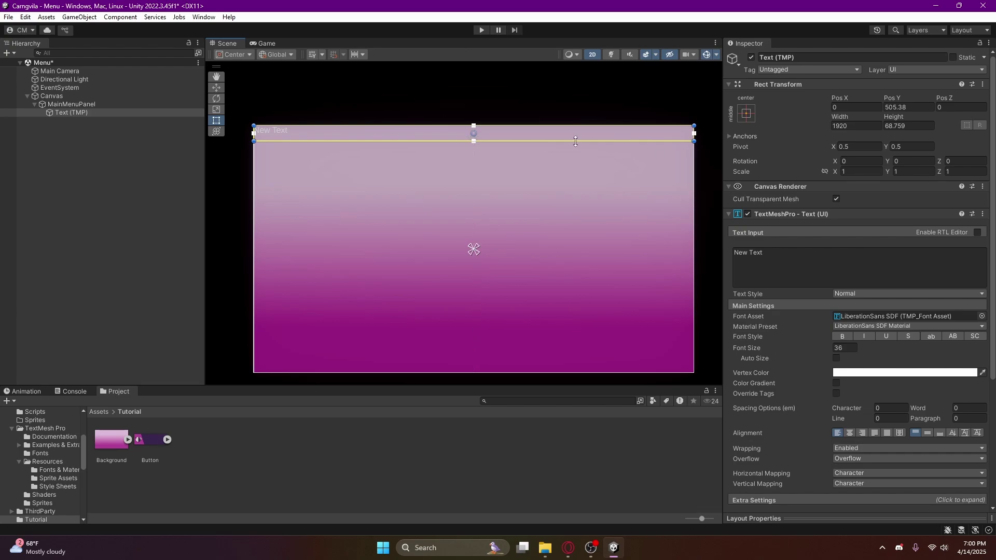
# Extend the text box downward with the Rect tool to a height of about 252.
pyautogui.moveTo(576, 142); pyautogui.dragTo(568, 189)
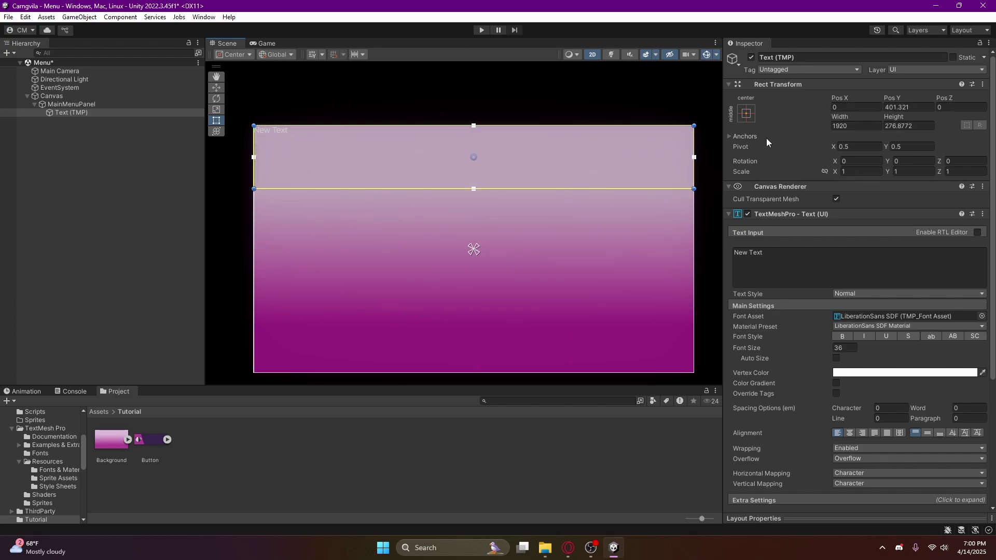
pyautogui.press('w')
pyautogui.press('e')
pyautogui.press('r')
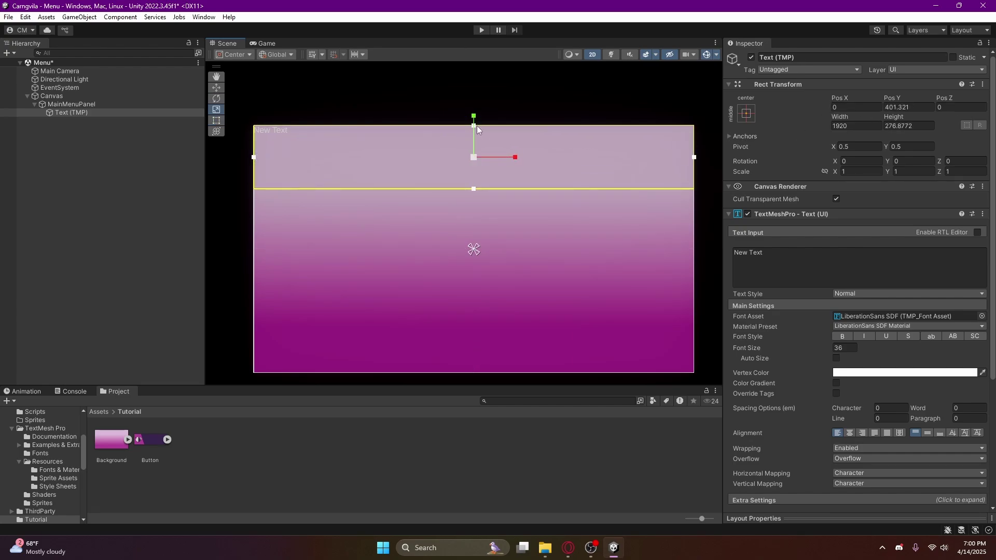
pyautogui.press('t')
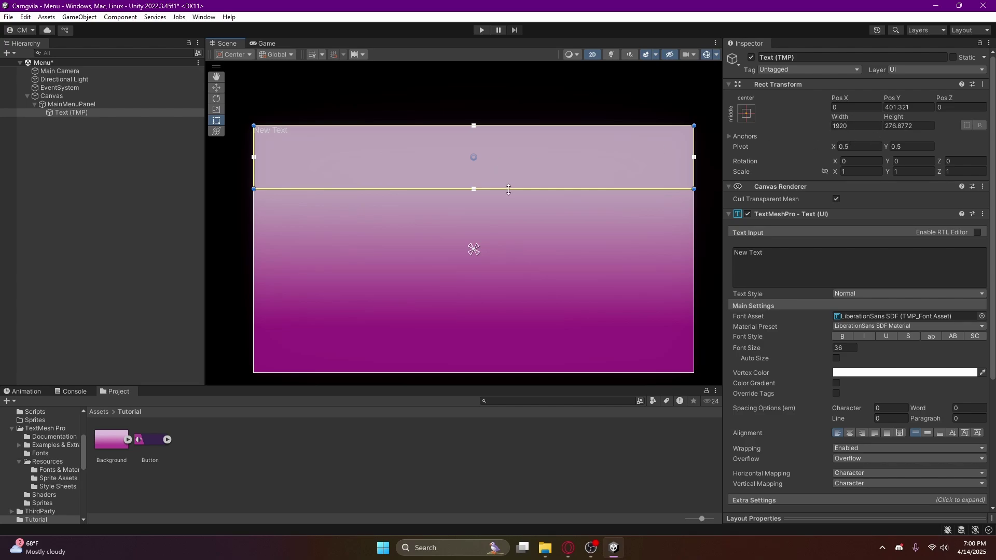
pyautogui.moveTo(508, 189)
pyautogui.mouseDown()
pyautogui.moveTo(508, 198)
pyautogui.moveTo(508, 184)
pyautogui.mouseUp()
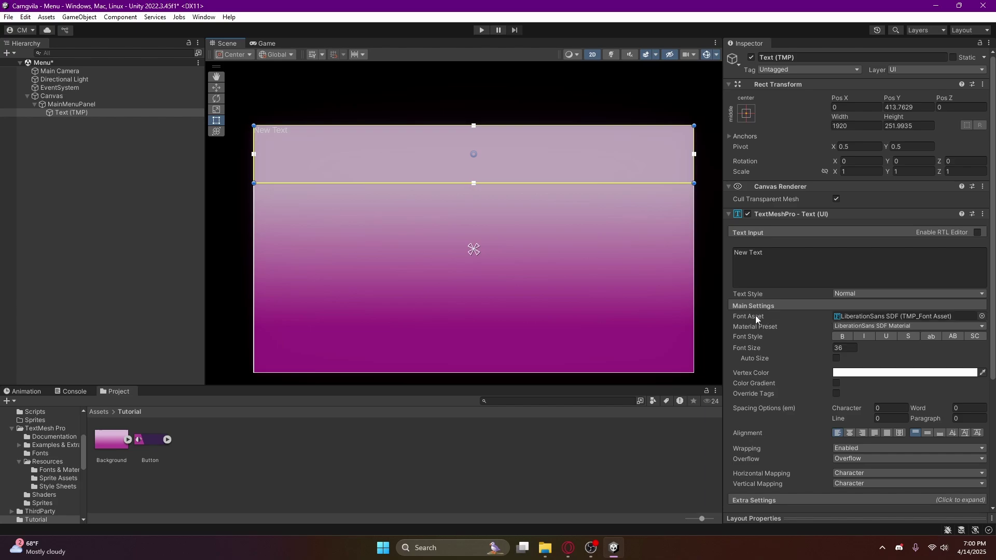
# Change the title text's font asset to Roboto-Bold SDF.
pyautogui.click(982, 316)
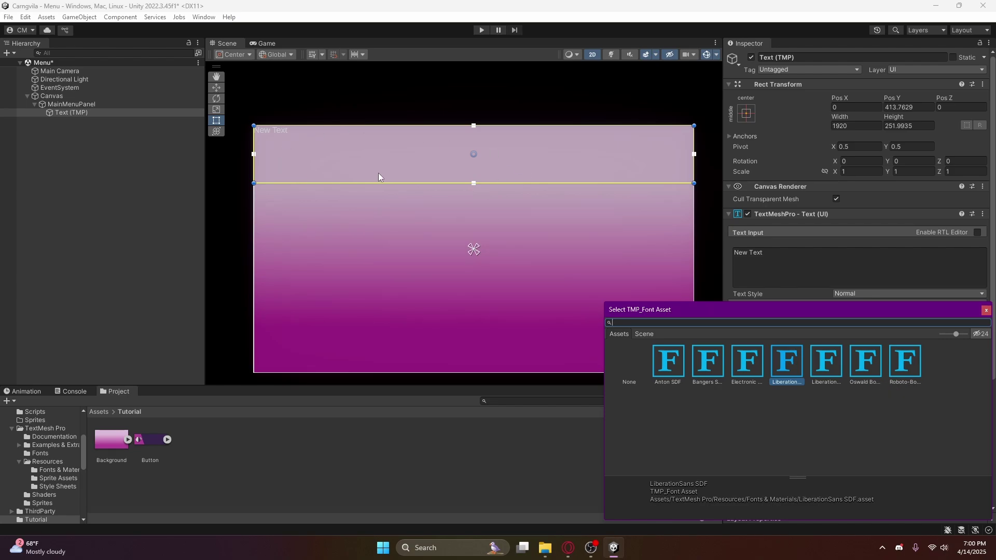
pyautogui.click(904, 373)
pyautogui.click(986, 310)
# Replace the placeholder text with "Game Name".
pyautogui.click(813, 259)
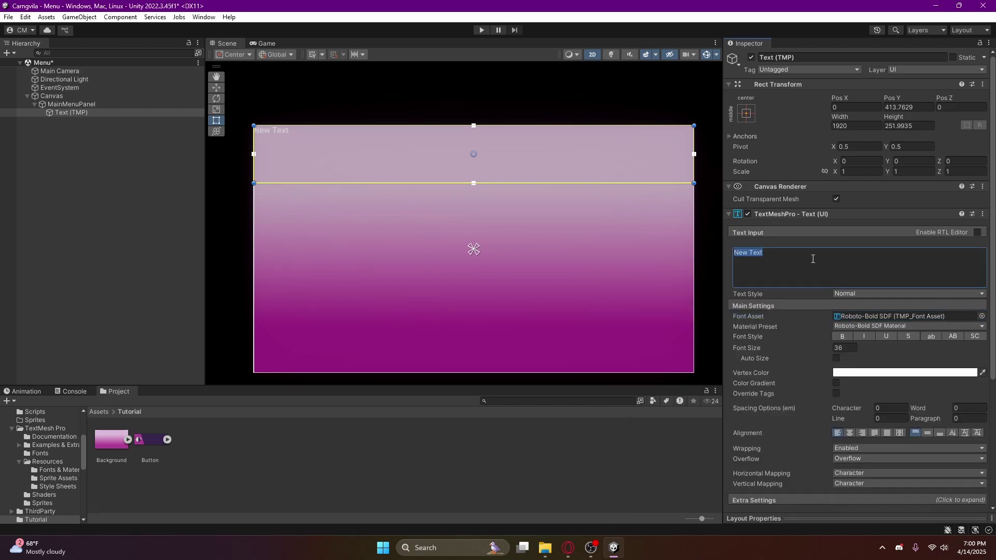
pyautogui.write('Game na')
pyautogui.press('BackSpace')
pyautogui.press('BackSpace')
pyautogui.write('Name')
# Set the title's font size to 215 with auto sizing off and make it bold.
pyautogui.click(836, 357)
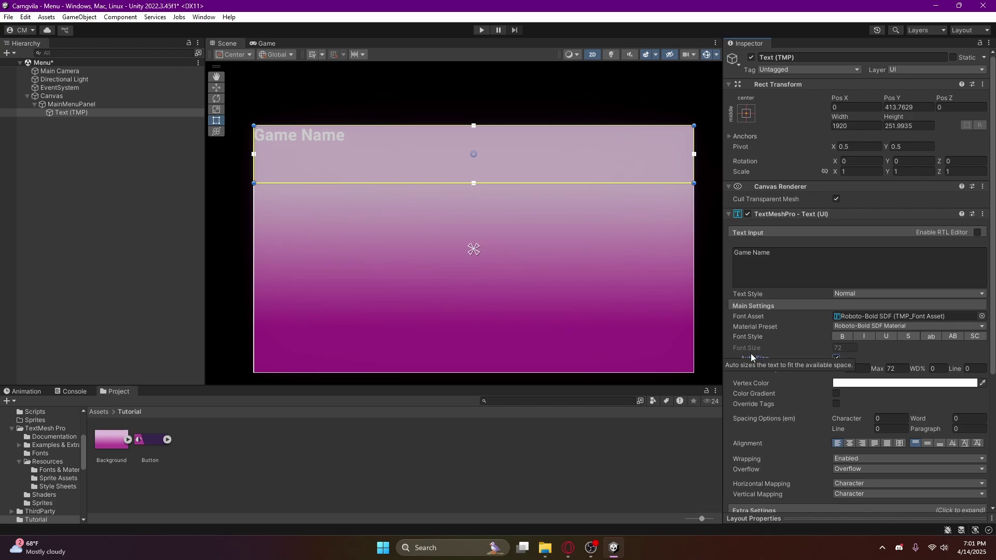
pyautogui.click(835, 357)
pyautogui.click(845, 348)
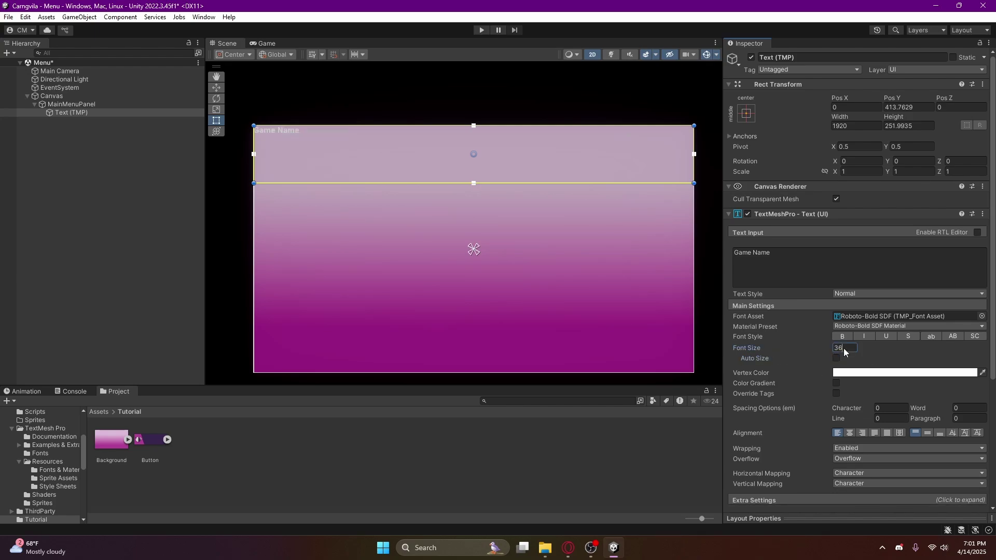
pyautogui.write('210')
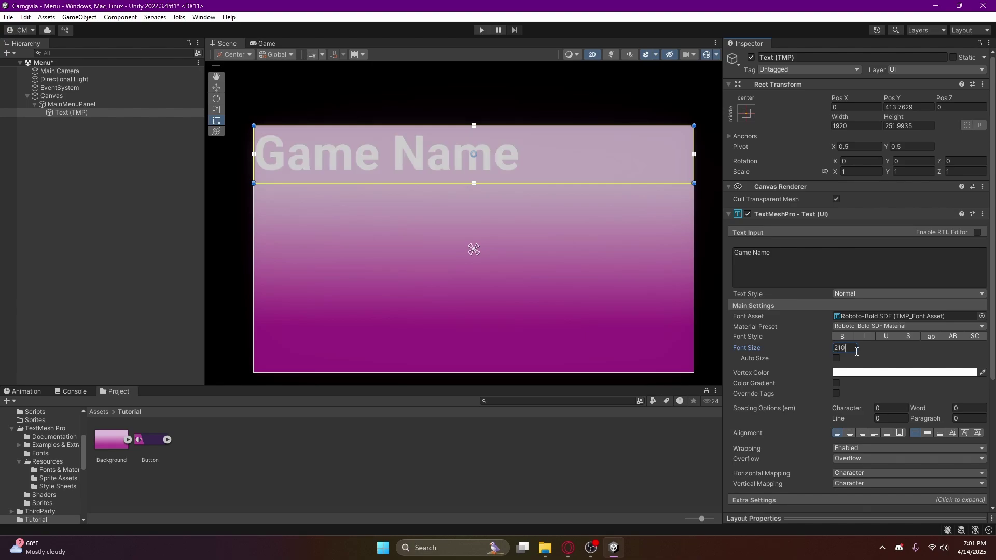
pyautogui.press('BackSpace')
pyautogui.write('5')
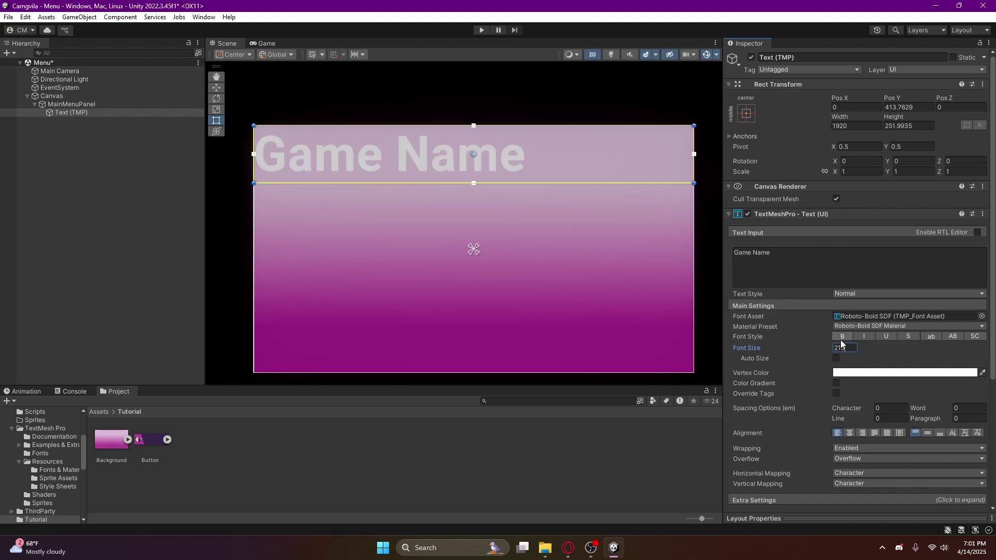
pyautogui.click(843, 337)
# Change the title text's vertex color to black.
pyautogui.click(882, 373)
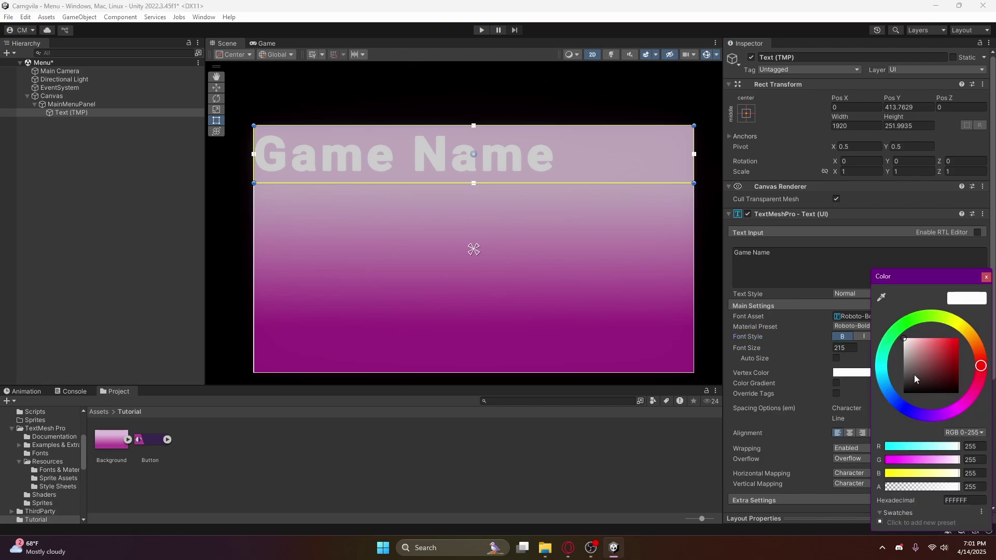
pyautogui.moveTo(914, 375); pyautogui.dragTo(884, 444)
pyautogui.click(986, 277)
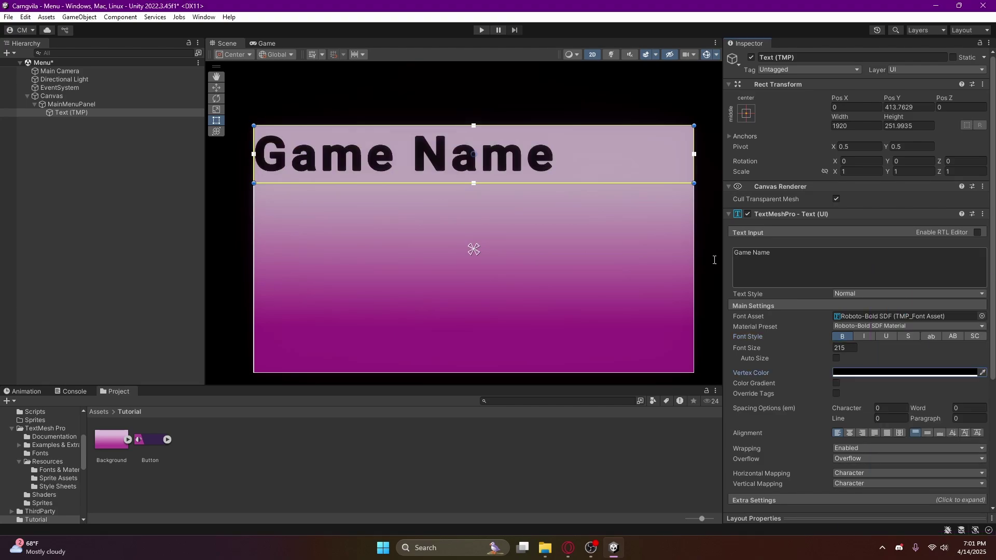
# Center the title text horizontally and vertically within its box and preview it in the Game view.
pyautogui.scroll(-1, 866, 412)
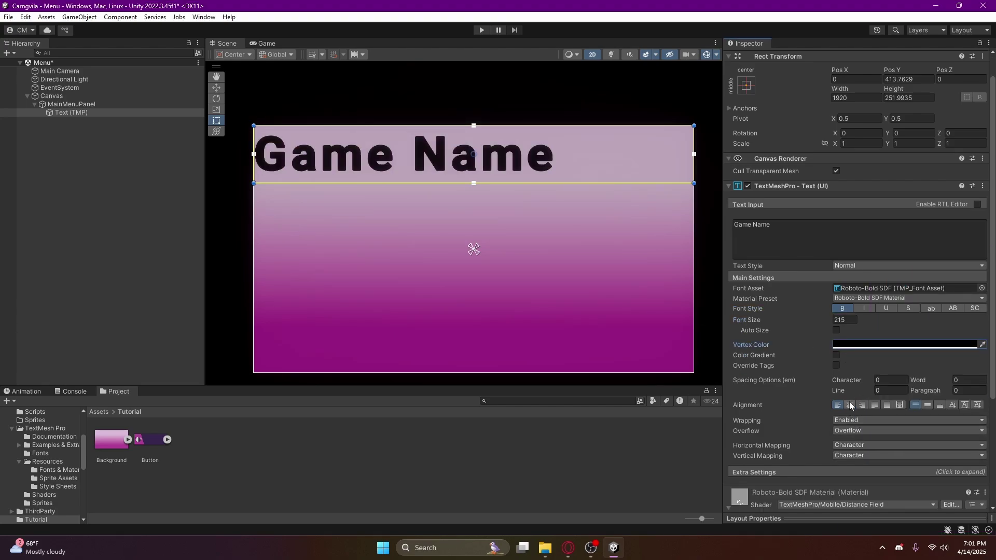
pyautogui.click(851, 405)
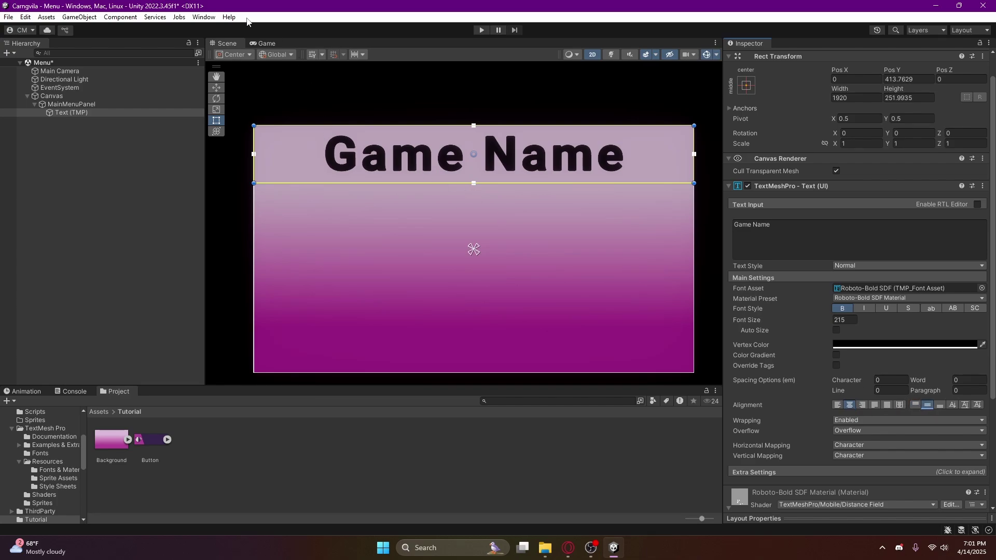
pyautogui.click(264, 44)
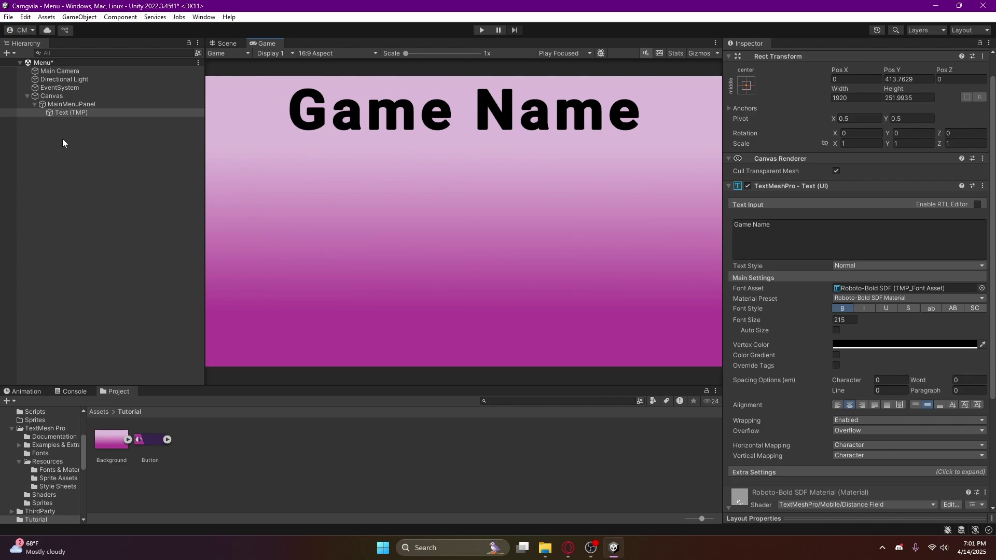
# Rename the title text object to Title-MainMenu.
pyautogui.scroll(1, 880, 242)
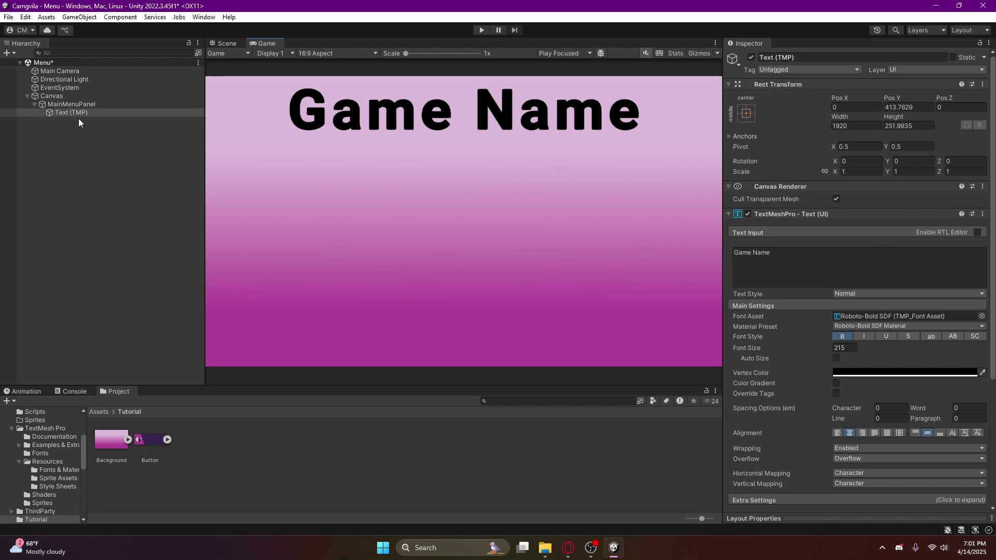
pyautogui.click(811, 55)
pyautogui.write('Tit')
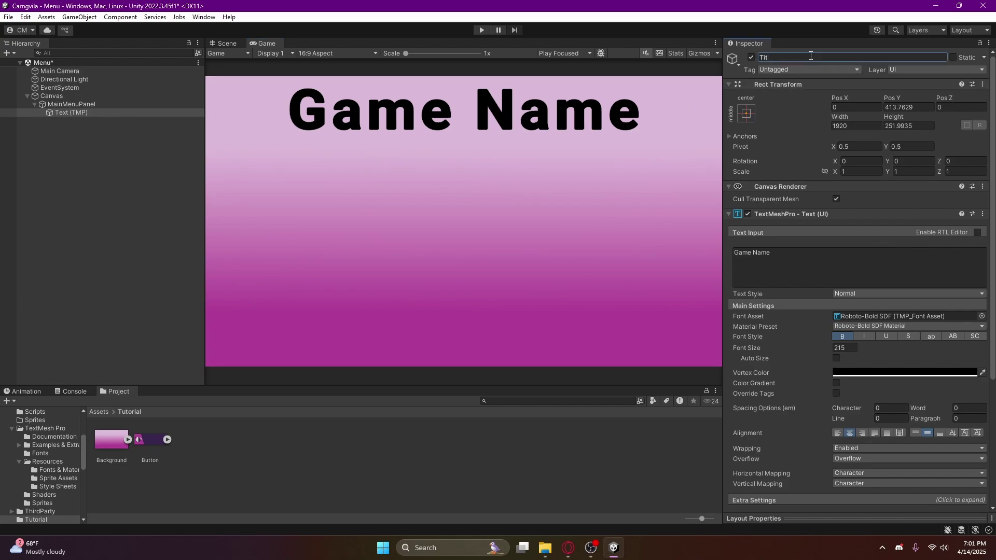
pyautogui.write('le-Ma')
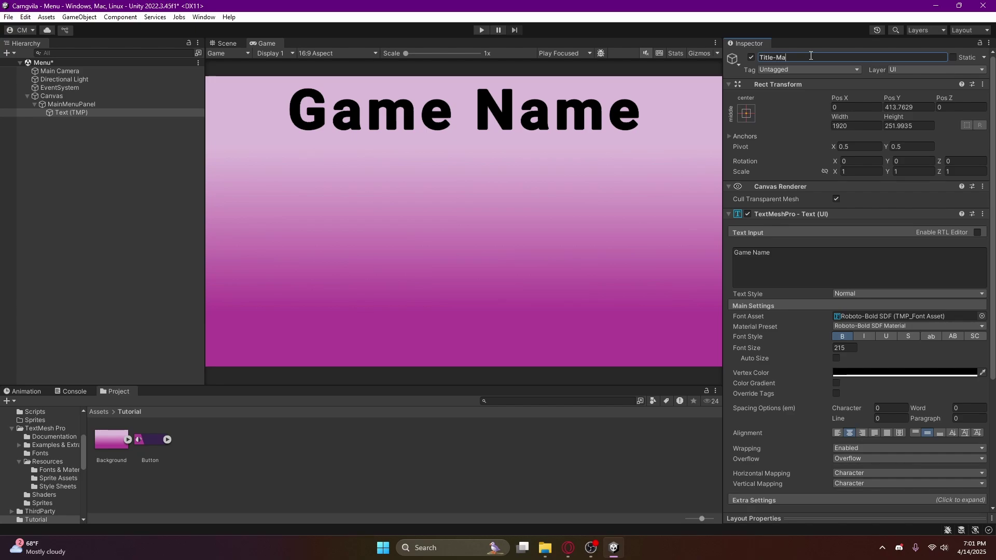
pyautogui.write('inMenu')
pyautogui.press('Return')
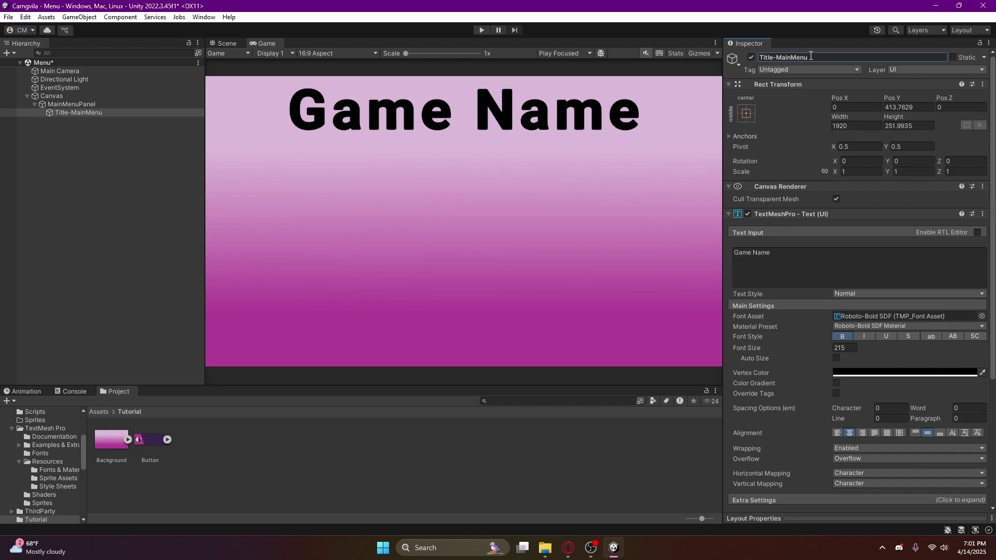
pyautogui.click(48, 182)
pyautogui.click(75, 113)
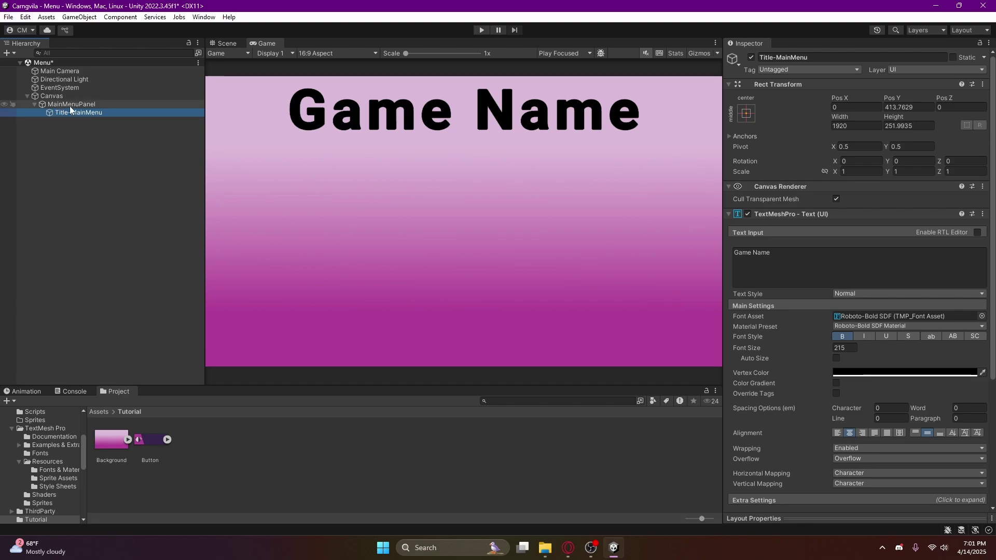
# Add a TextMeshPro button as a child of MainMenuPanel.
pyautogui.click(74, 104)
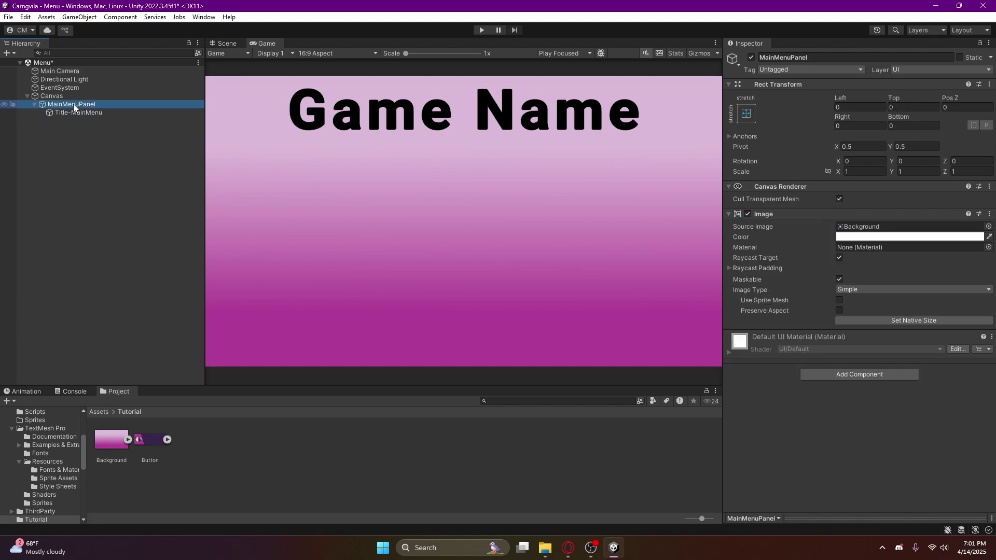
pyautogui.rightClick(82, 104)
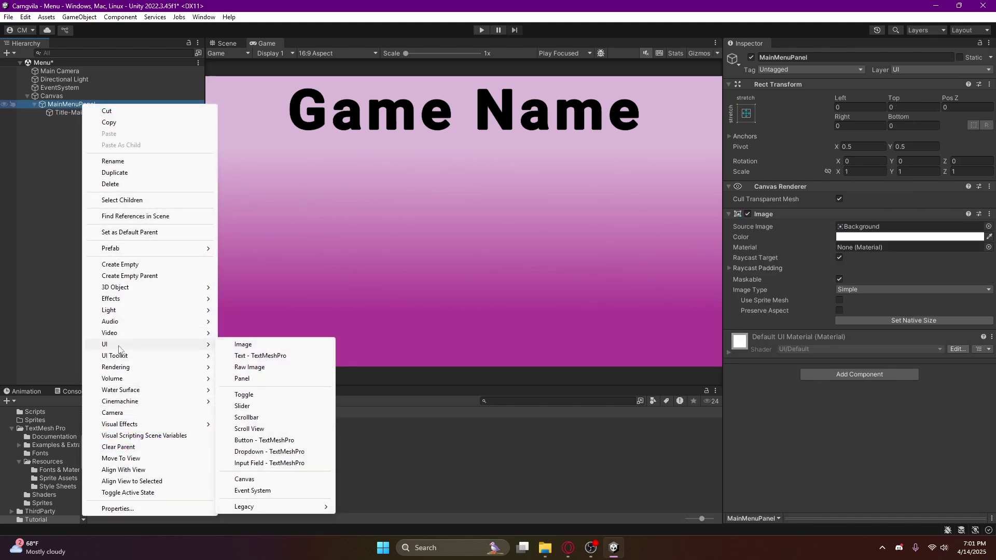
pyautogui.moveTo(182, 349)
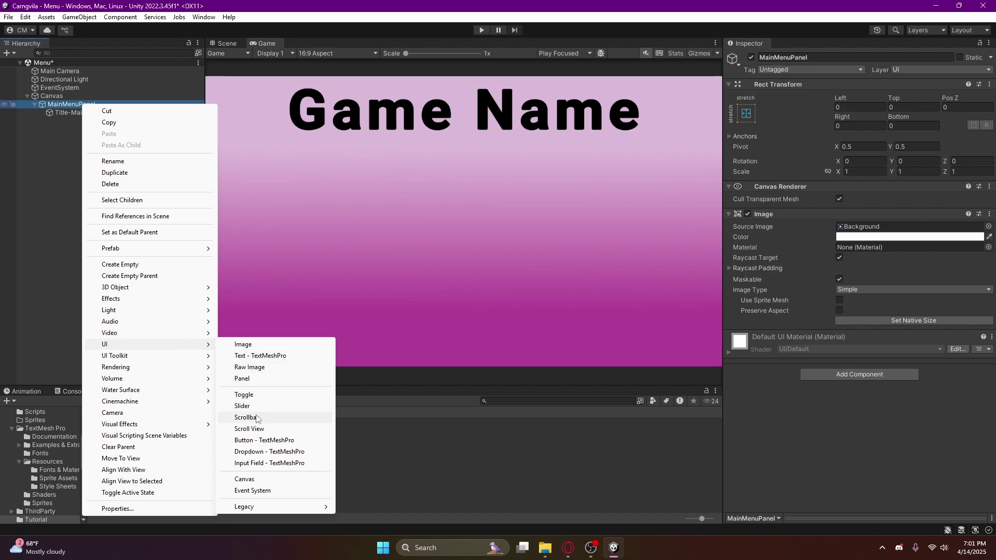
pyautogui.click(311, 439)
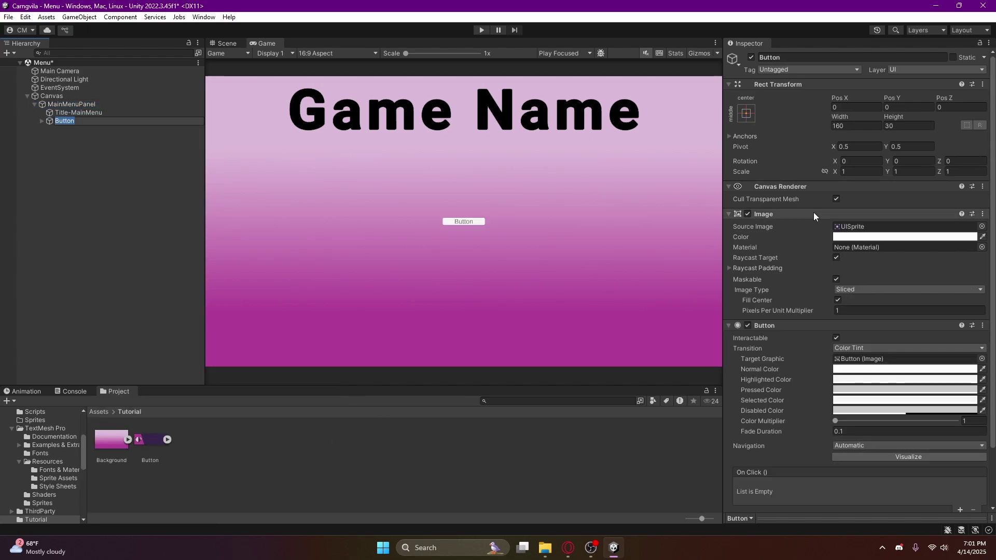
# Set the new button's width to 300 and height to 100.
pyautogui.click(856, 125)
pyautogui.write('300')
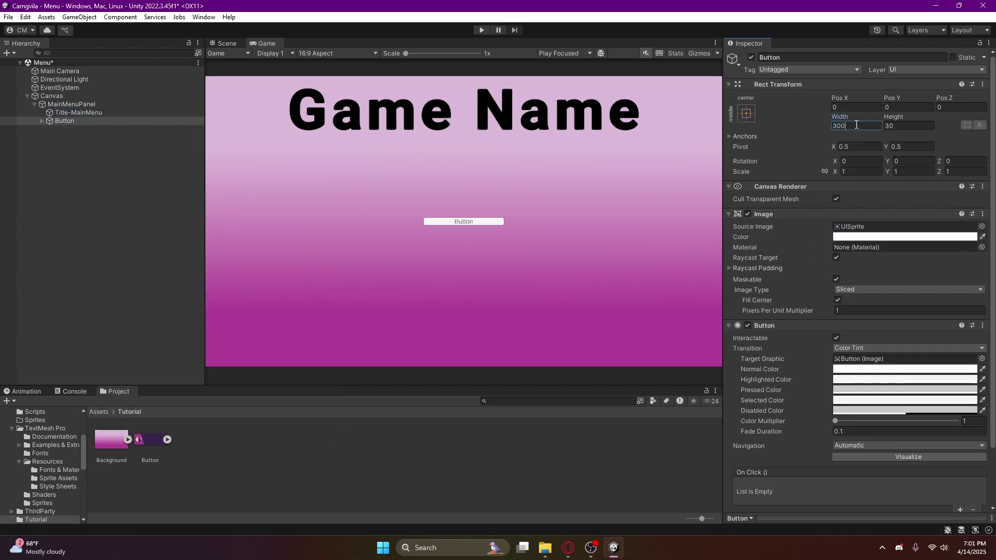
pyautogui.press('Tab')
pyautogui.write('100')
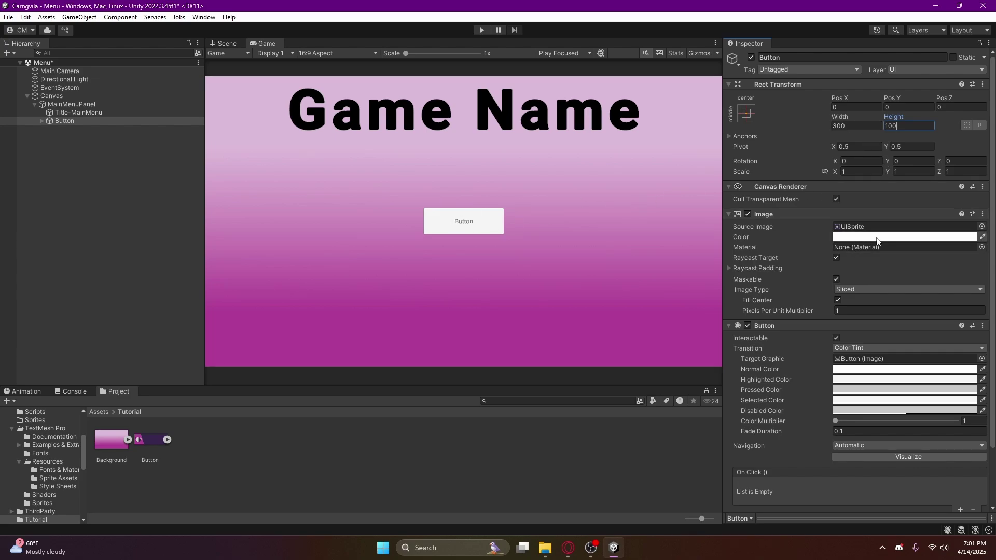
pyautogui.click(846, 237)
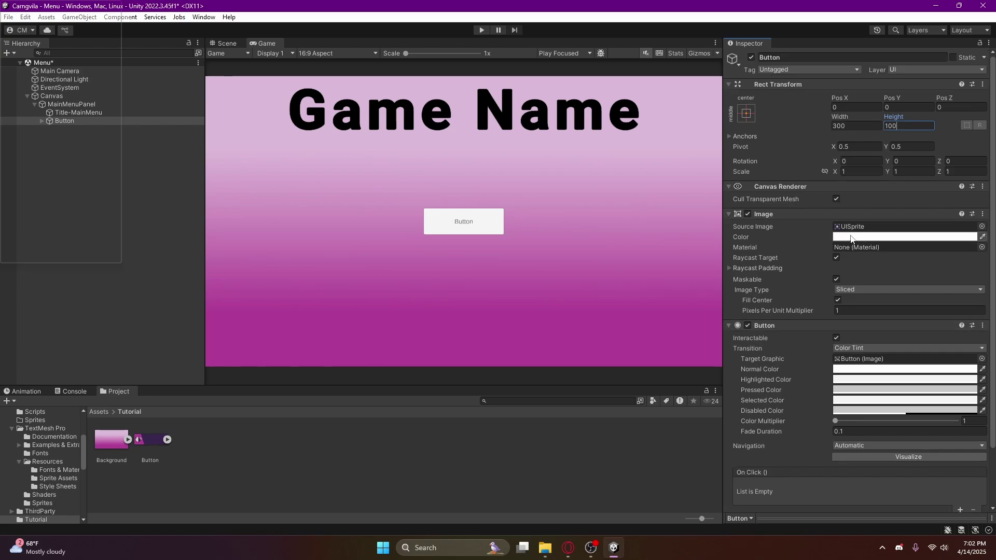
pyautogui.moveTo(895, 313); pyautogui.dragTo(975, 276)
pyautogui.moveTo(895, 312); pyautogui.dragTo(829, 260)
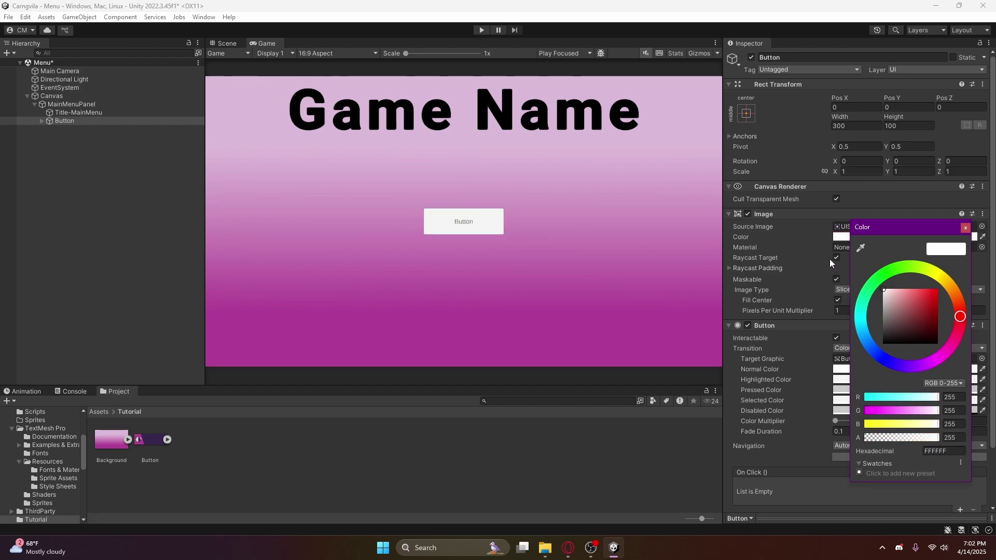
pyautogui.click(966, 228)
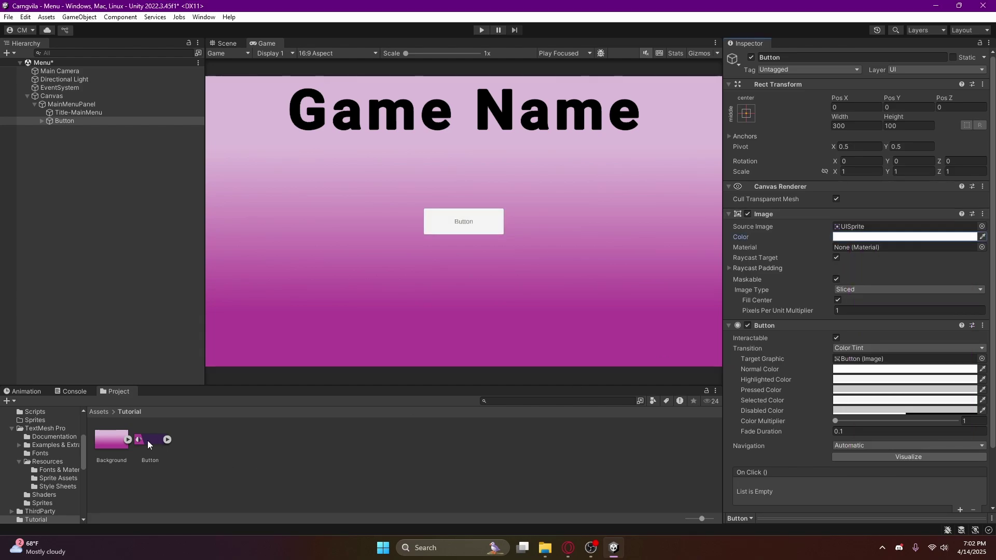
# Assign the Button sprite from the Tutorial folder as the button's source image and return to the Scene view.
pyautogui.moveTo(143, 443); pyautogui.dragTo(866, 228)
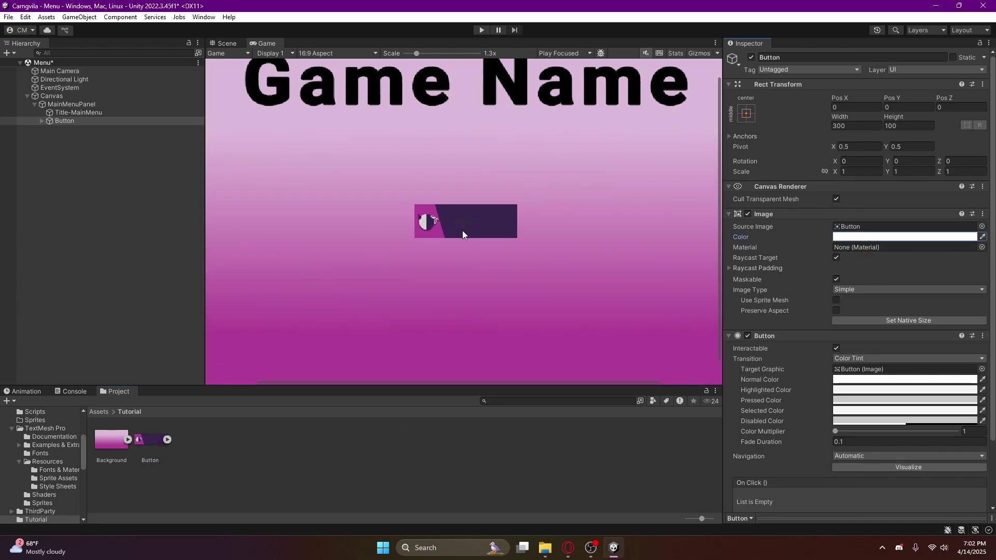
pyautogui.click(227, 44)
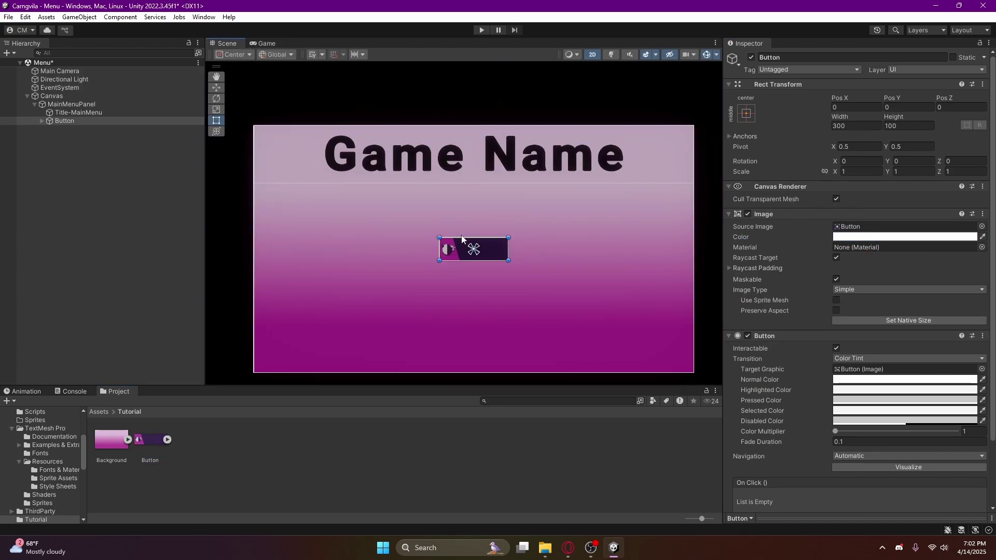
# Try a button size of 600 by 200 and check it in the Game view.
pyautogui.click(857, 125)
pyautogui.write('600')
pyautogui.press('Tab')
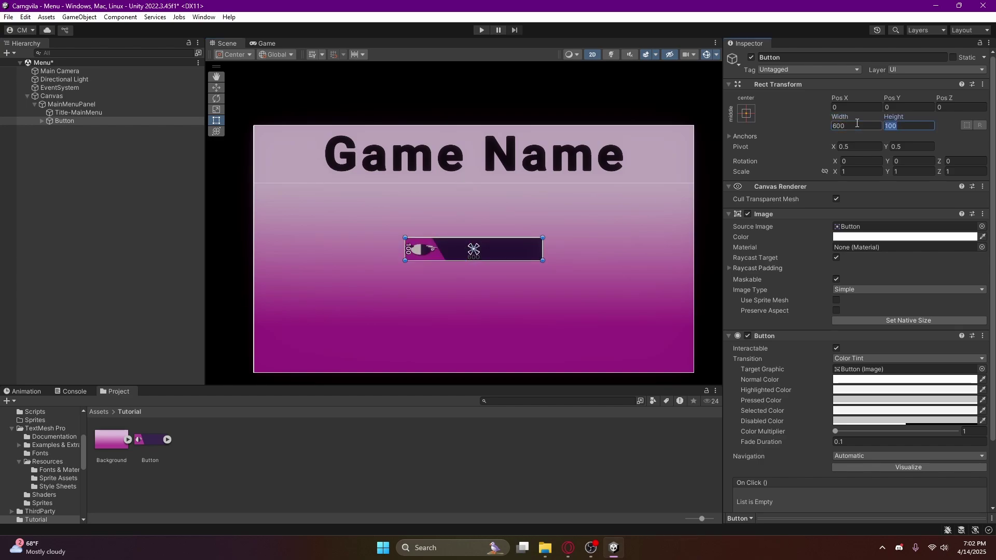
pyautogui.write('200')
pyautogui.click(266, 44)
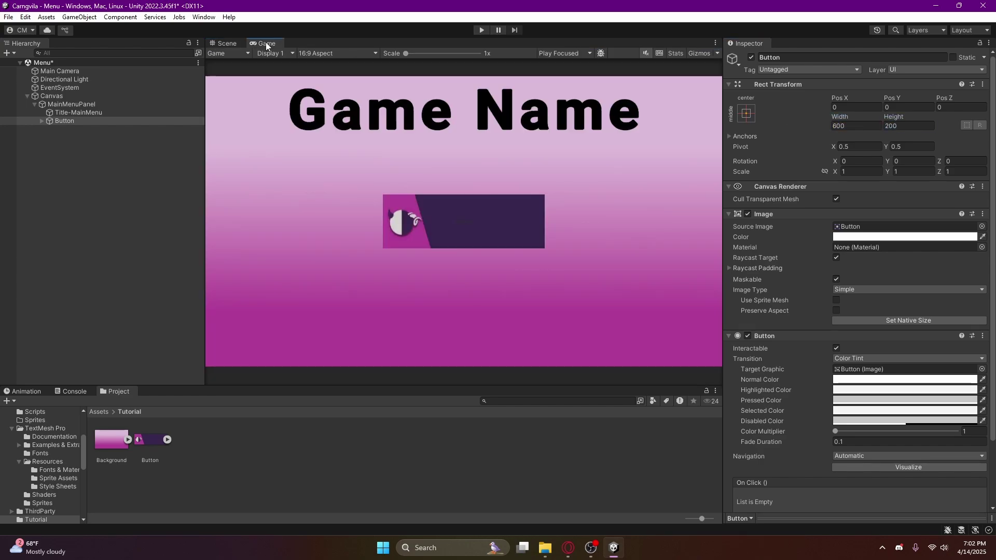
pyautogui.click(216, 46)
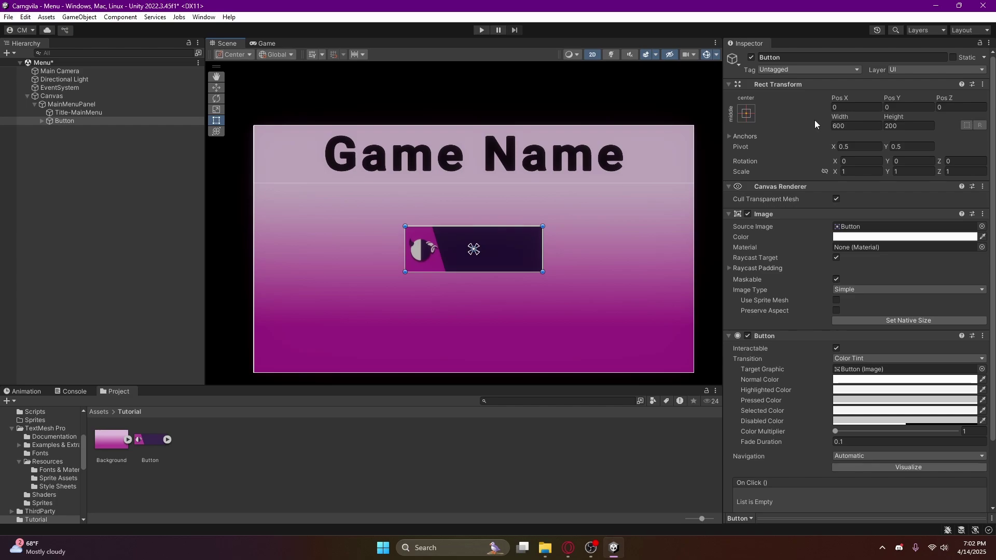
# Resize the button to a width of 500 and a height of 150 and preview it in the Game view.
pyautogui.click(846, 126)
pyautogui.write('500')
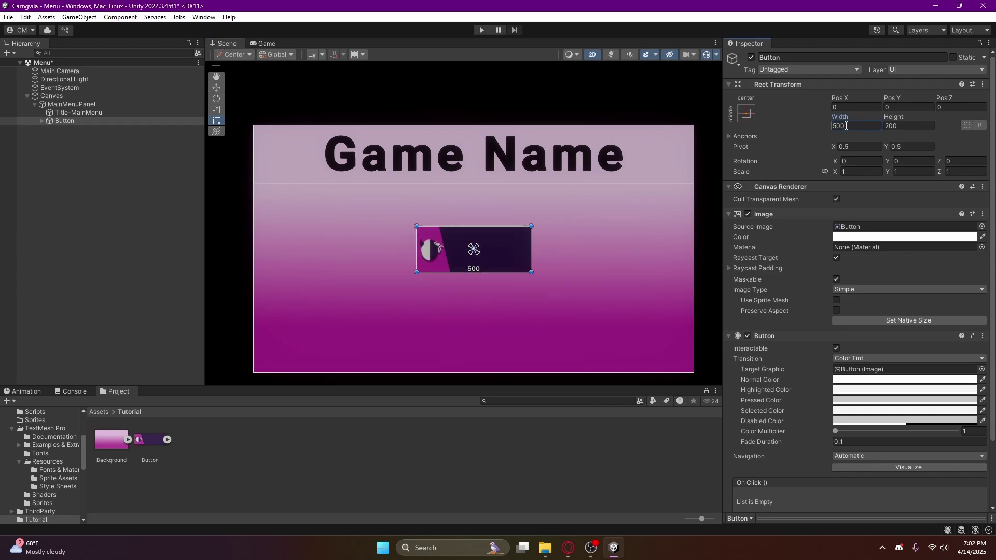
pyautogui.press('Tab')
pyautogui.write('150')
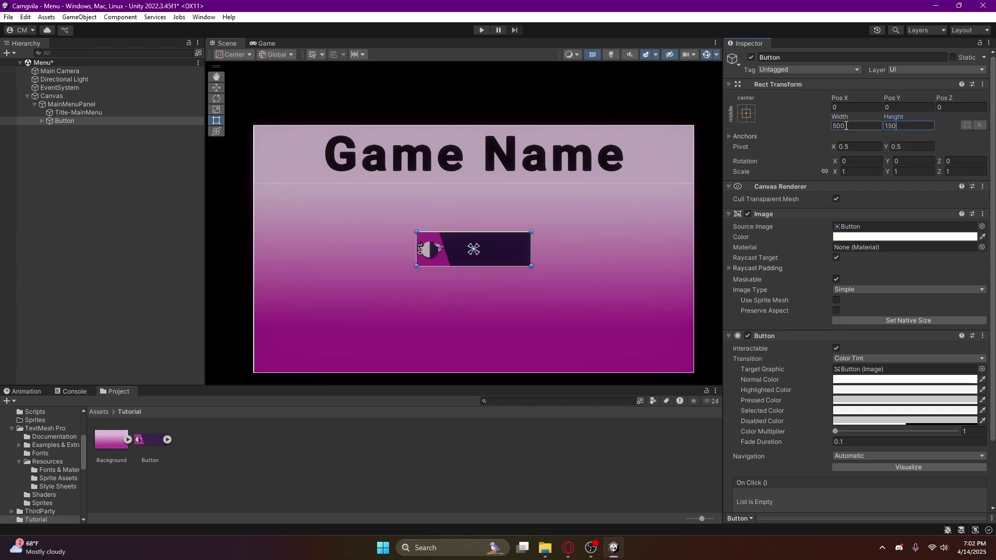
pyautogui.click(262, 43)
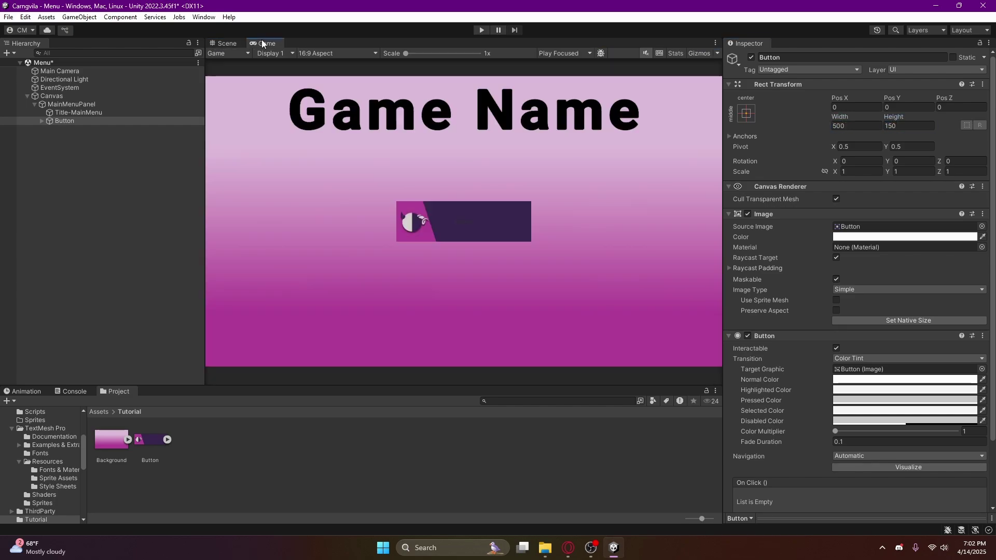
# Return to the Scene view and set the button's Y position to 150.
pyautogui.click(225, 43)
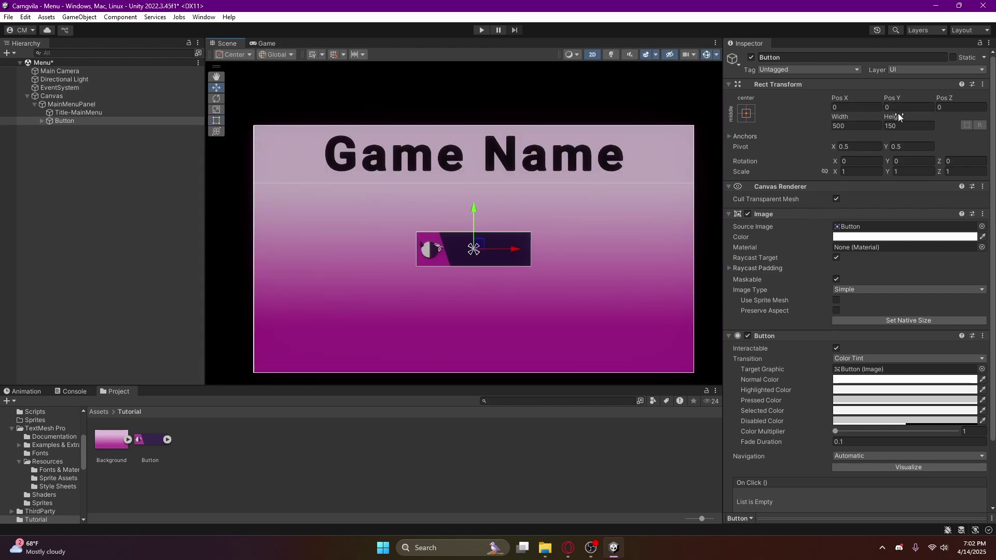
pyautogui.click(910, 107)
pyautogui.write('15')
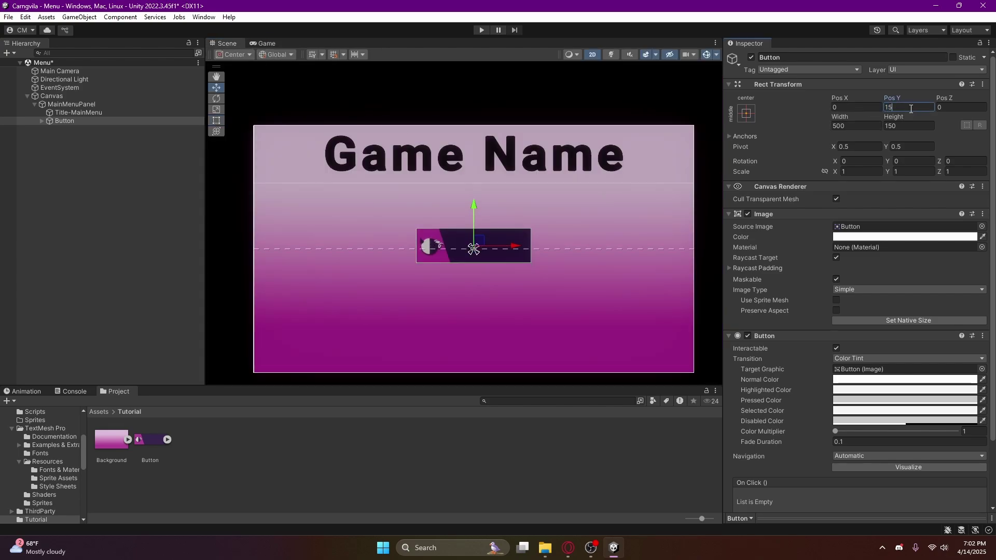
pyautogui.write('0')
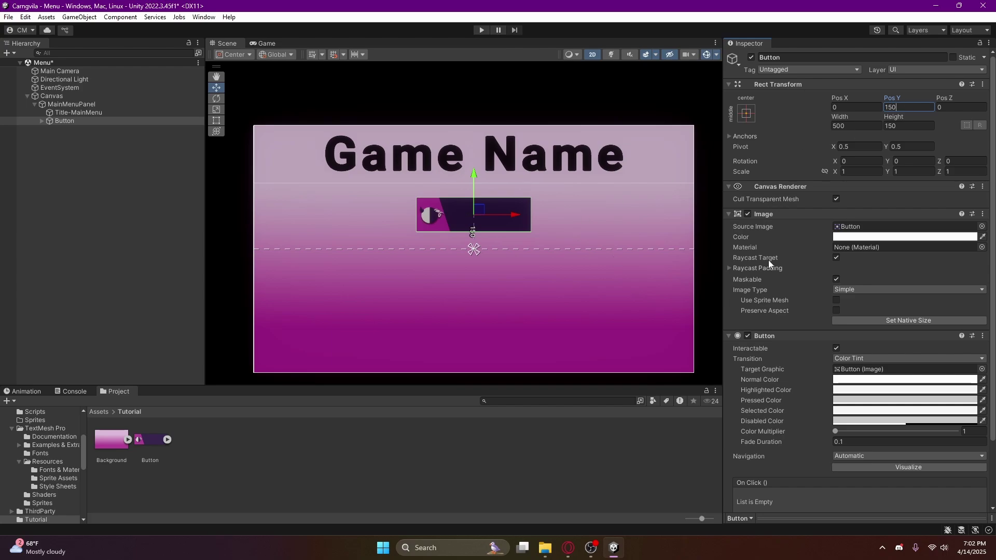
# Rename the button object as StartButton.
pyautogui.click(793, 57)
pyautogui.write('Sr')
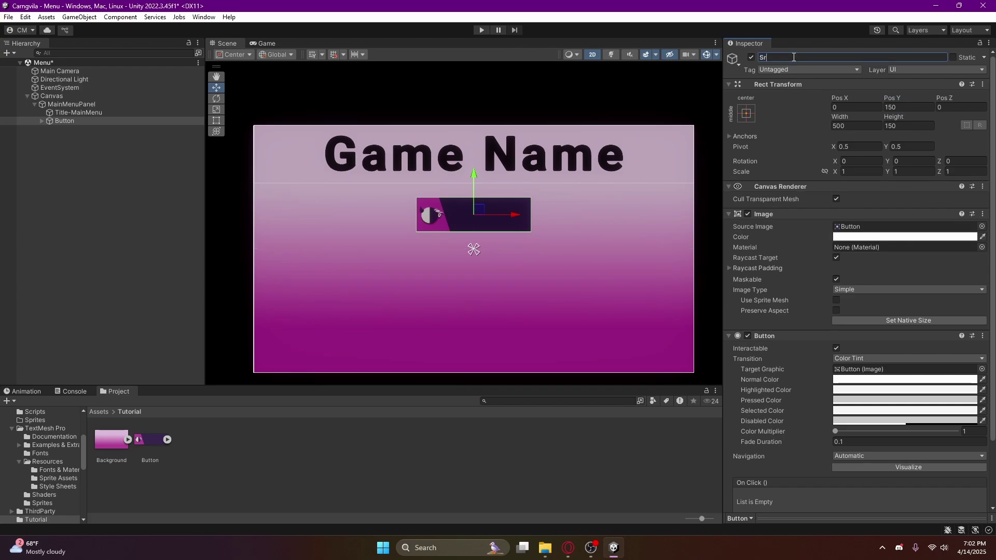
pyautogui.write('artButton')
pyautogui.press('Return')
# Change the text of StartButton's label to Start and set its vertex color to white.
pyautogui.click(41, 121)
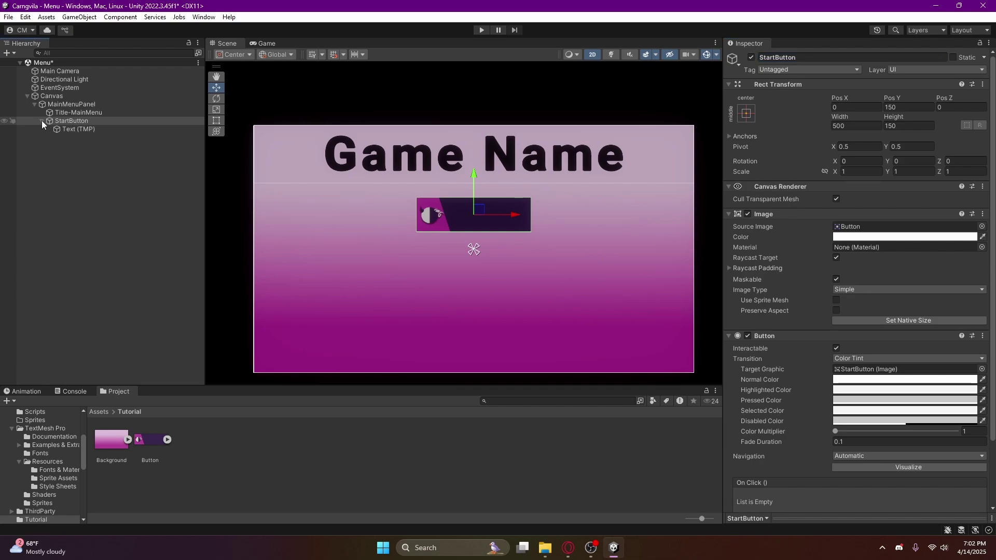
pyautogui.click(78, 129)
pyautogui.click(844, 267)
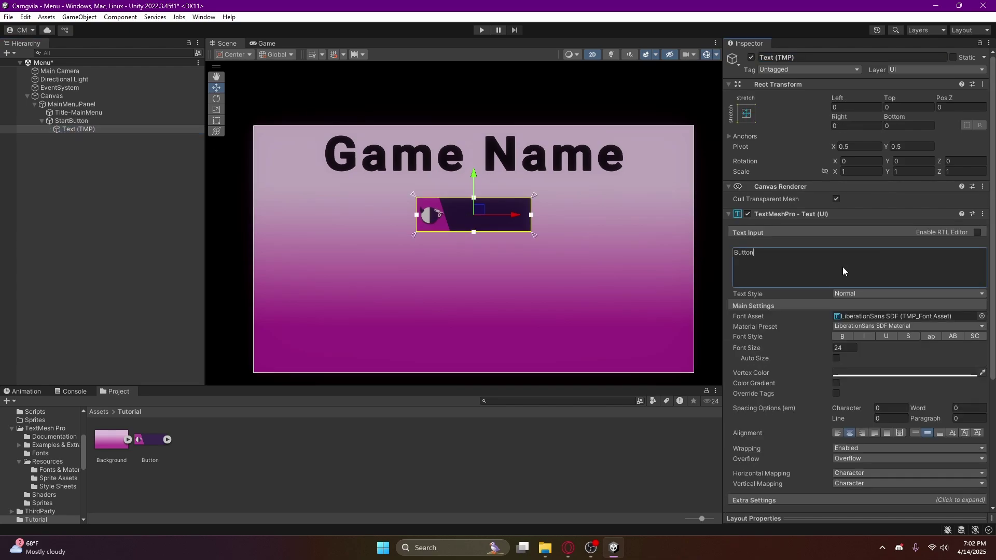
pyautogui.write('Start')
pyautogui.click(855, 374)
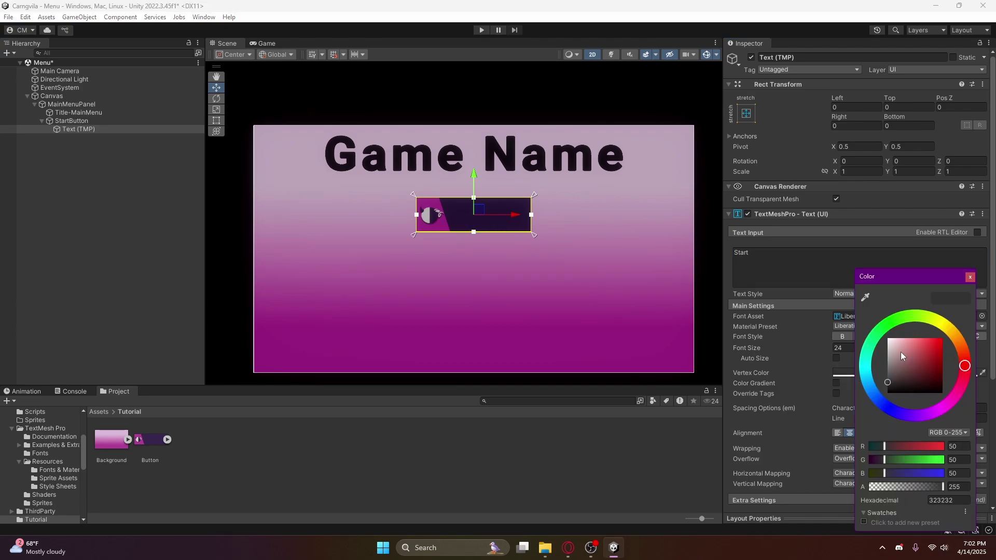
pyautogui.click(971, 277)
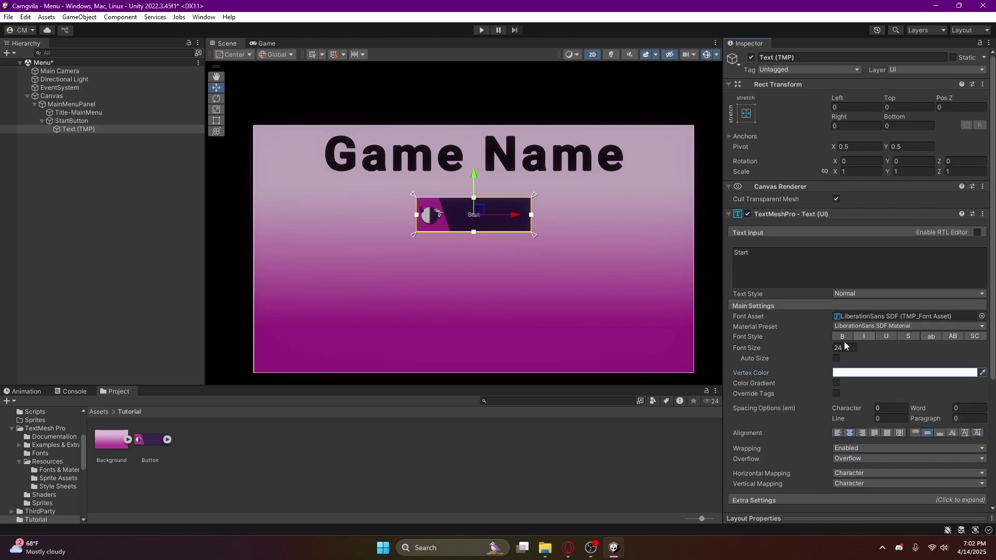
# Enable Auto Size for the Start label and move its text box's left edge inward to about 101.
pyautogui.click(836, 359)
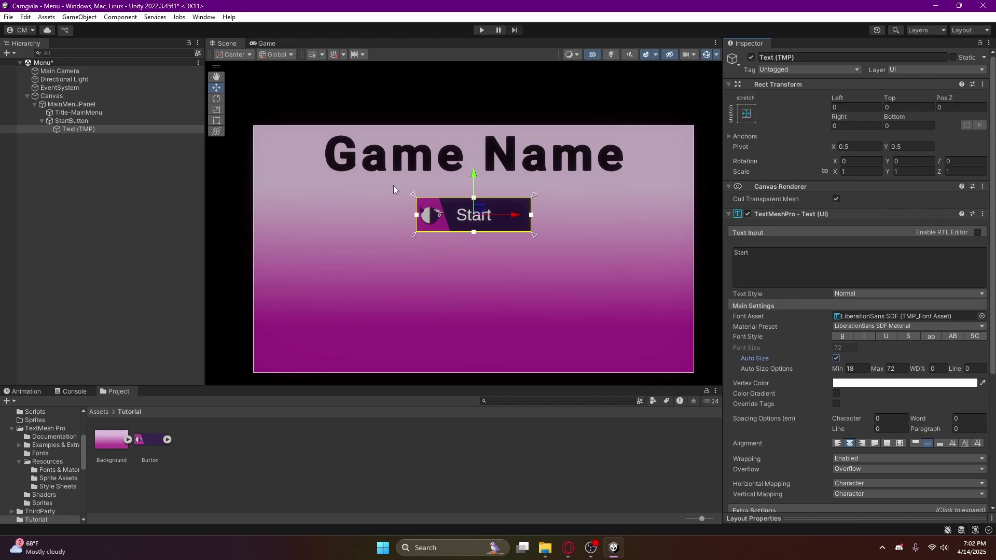
pyautogui.scroll(8, 430, 236)
pyautogui.press('t')
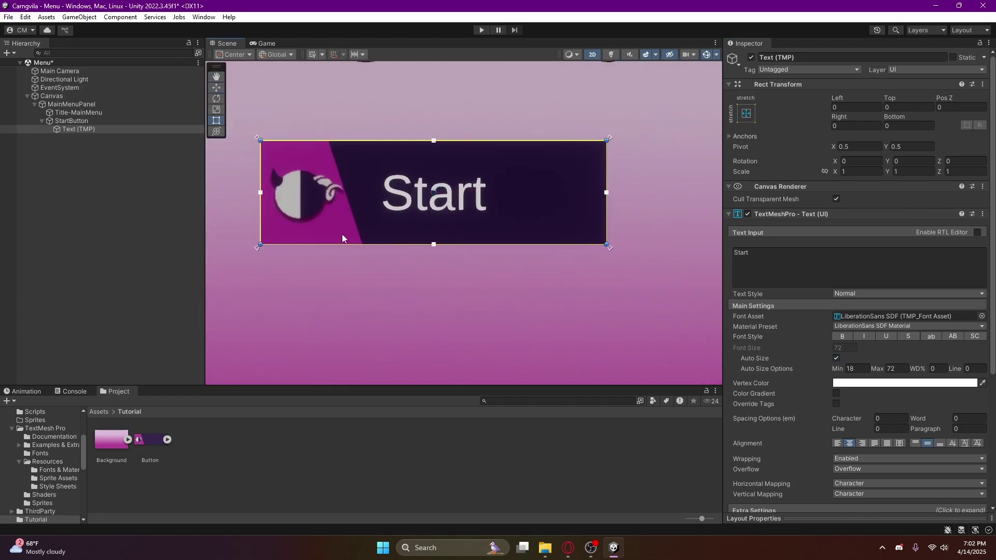
pyautogui.moveTo(265, 223); pyautogui.dragTo(347, 225)
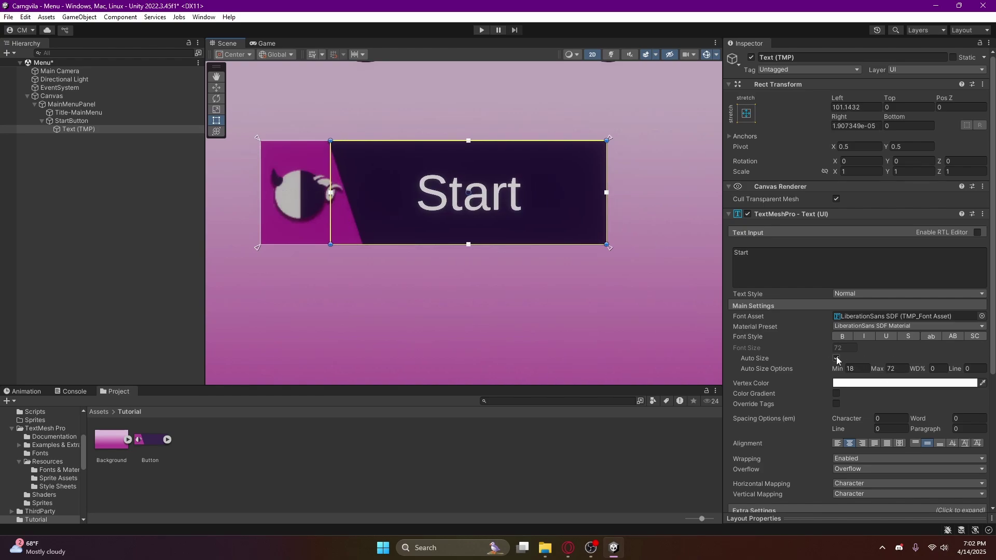
# Disable Auto Size, try a font size of 150 for the Start label and check it in the Game view.
pyautogui.click(760, 356)
pyautogui.click(845, 349)
pyautogui.write('10')
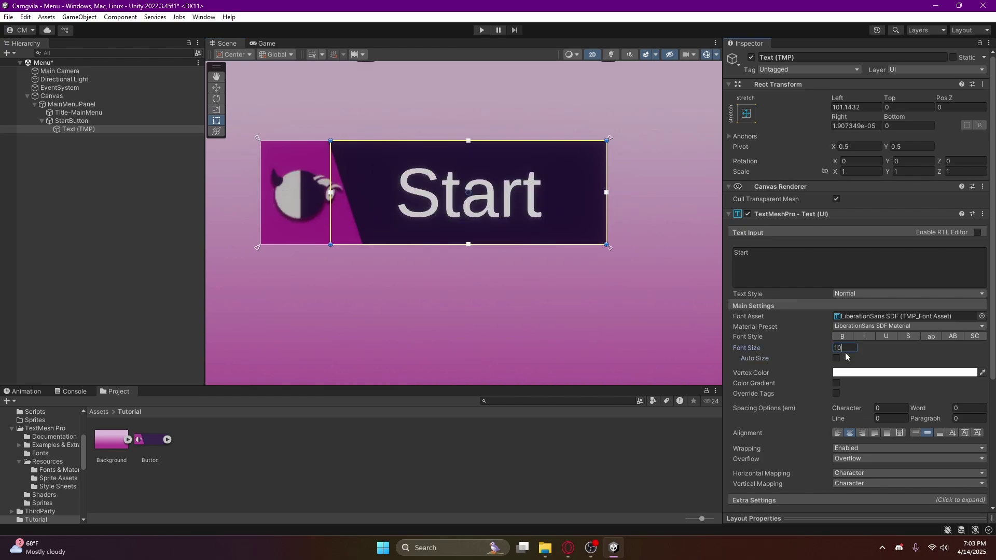
pyautogui.press('BackSpace')
pyautogui.press('BackSpace')
pyautogui.write('0')
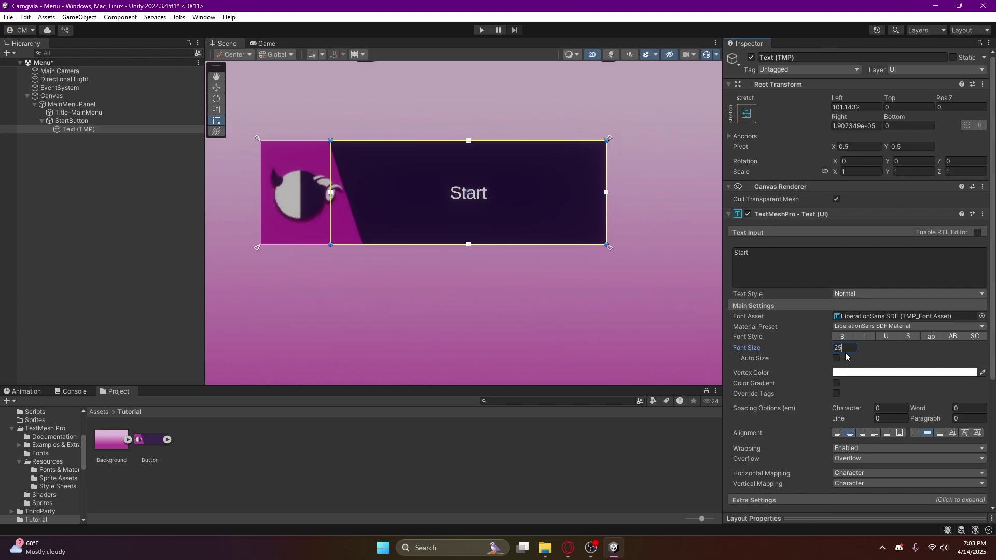
pyautogui.press('BackSpace')
pyautogui.press('BackSpace')
pyautogui.write('150')
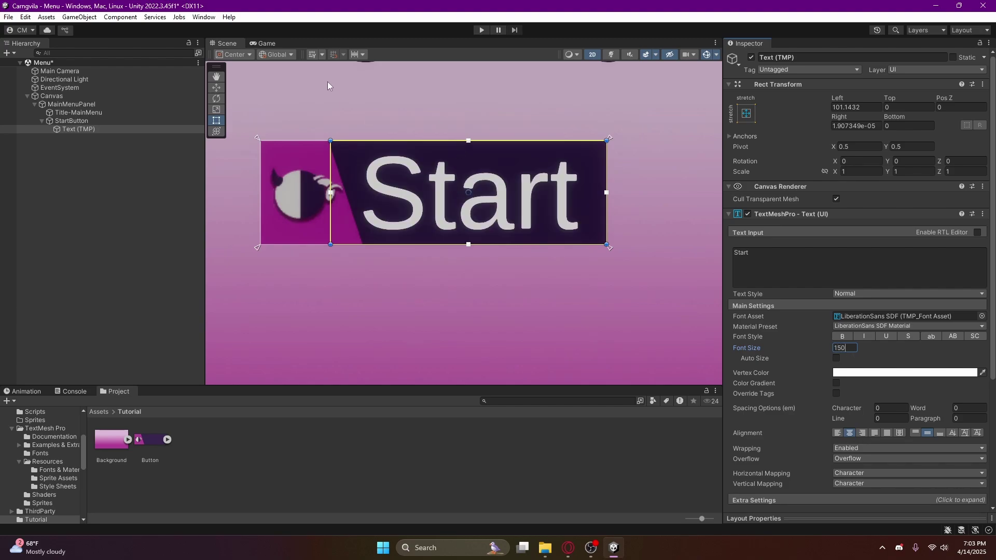
pyautogui.click(266, 44)
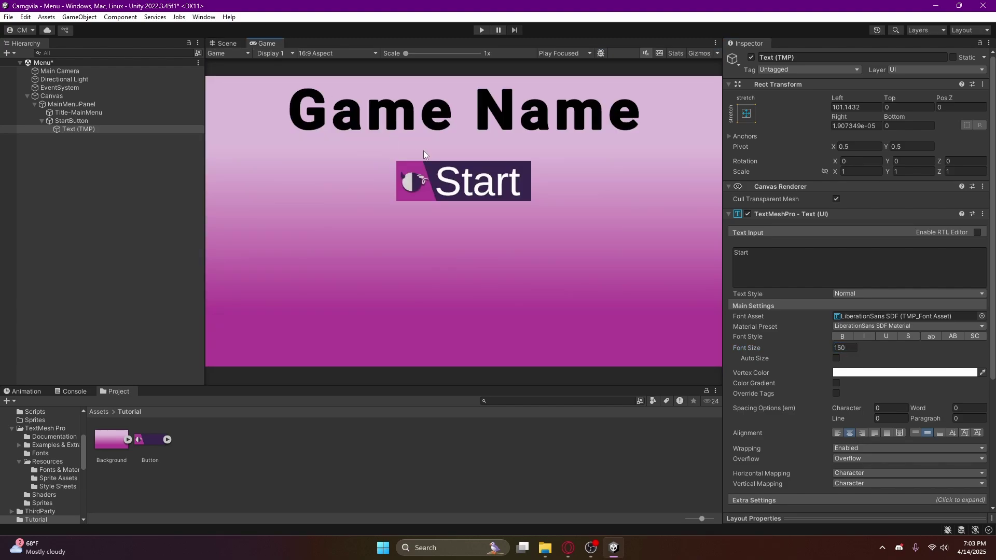
# Set the Start label's font size to 100 and adjust its text box's left offset to about 98.
pyautogui.click(226, 44)
pyautogui.click(852, 348)
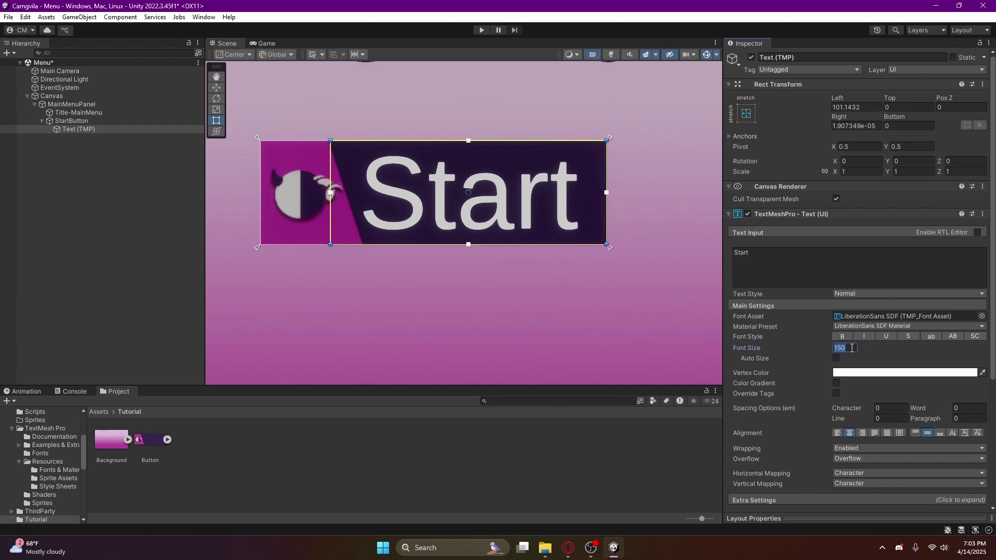
pyautogui.write('100')
pyautogui.click(265, 43)
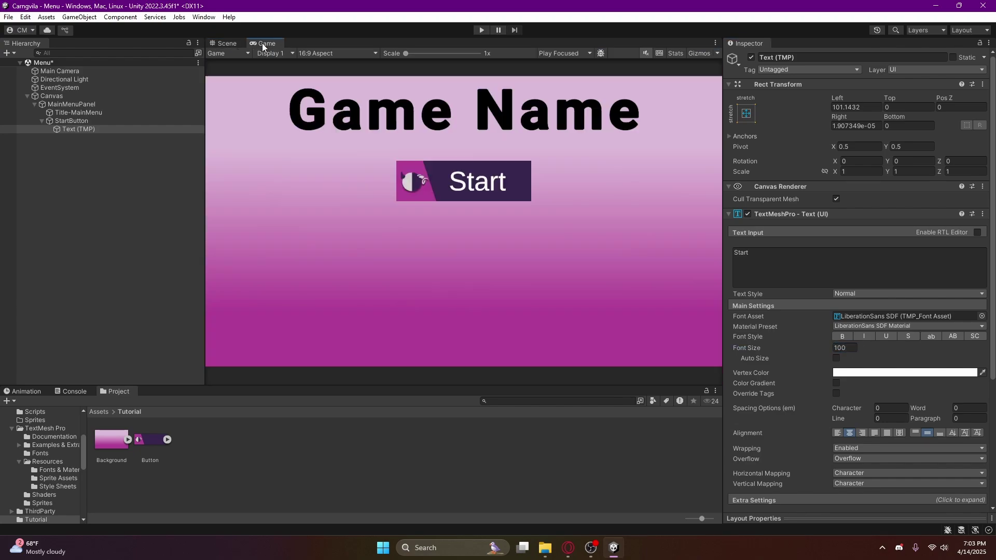
pyautogui.click(221, 42)
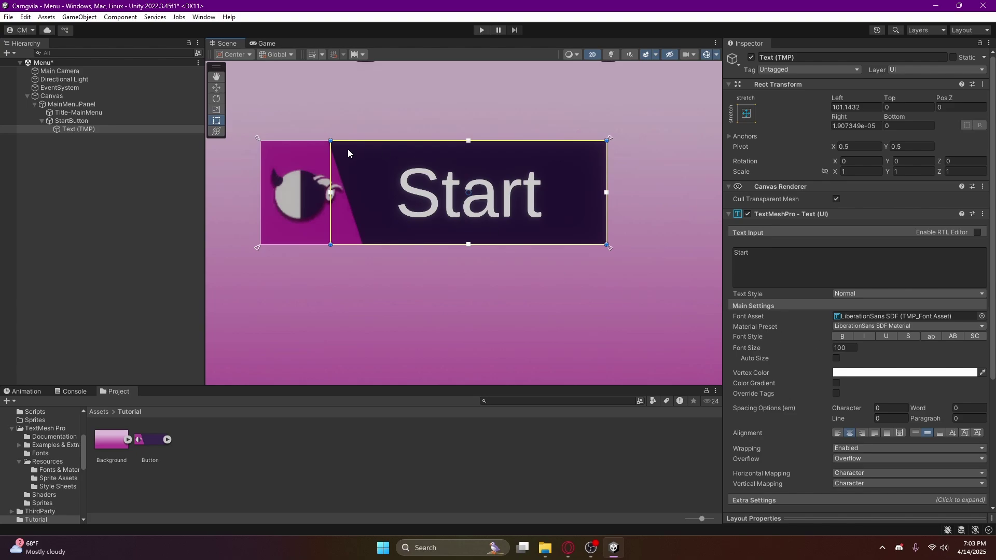
pyautogui.moveTo(328, 160)
pyautogui.mouseDown()
pyautogui.moveTo(250, 193)
pyautogui.moveTo(333, 165)
pyautogui.moveTo(328, 150)
pyautogui.mouseUp()
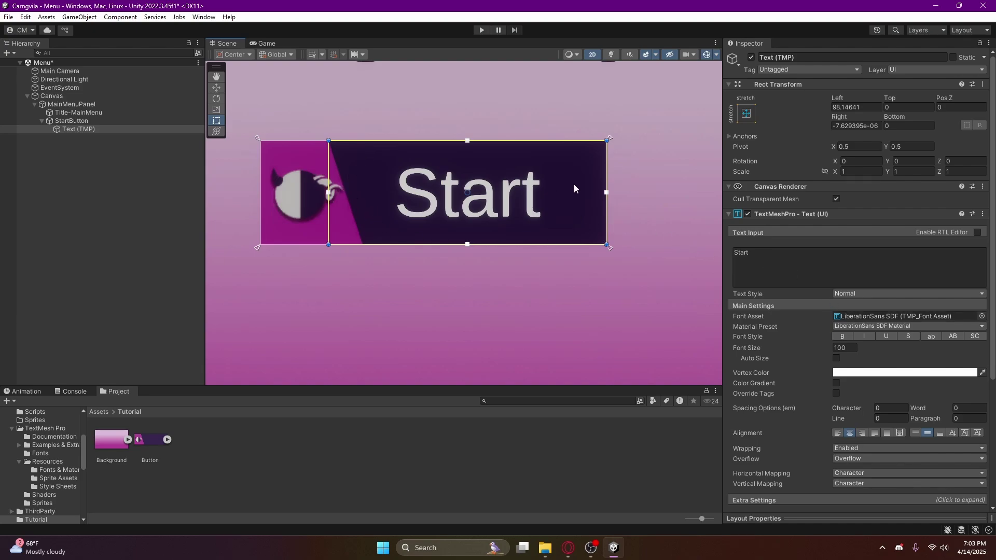
# Make the Start label bold with the Bangers SDF font and preview it in the Game view.
pyautogui.click(837, 337)
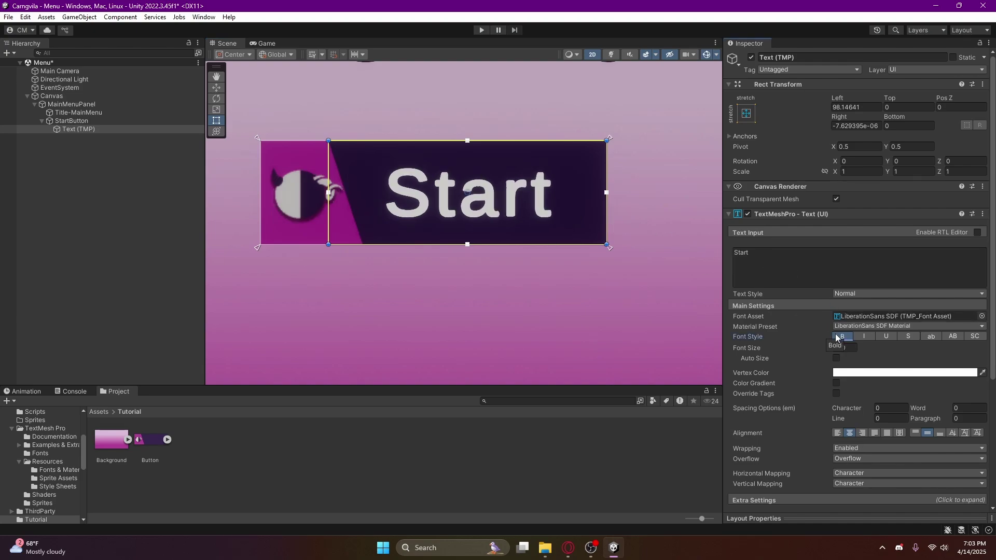
pyautogui.click(981, 316)
pyautogui.click(712, 367)
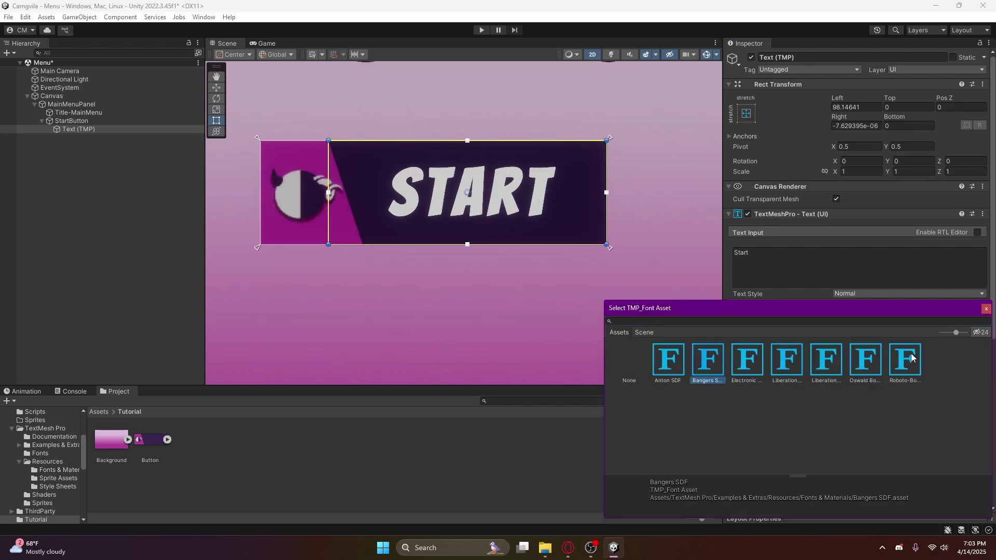
pyautogui.click(985, 309)
pyautogui.scroll(-5, 467, 217)
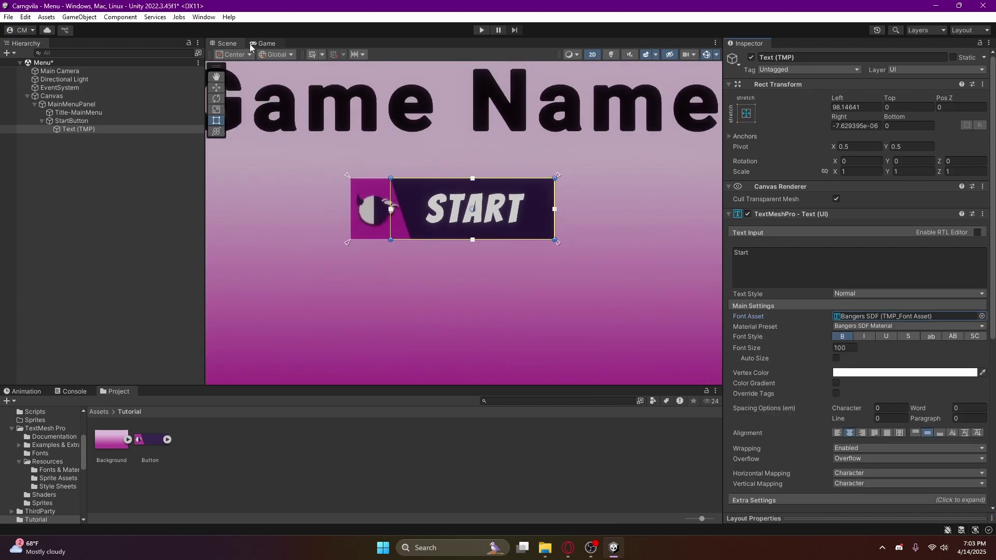
pyautogui.click(267, 44)
pyautogui.click(216, 44)
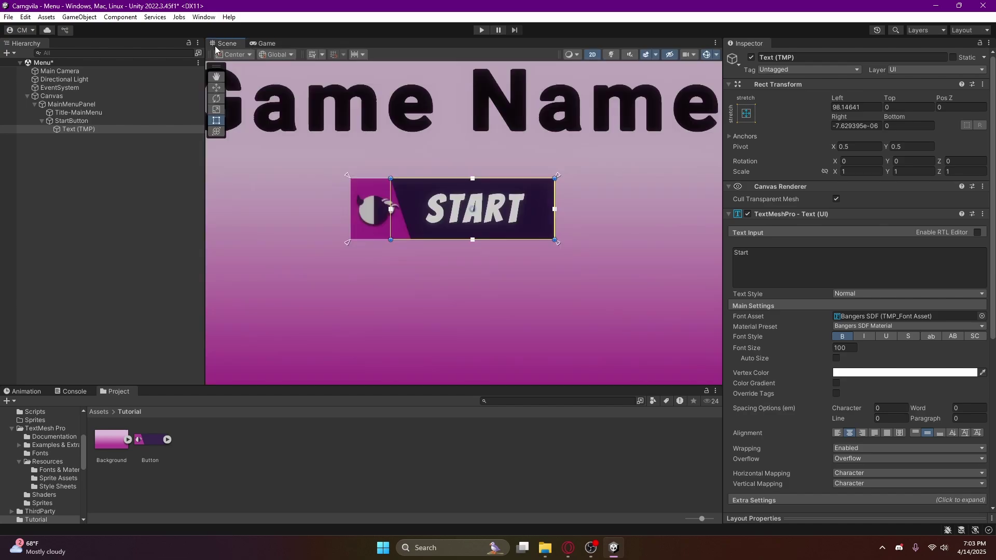
# Examine the Start label's font material settings, including the face and outline options.
pyautogui.scroll(5, 474, 272)
pyautogui.scroll(-3, 907, 442)
pyautogui.scroll(-3, 881, 436)
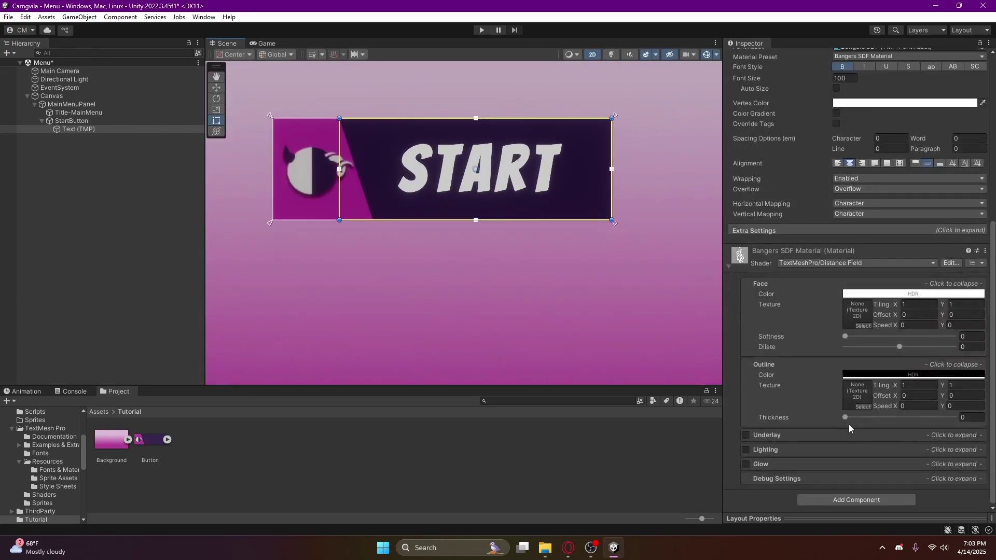
pyautogui.scroll(2, 804, 409)
pyautogui.scroll(-2, 773, 363)
pyautogui.scroll(1, 770, 464)
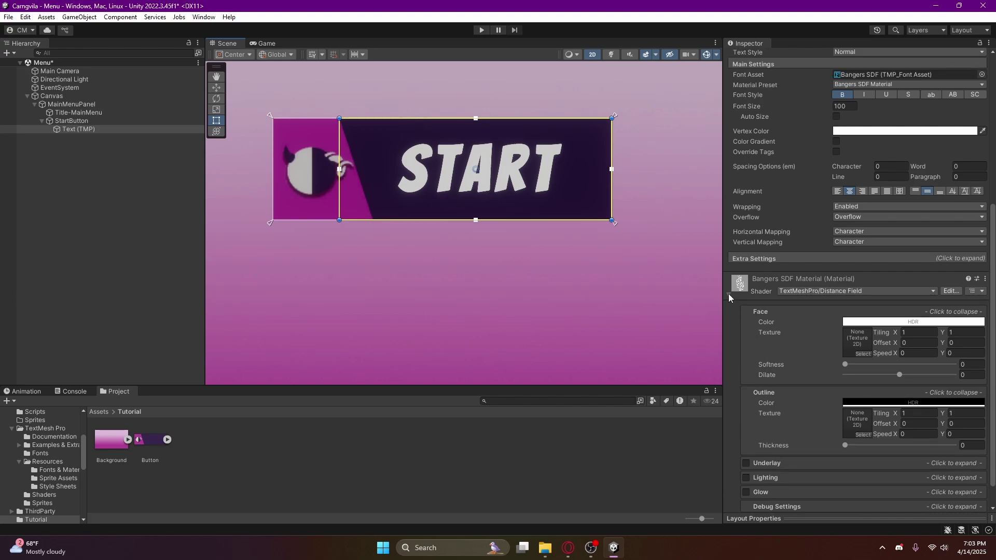
pyautogui.scroll(9, 728, 294)
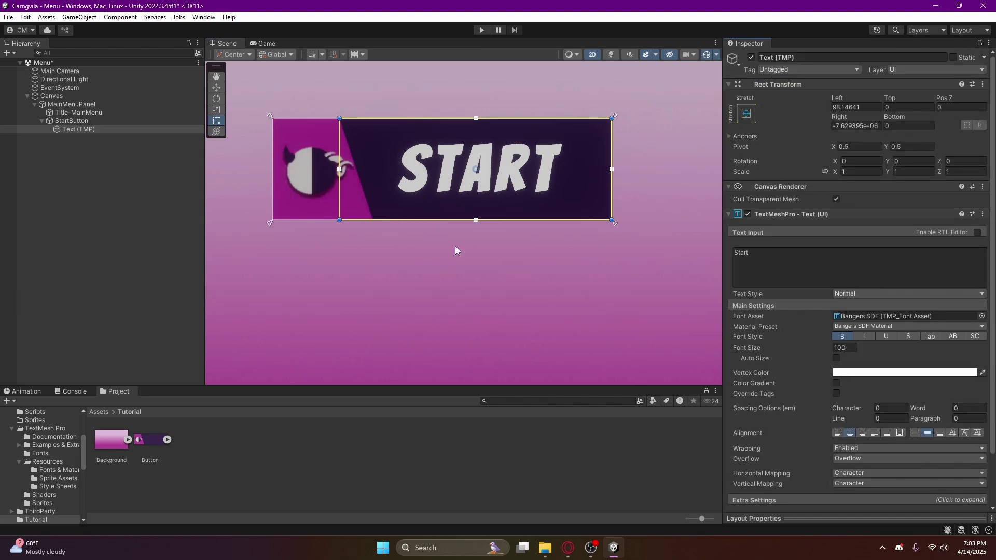
pyautogui.scroll(-3, 483, 306)
# Select StartButton and test its default color transition in Play mode.
pyautogui.click(72, 120)
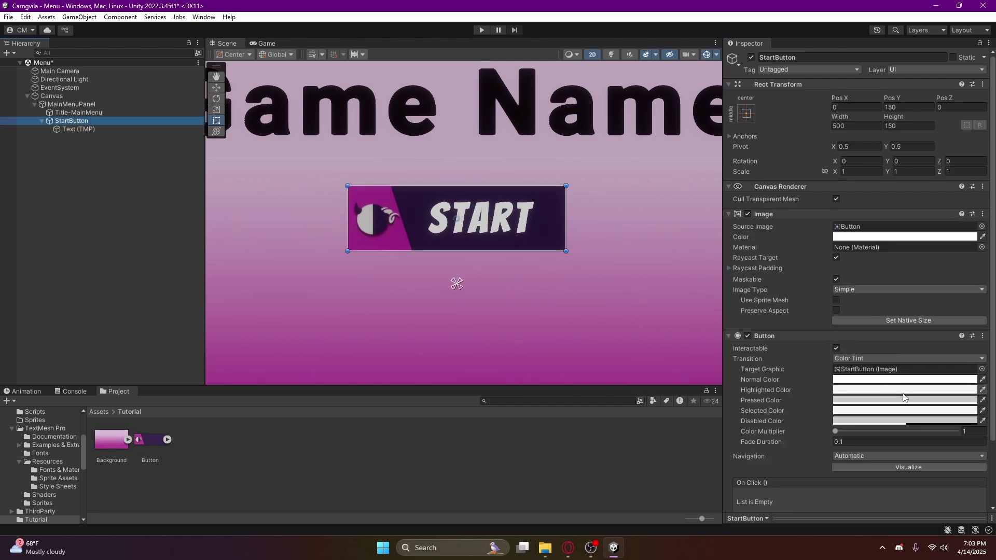
pyautogui.click(481, 30)
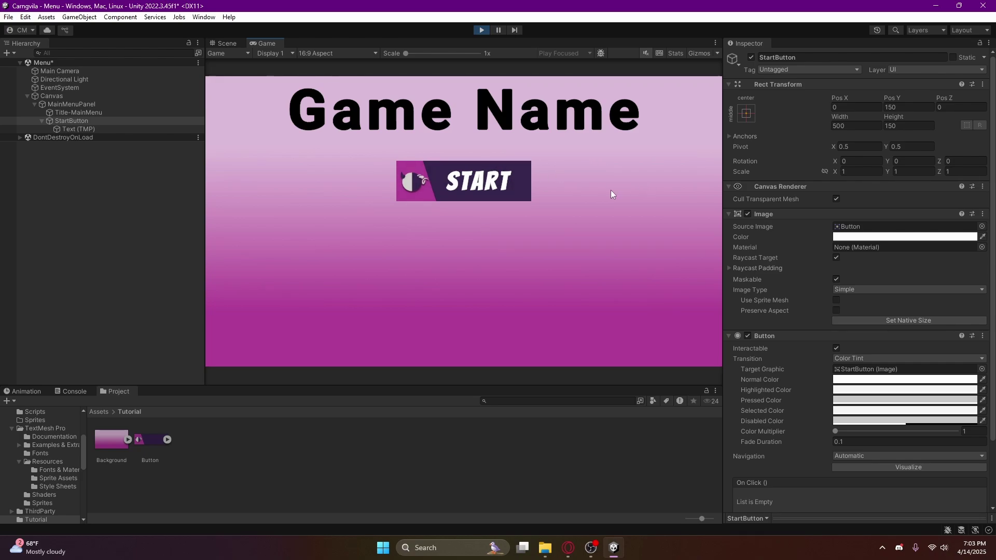
pyautogui.click(482, 30)
# Set StartButton's highlighted color to cyan (00F1FF) and test it in Play mode.
pyautogui.click(905, 390)
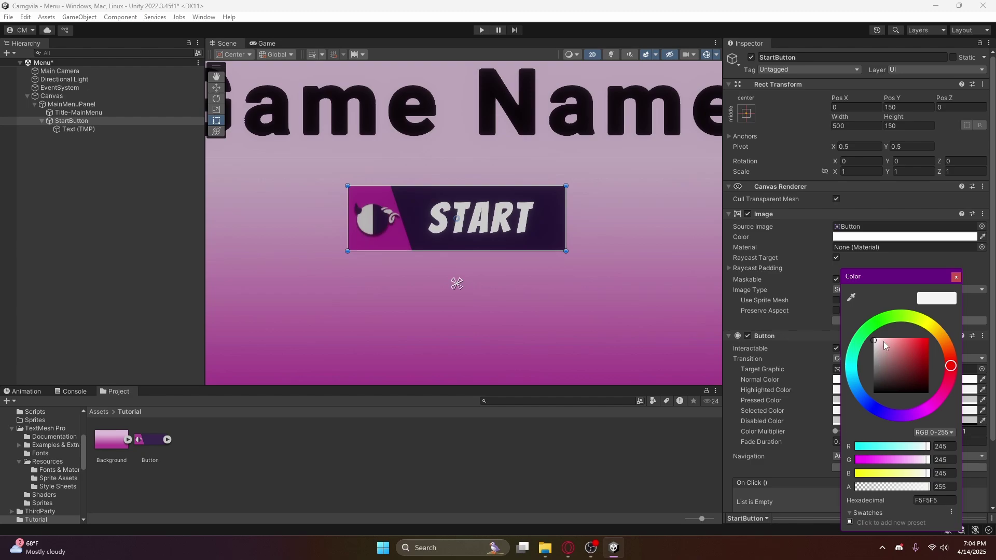
pyautogui.click(852, 369)
pyautogui.moveTo(904, 352); pyautogui.dragTo(951, 340)
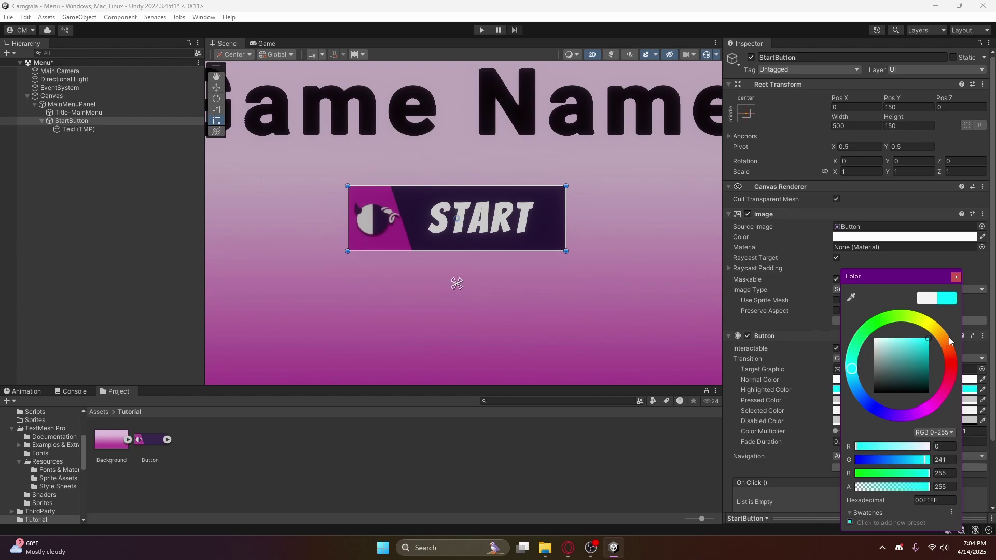
pyautogui.click(956, 277)
pyautogui.click(482, 30)
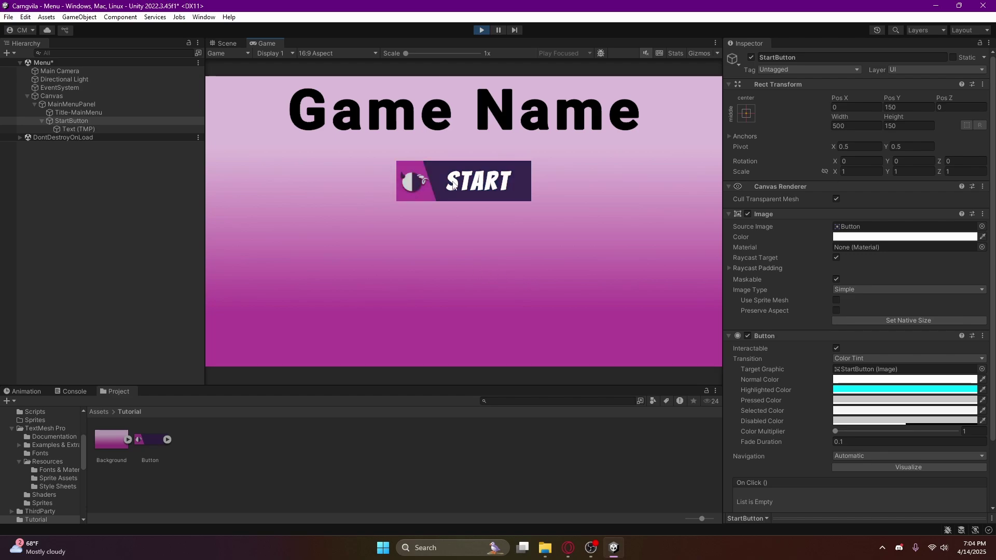
pyautogui.click(481, 30)
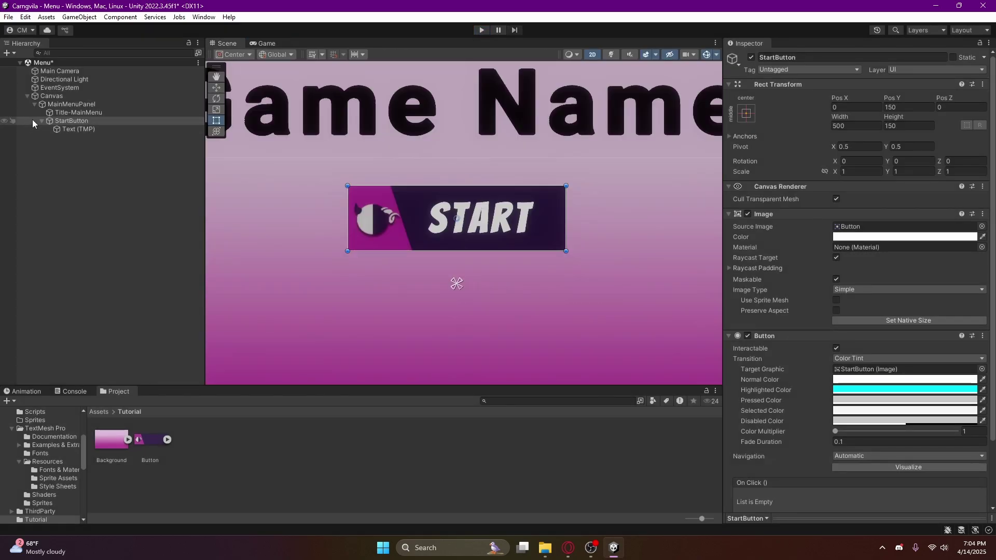
# Collapse StartButton in the object tree and duplicate it twice.
pyautogui.click(43, 121)
pyautogui.hotkey('ctrl', 'd')
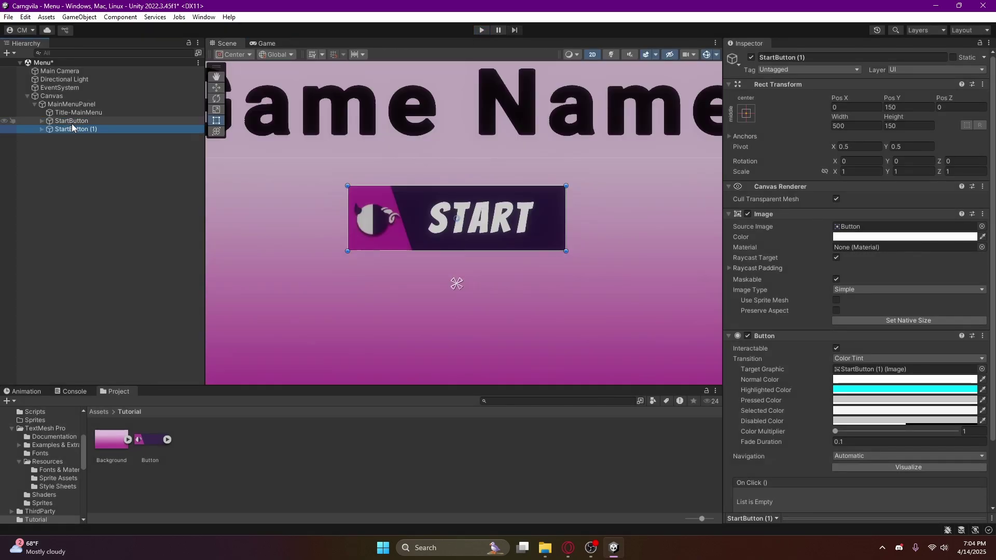
pyautogui.hotkey('ctrl', 'd')
# Rename the first StartButton duplicate as SettingsButton.
pyautogui.click(72, 129)
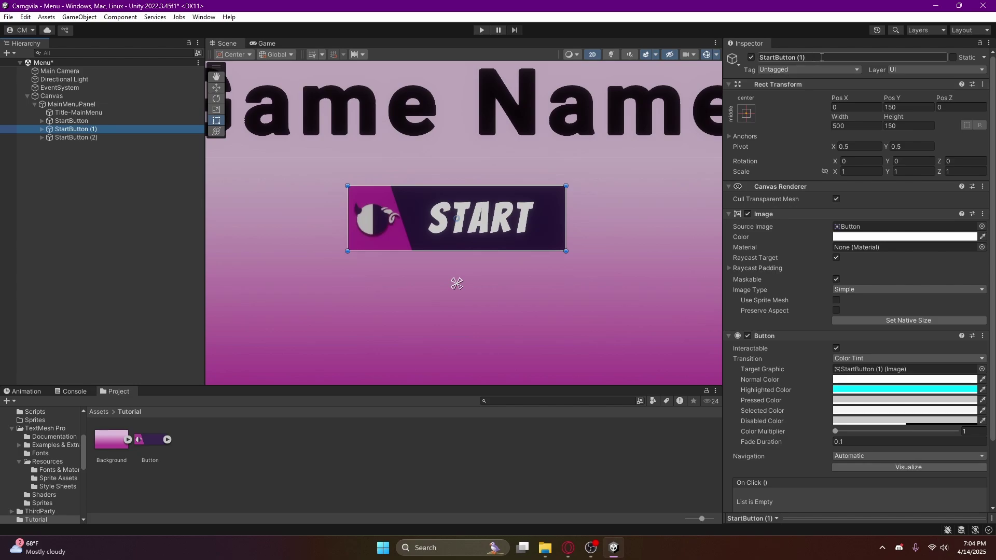
pyautogui.click(839, 56)
pyautogui.click(839, 56)
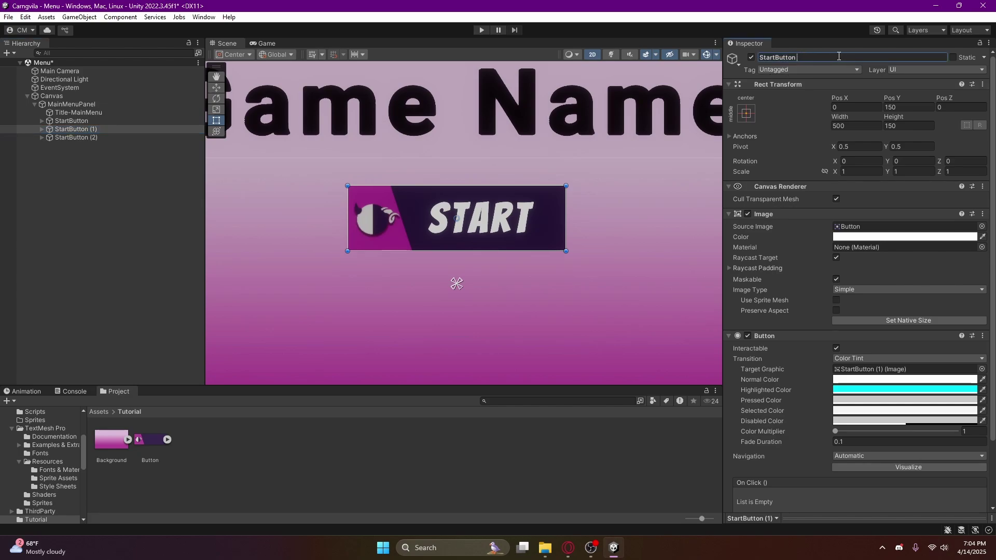
pyautogui.moveTo(778, 58); pyautogui.dragTo(754, 61)
pyautogui.write('Settings')
# Rename the second StartButton duplicate as ExitButton.
pyautogui.click(92, 138)
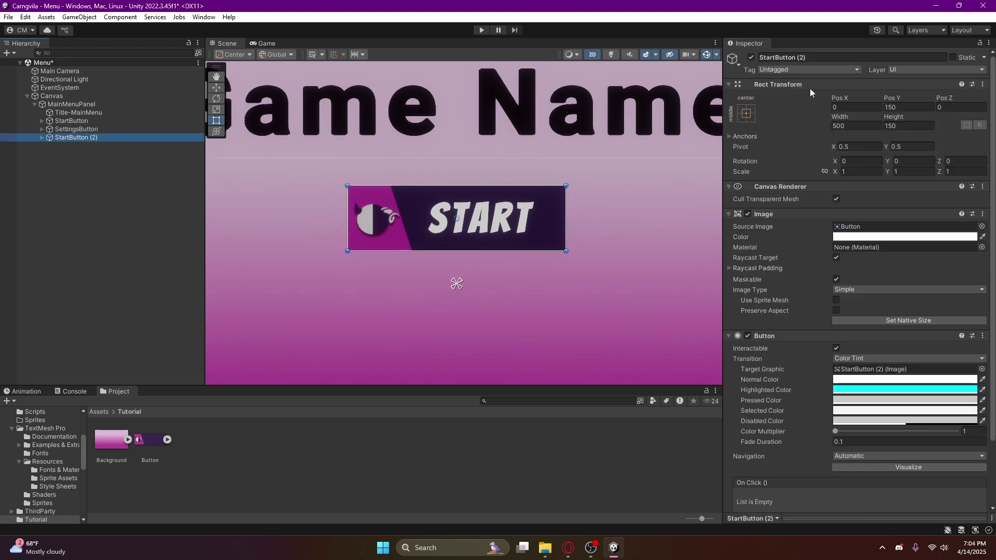
pyautogui.click(756, 58)
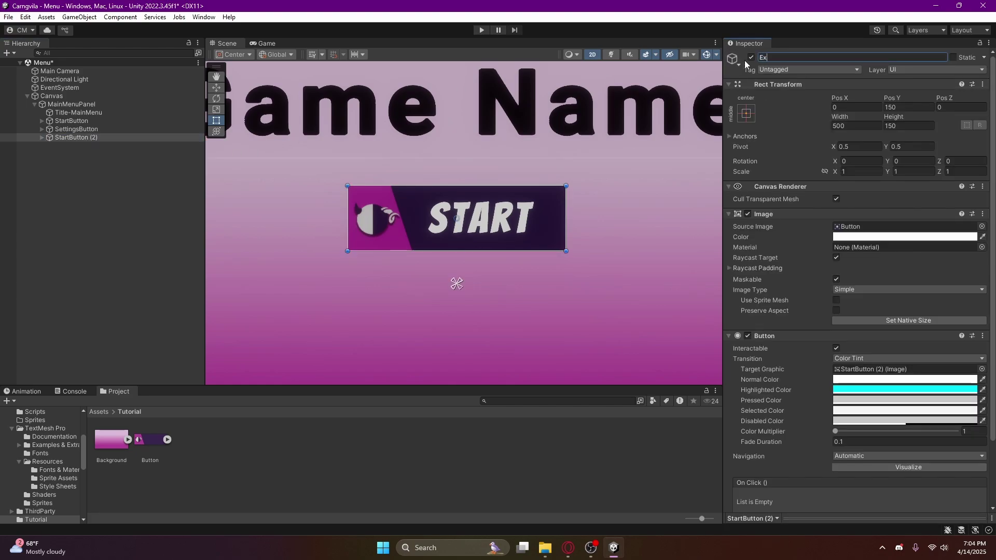
pyautogui.write('tButton')
pyautogui.press('Return')
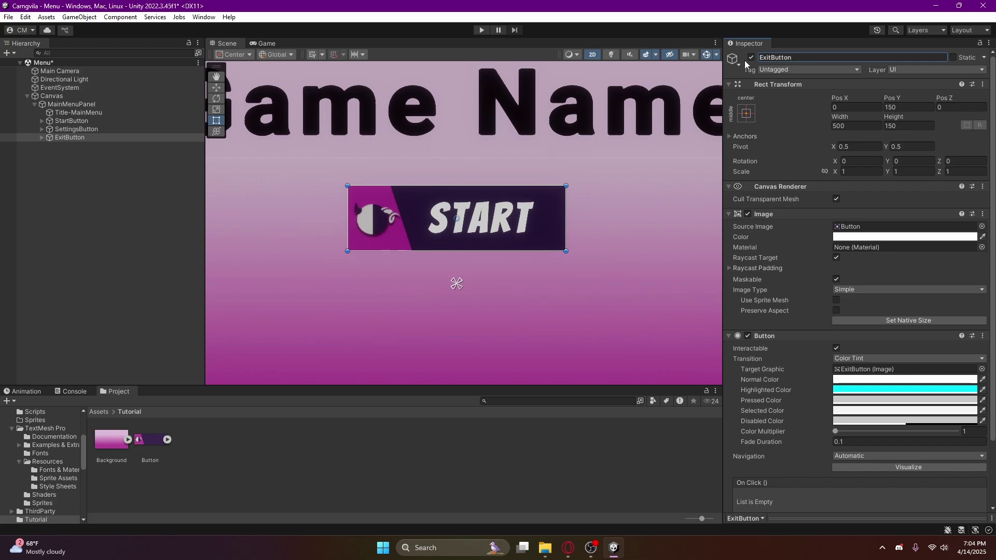
# Change the label text inside SettingsButton to "Settings".
pyautogui.click(42, 128)
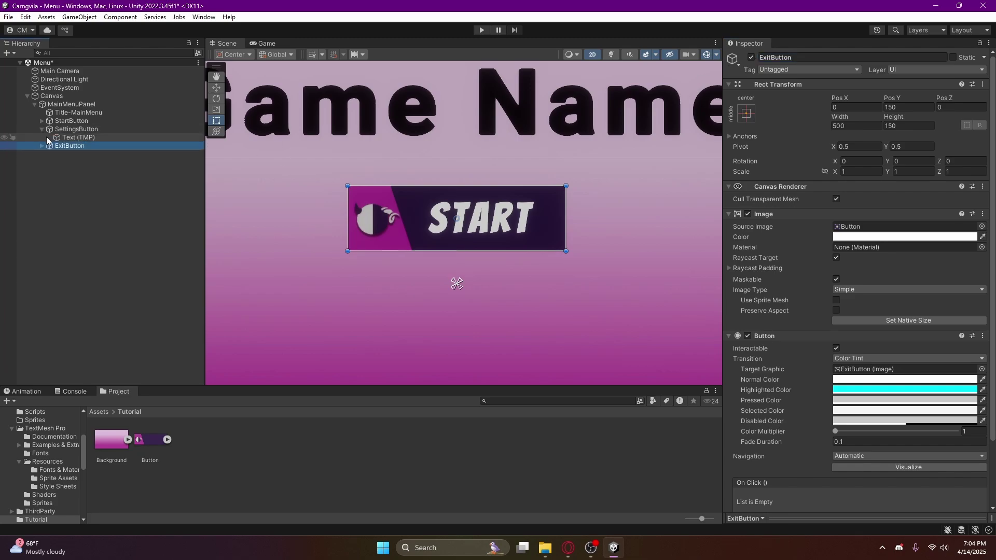
pyautogui.click(125, 138)
pyautogui.click(809, 259)
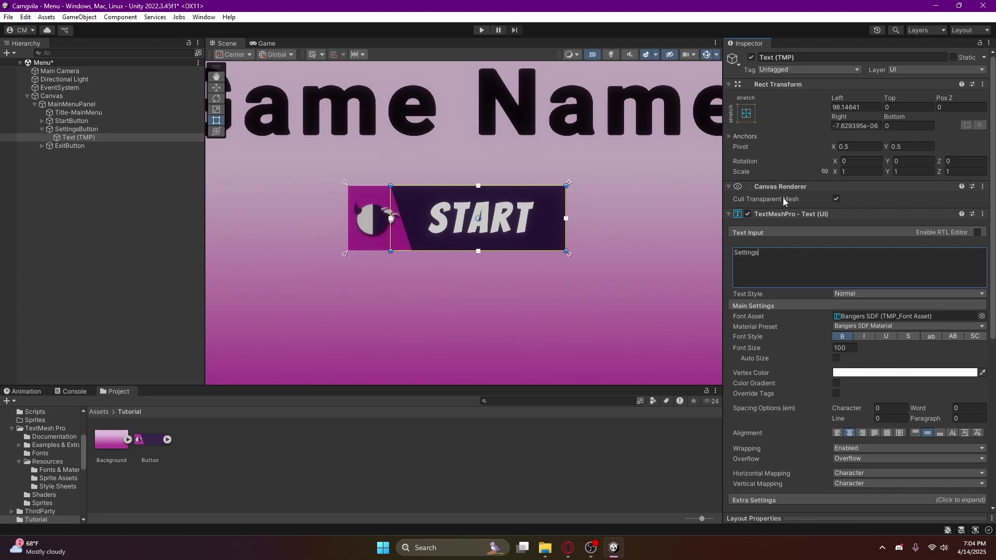
# Move SettingsButton below the Start button by setting its Pos Y to -50, and collapse it in the object tree.
pyautogui.click(106, 130)
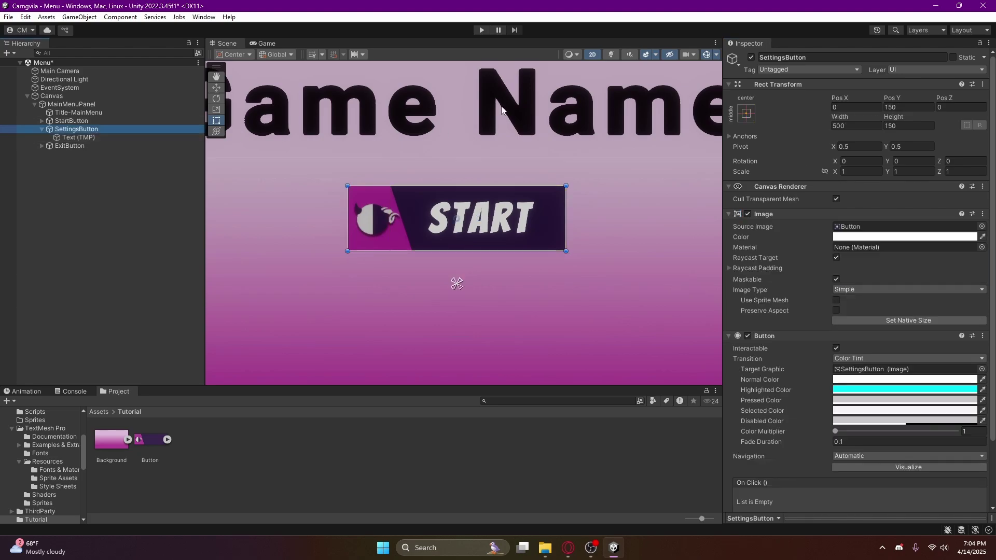
pyautogui.click(914, 106)
pyautogui.write('0')
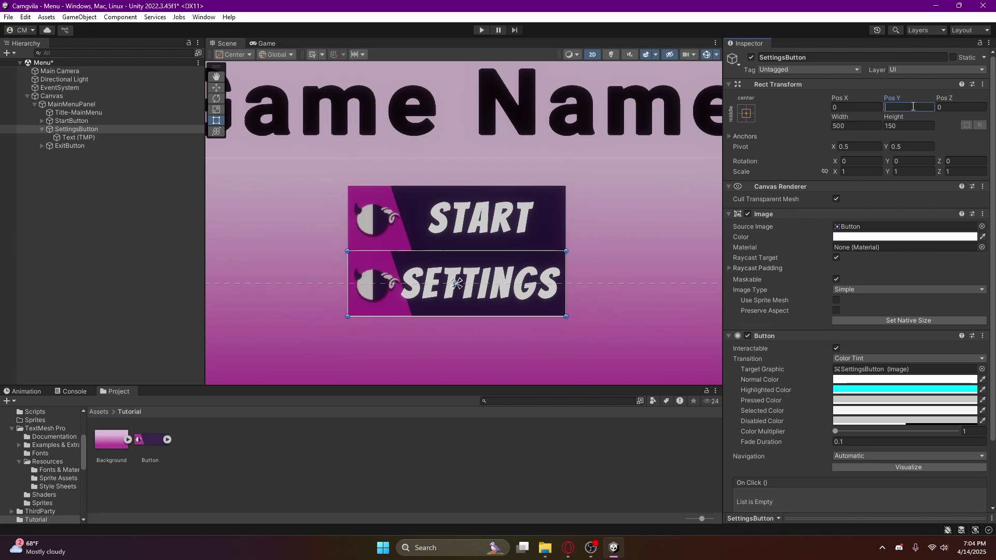
pyautogui.write('-10')
pyautogui.press('BackSpace')
pyautogui.press('BackSpace')
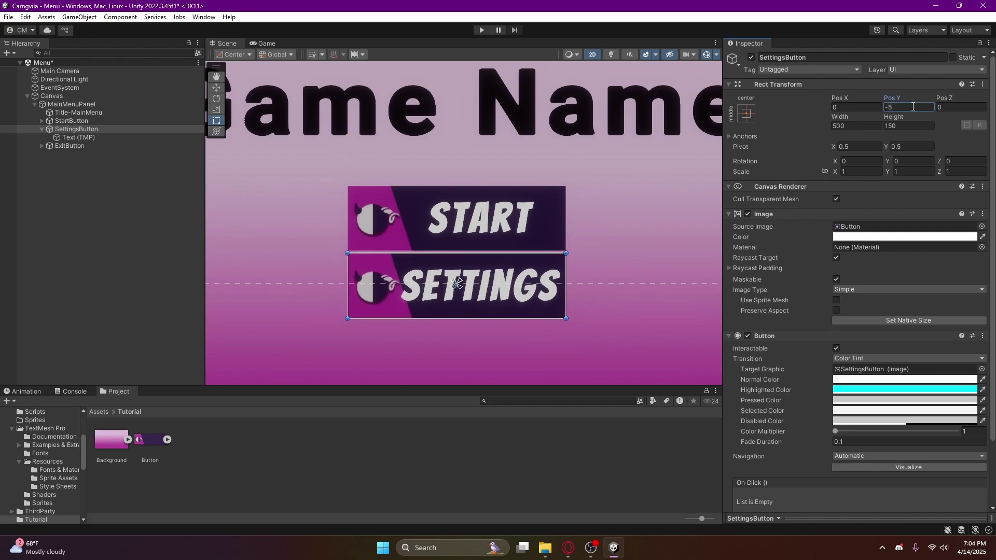
pyautogui.write('50')
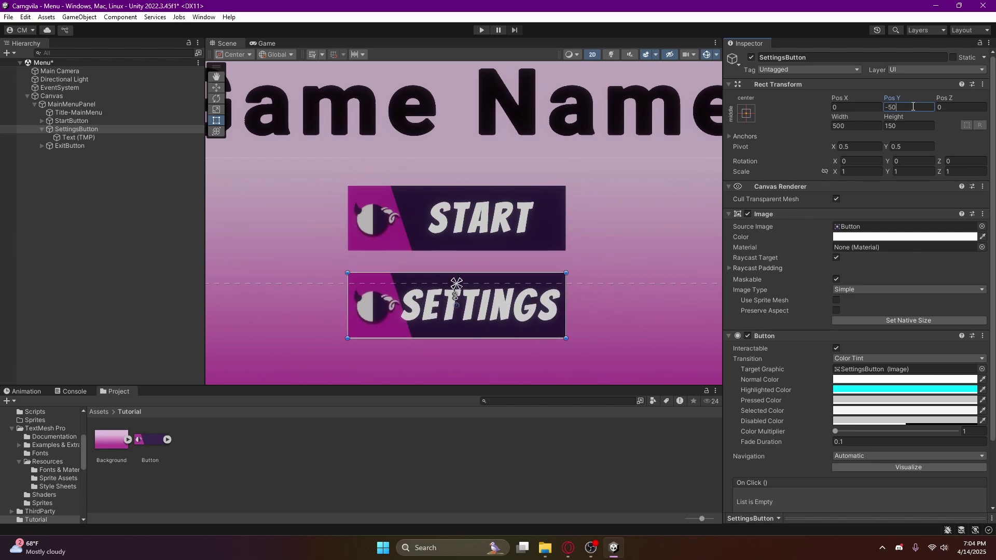
pyautogui.click(42, 129)
# Set ExitButton's Pos Y to -250 and check the button layout in the Game view.
pyautogui.click(63, 138)
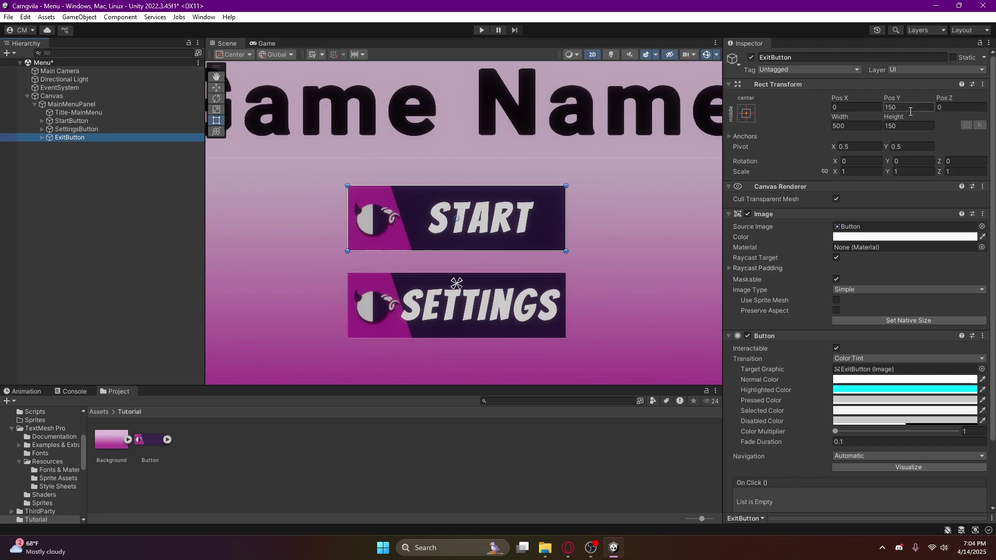
pyautogui.click(911, 108)
pyautogui.write('-200')
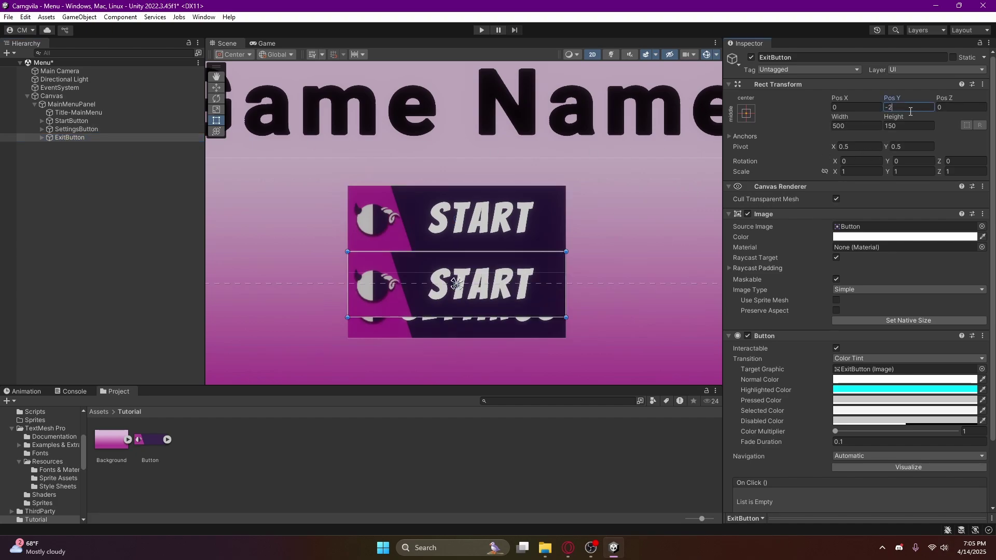
pyautogui.press('BackSpace')
pyautogui.press('BackSpace')
pyautogui.write('50')
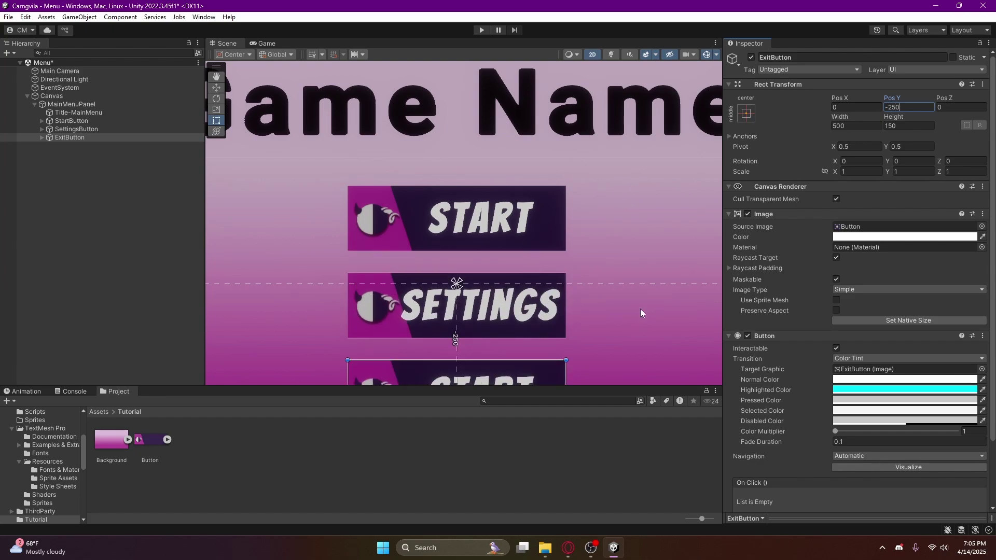
pyautogui.moveTo(640, 309); pyautogui.dragTo(616, 228, button='middle')
pyautogui.click(266, 43)
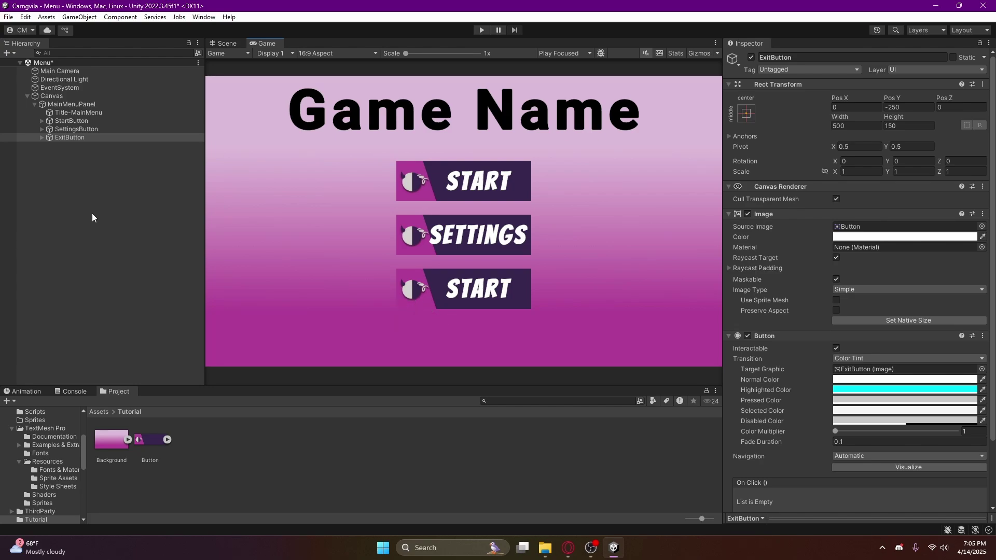
# Change the label text inside ExitButton to "Exit" and collapse the button in the object tree.
pyautogui.click(41, 137)
pyautogui.click(86, 146)
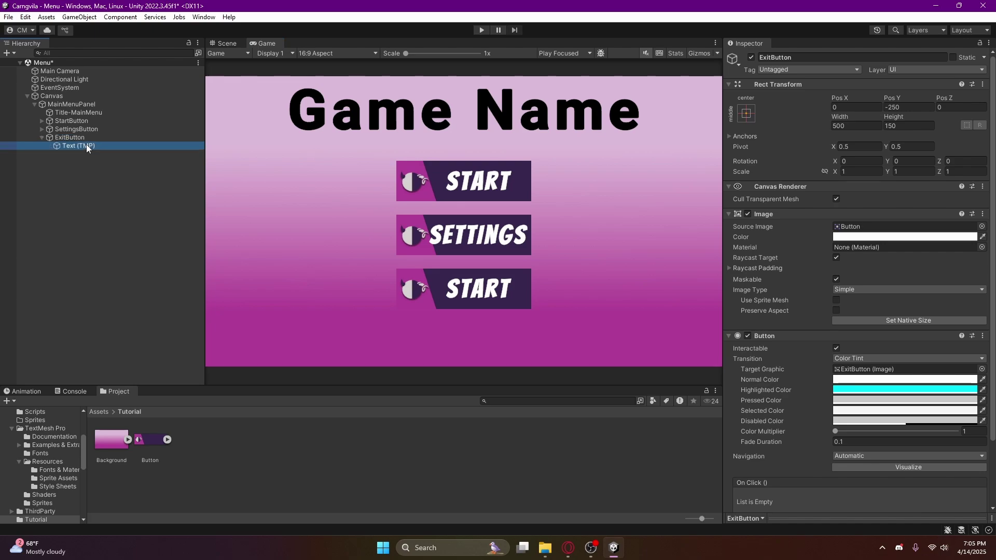
pyautogui.click(798, 257)
pyautogui.write('Exit')
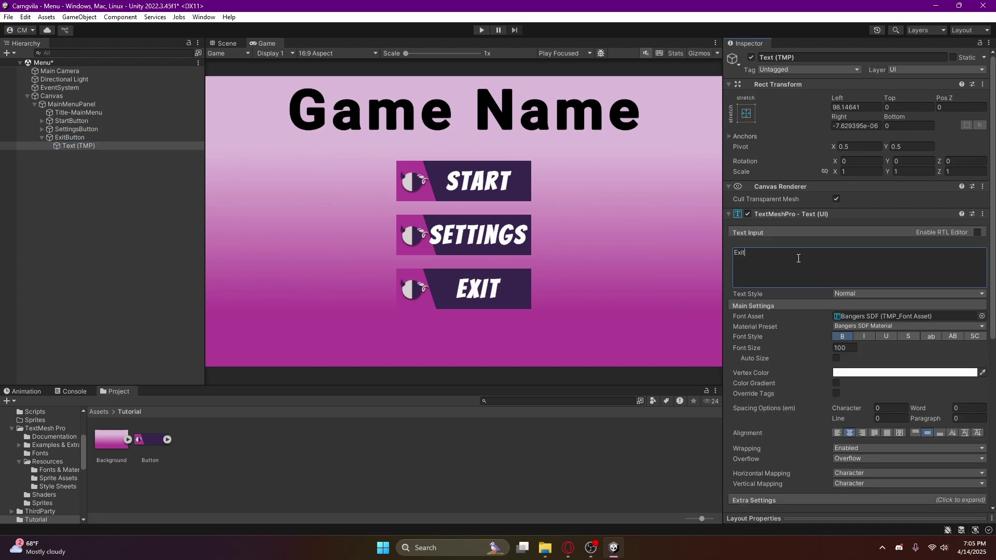
pyautogui.click(42, 136)
# Reduce the Settings label's font size to 90, then deselect it and collapse SettingsButton.
pyautogui.click(42, 129)
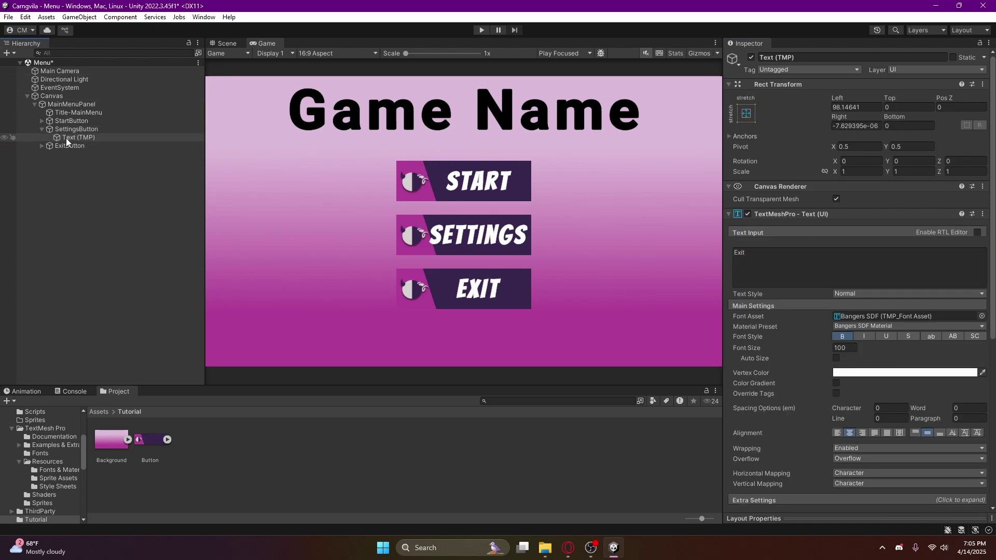
pyautogui.click(67, 138)
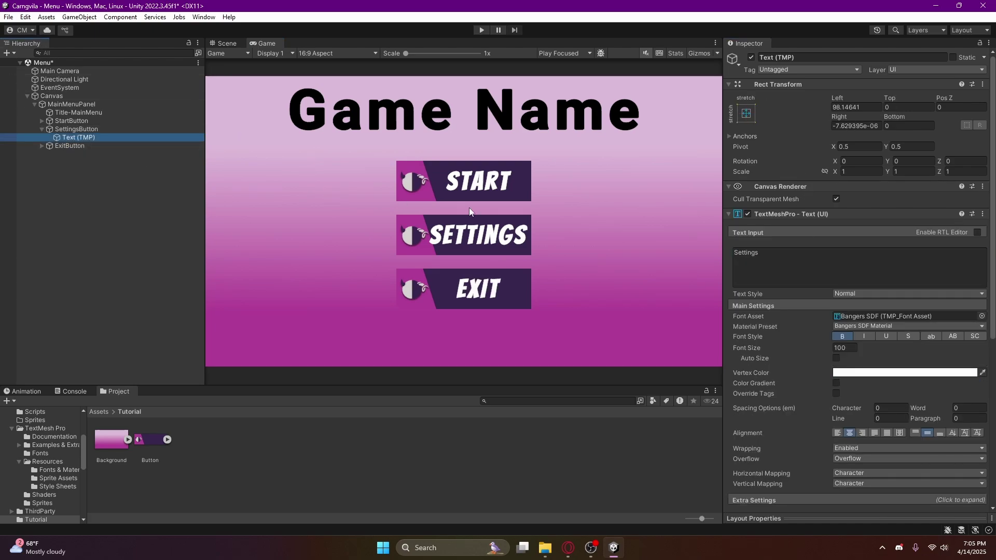
pyautogui.click(849, 348)
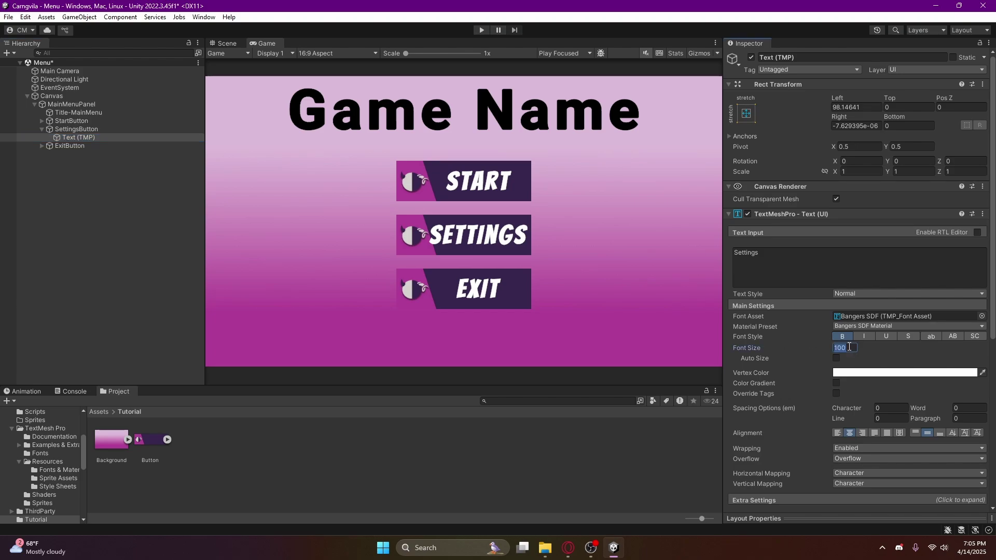
pyautogui.write('90')
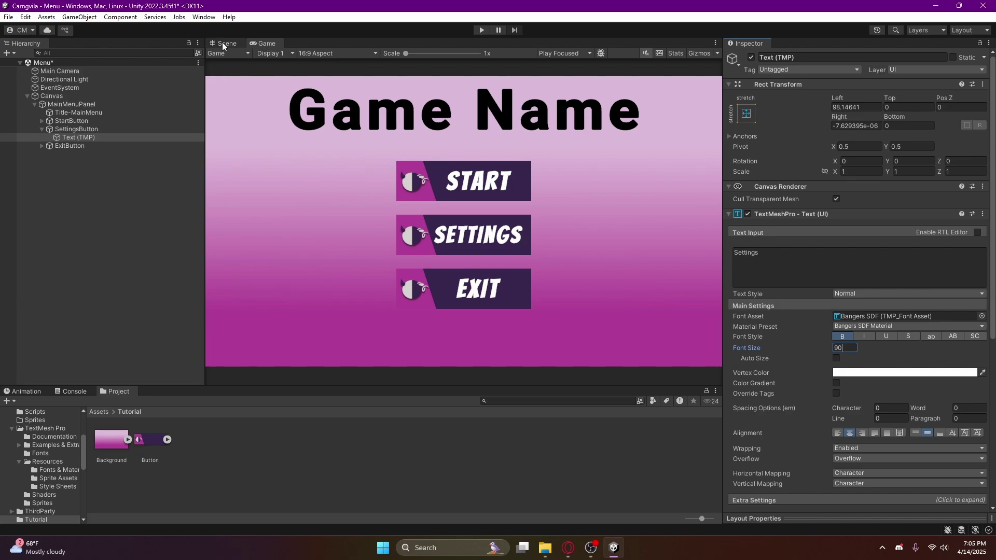
pyautogui.click(141, 179)
pyautogui.click(41, 129)
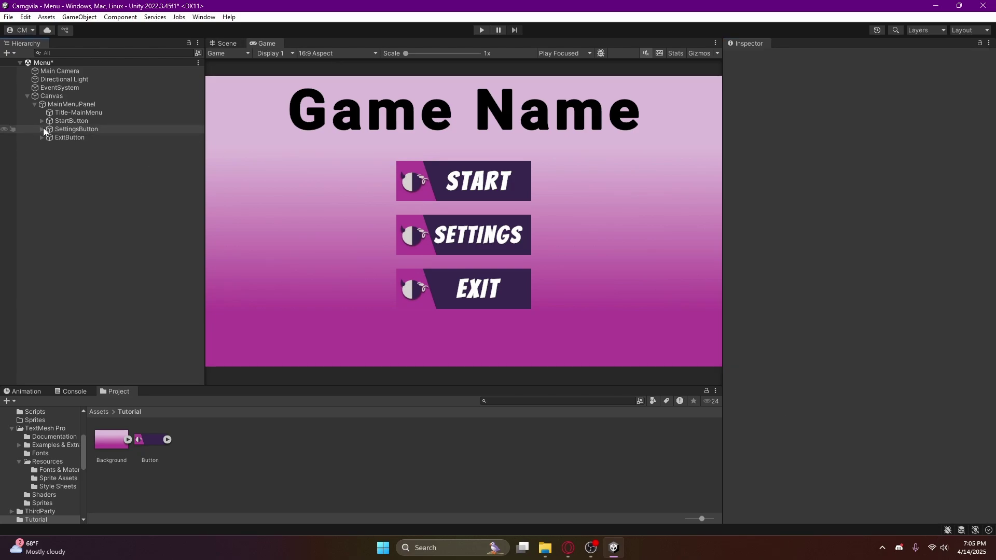
# Collapse MainMenuPanel and add a UI Panel named SettingsPanel under the Canvas.
pyautogui.click(35, 104)
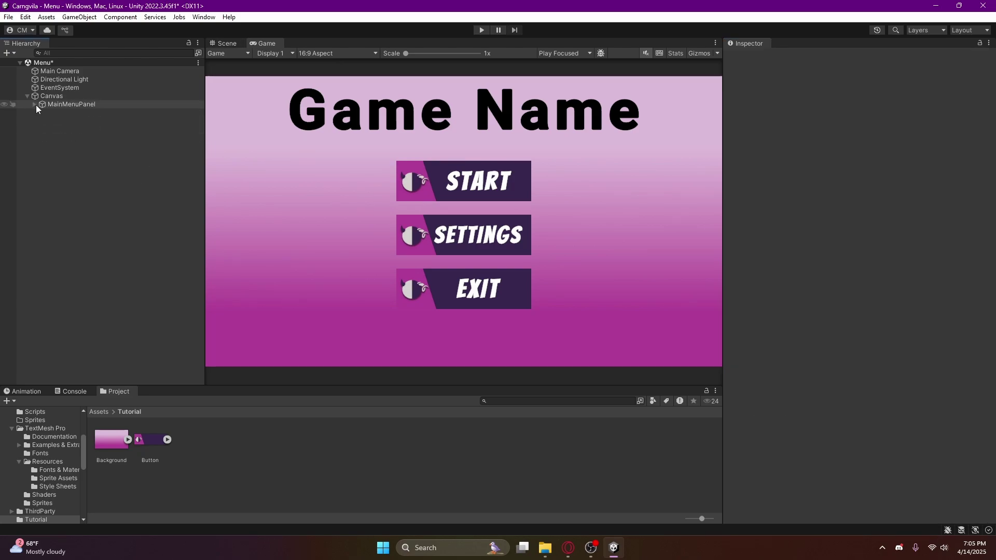
pyautogui.click(47, 97)
pyautogui.rightClick(50, 97)
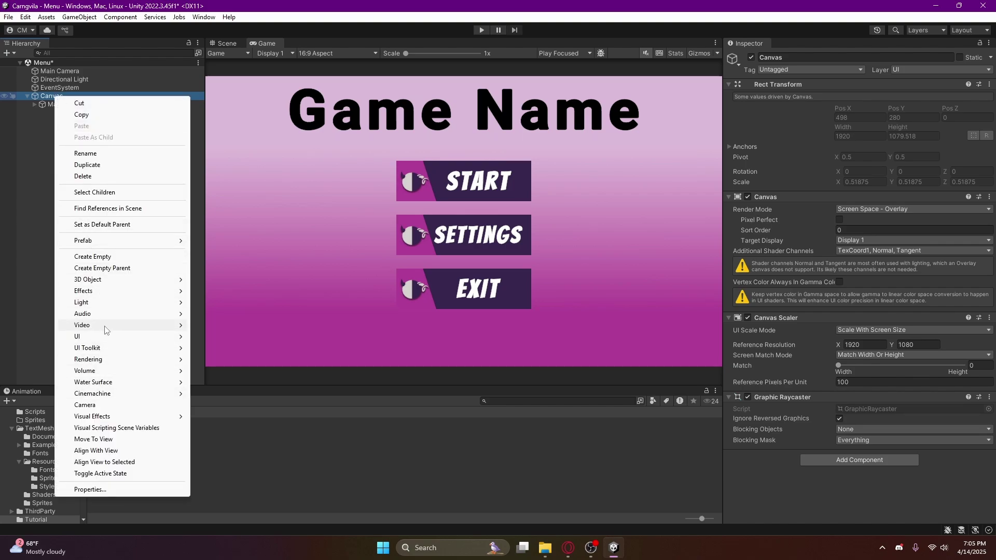
pyautogui.moveTo(89, 337)
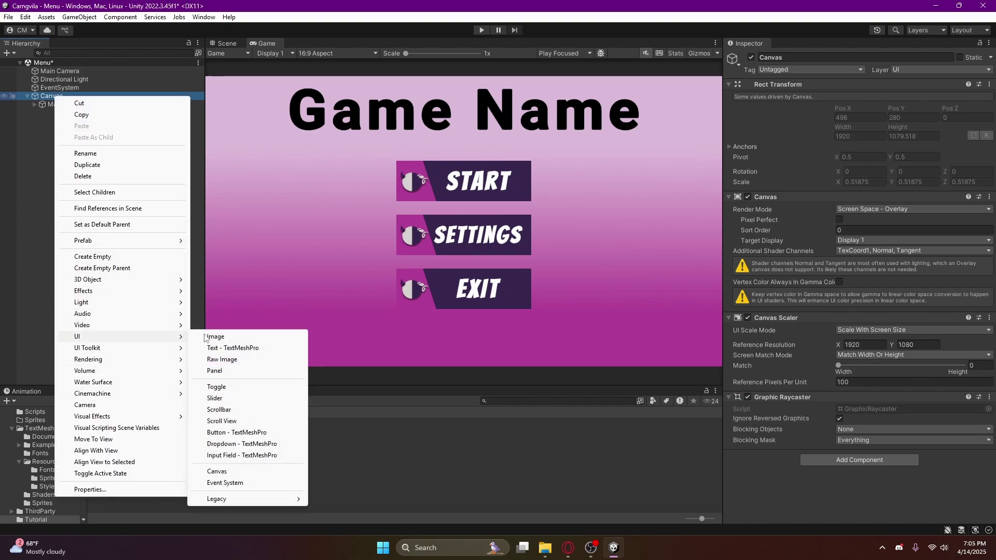
pyautogui.click(215, 371)
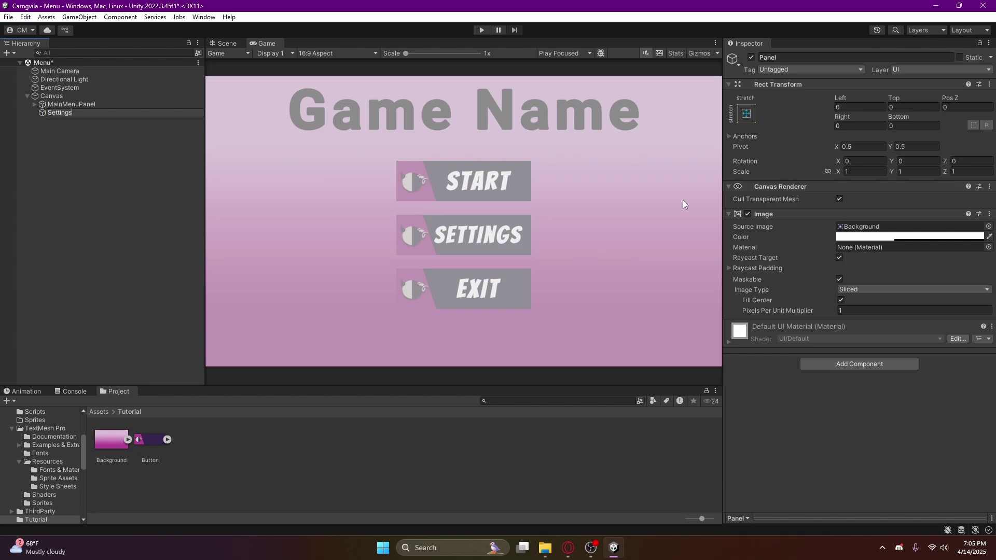
pyautogui.write('SettingsPanel')
pyautogui.press('Return')
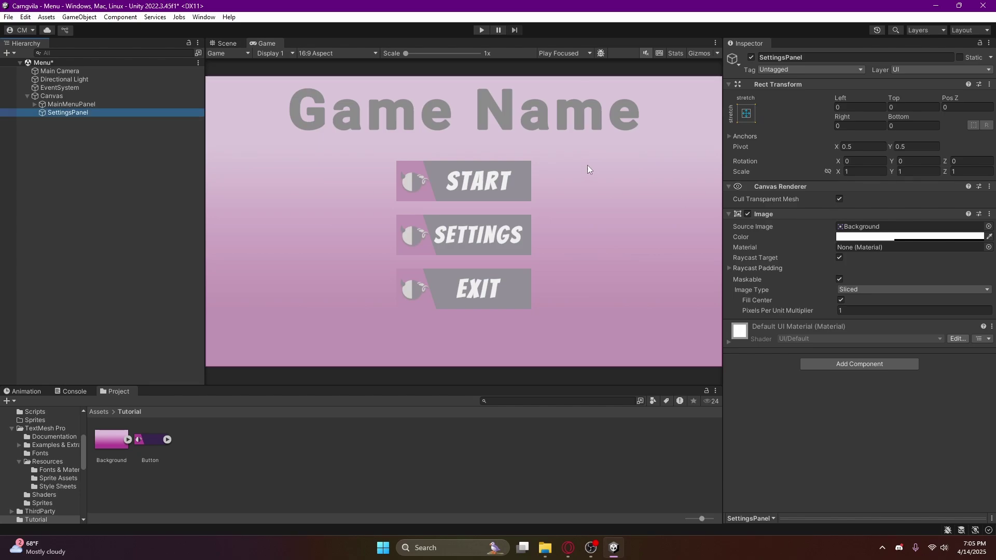
# Make SettingsPanel's image color fully opaque black with an alpha of 255.
pyautogui.click(899, 237)
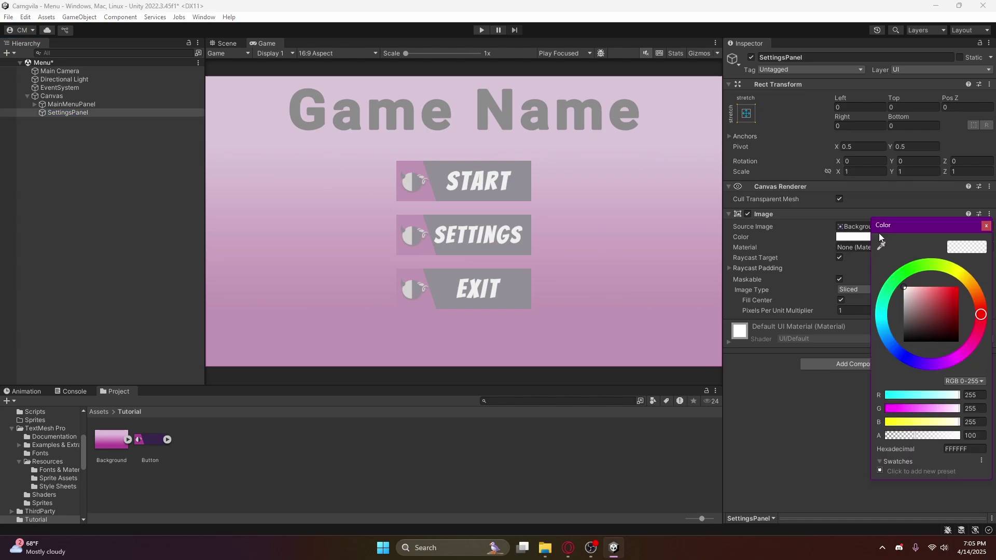
pyautogui.moveTo(925, 347); pyautogui.dragTo(873, 353)
pyautogui.hotkey('ctrl', 'z')
pyautogui.moveTo(913, 436); pyautogui.dragTo(959, 435)
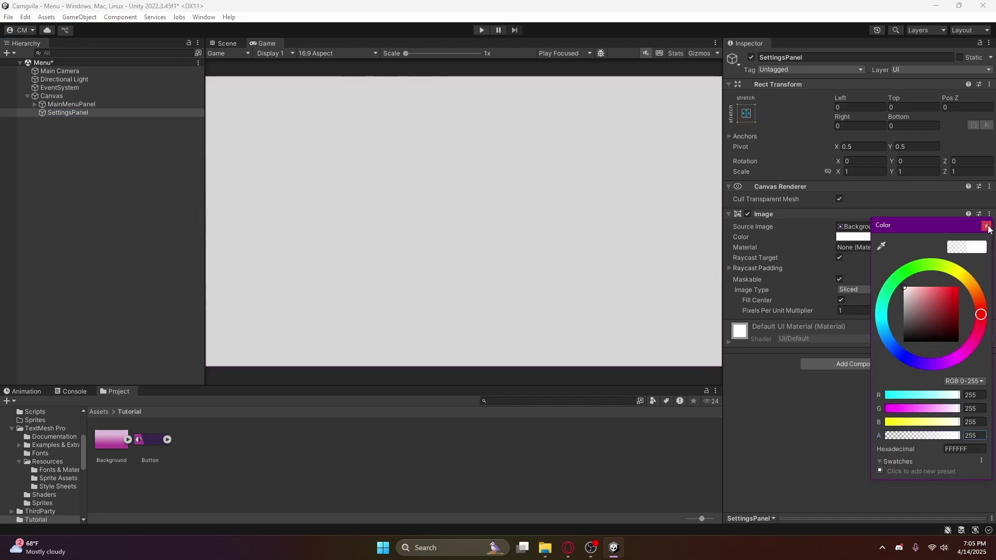
pyautogui.click(986, 226)
pyautogui.moveTo(111, 439); pyautogui.dragTo(891, 261)
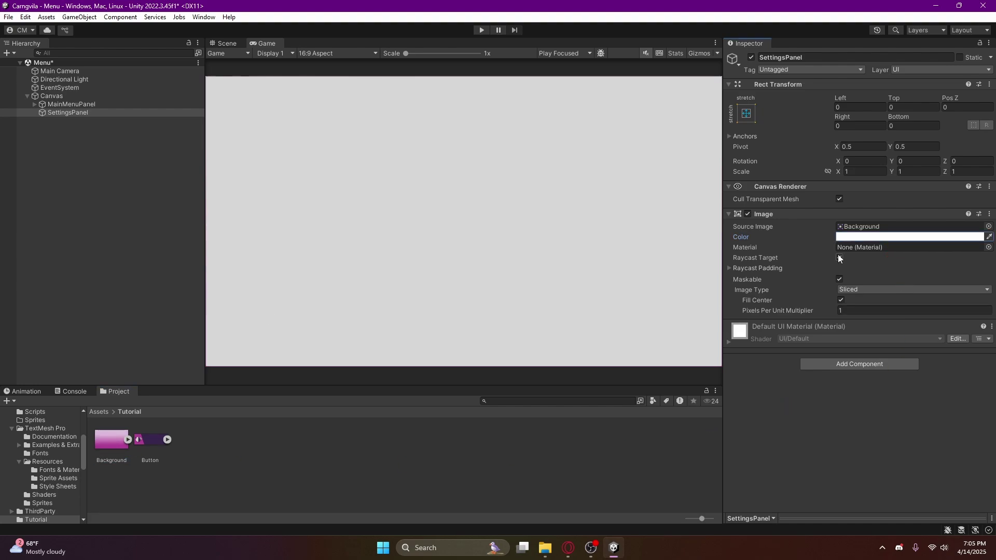
pyautogui.click(870, 236)
pyautogui.moveTo(923, 322); pyautogui.dragTo(864, 360)
pyautogui.click(145, 132)
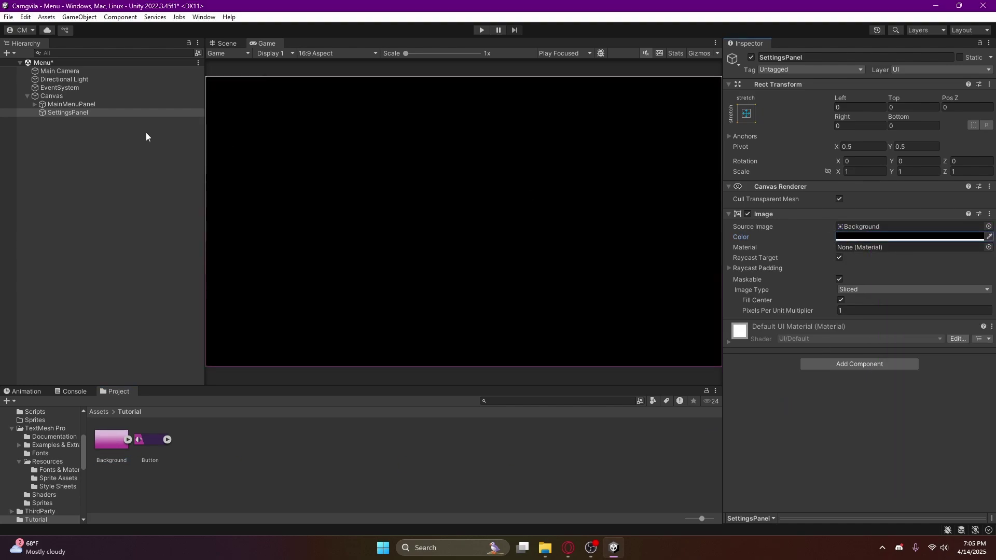
# Add a UI Panel as a child of SettingsPanel.
pyautogui.rightClick(82, 117)
pyautogui.rightClick(65, 111)
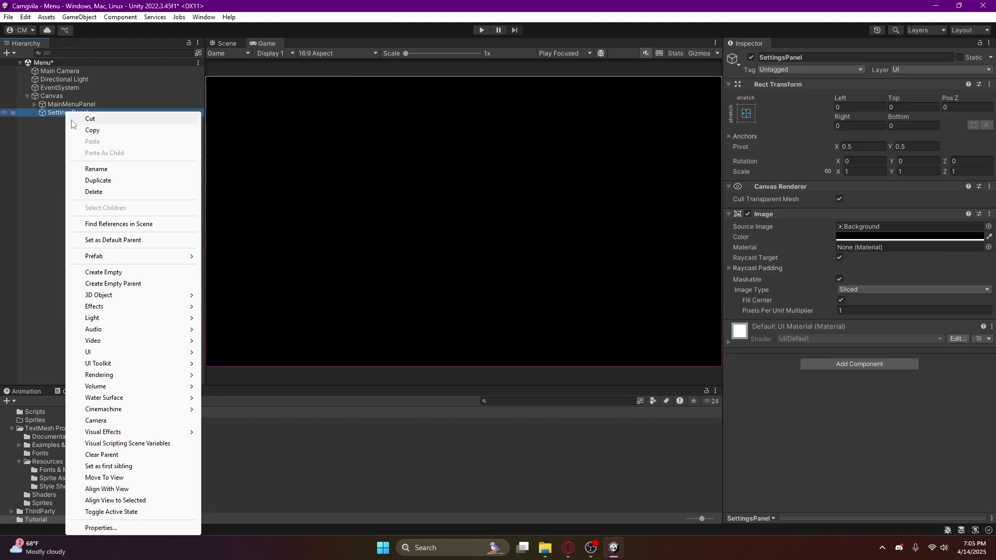
pyautogui.moveTo(126, 351)
pyautogui.click(257, 389)
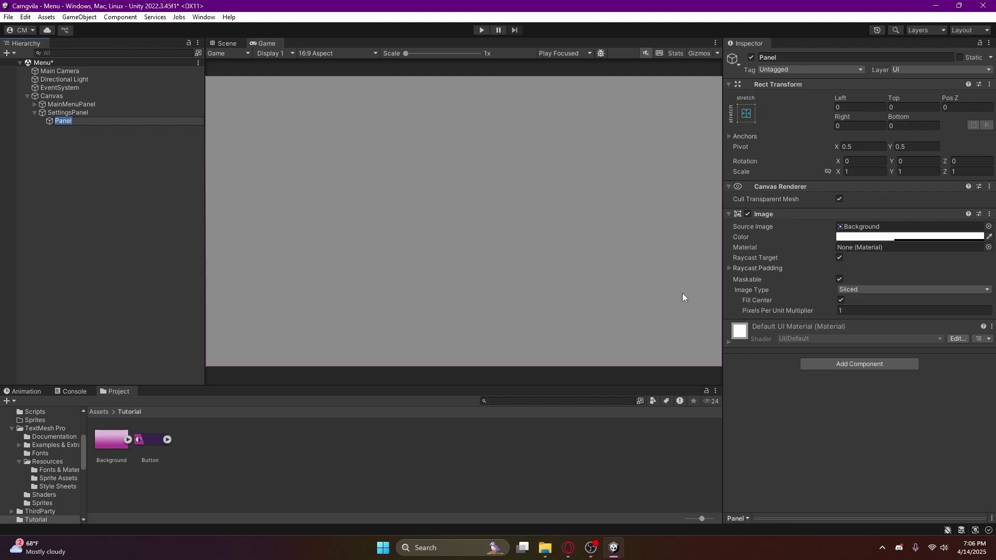
# Assign the Background sprite as the nested panel's source image and set its color alpha to 255.
pyautogui.moveTo(99, 445); pyautogui.dragTo(877, 227)
pyautogui.click(907, 236)
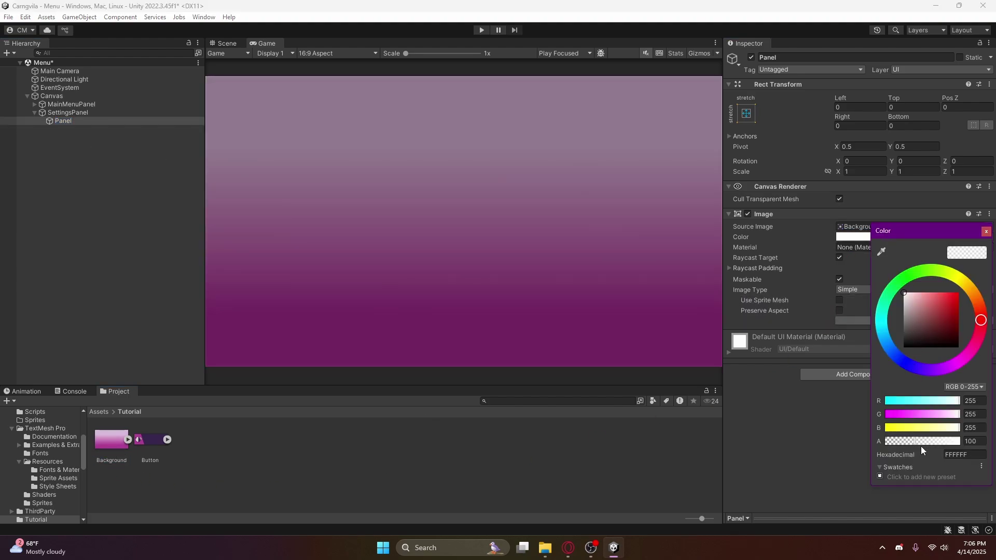
pyautogui.click(974, 441)
pyautogui.write('255')
pyautogui.press('Return')
pyautogui.click(986, 232)
# Set the nested panel's left and right offsets to 500 each.
pyautogui.click(860, 107)
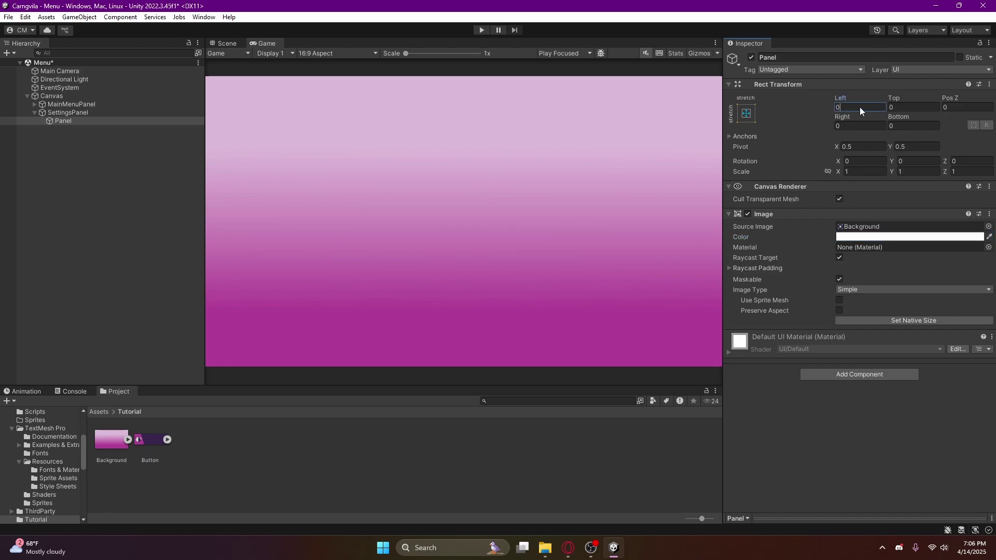
pyautogui.write('500')
pyautogui.press('Return')
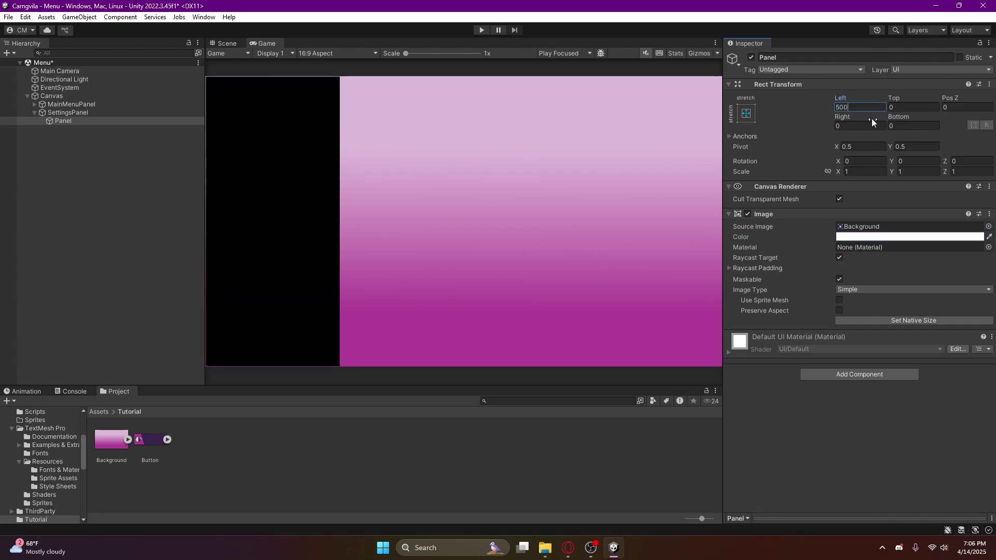
pyautogui.click(868, 126)
pyautogui.write('500')
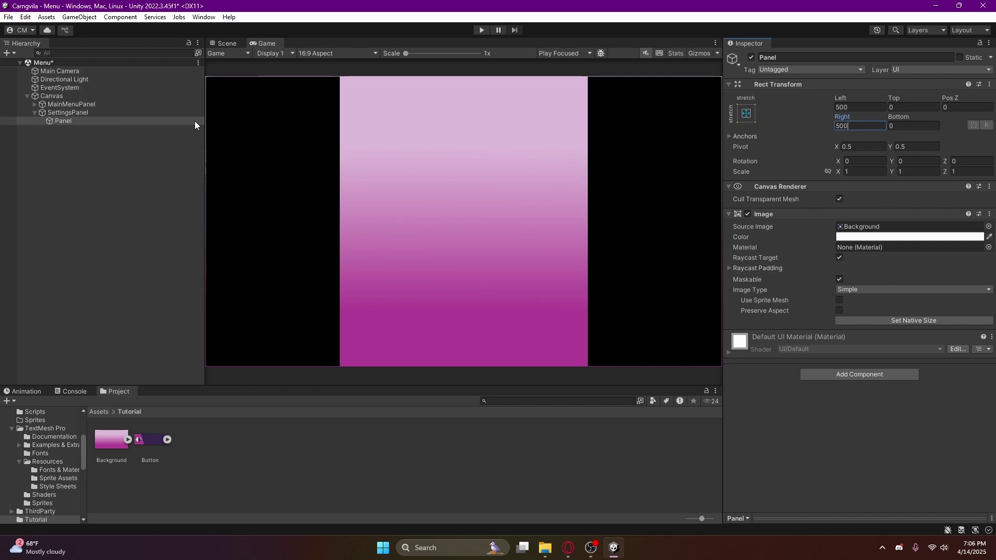
pyautogui.click(57, 122)
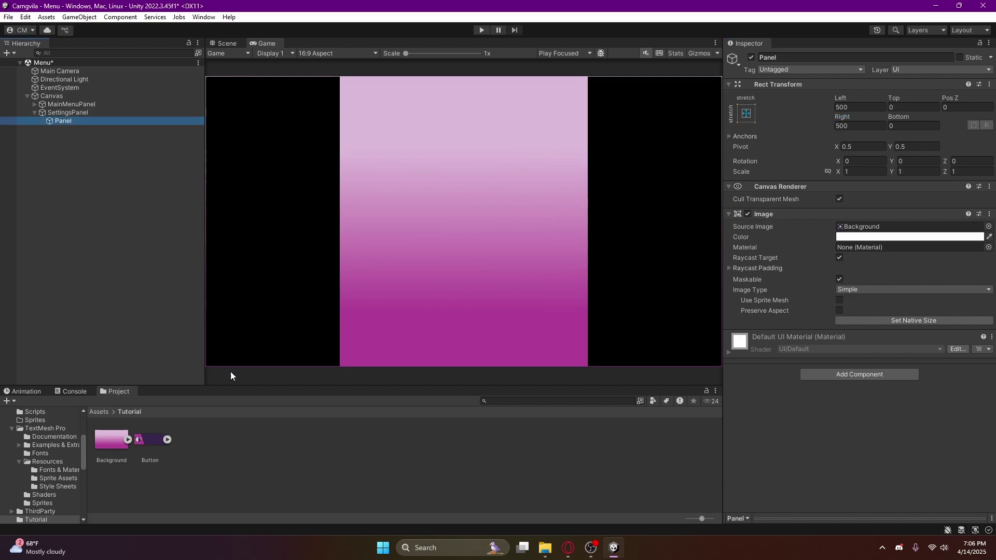
# Add a TextMeshPro text object as a child of SettingsPanel.
pyautogui.click(59, 113)
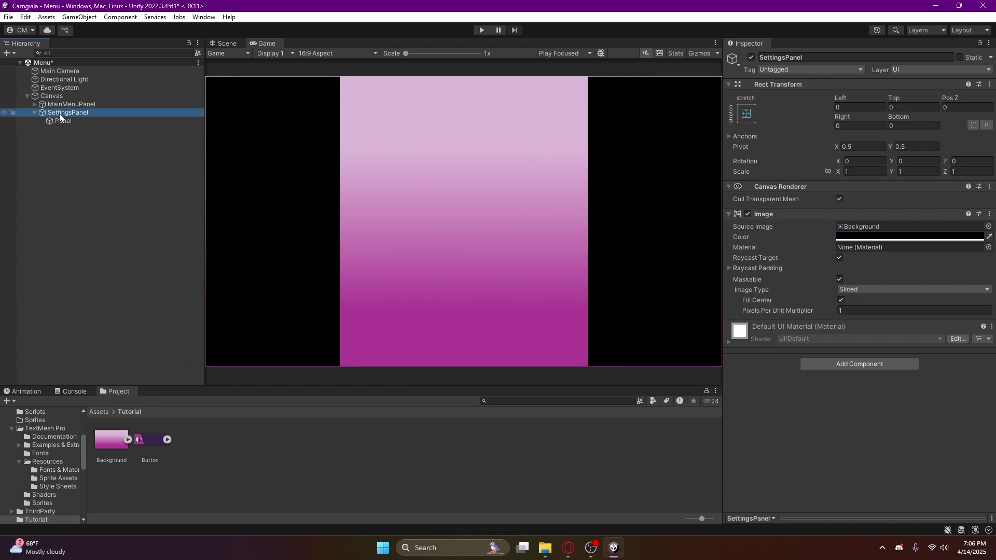
pyautogui.rightClick(59, 113)
pyautogui.moveTo(127, 352)
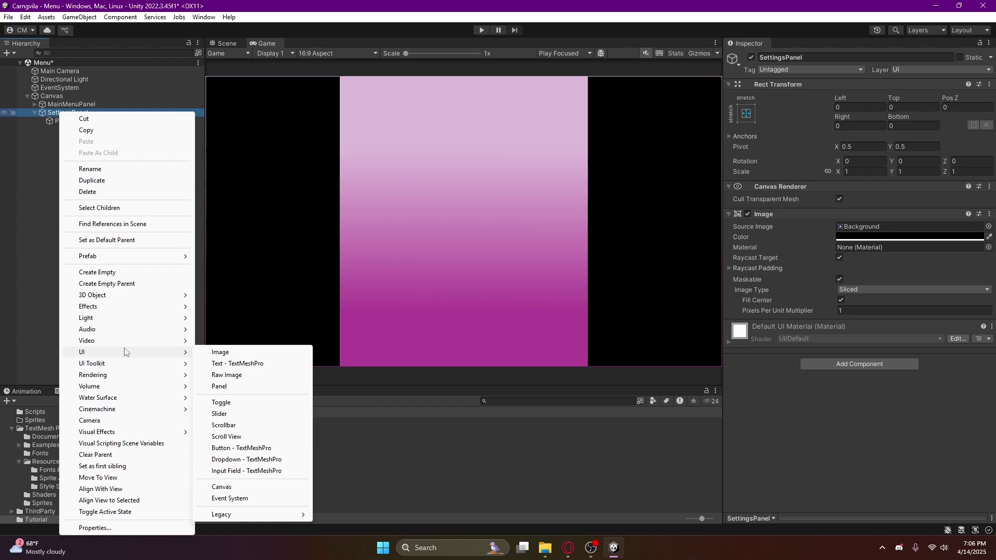
pyautogui.click(232, 364)
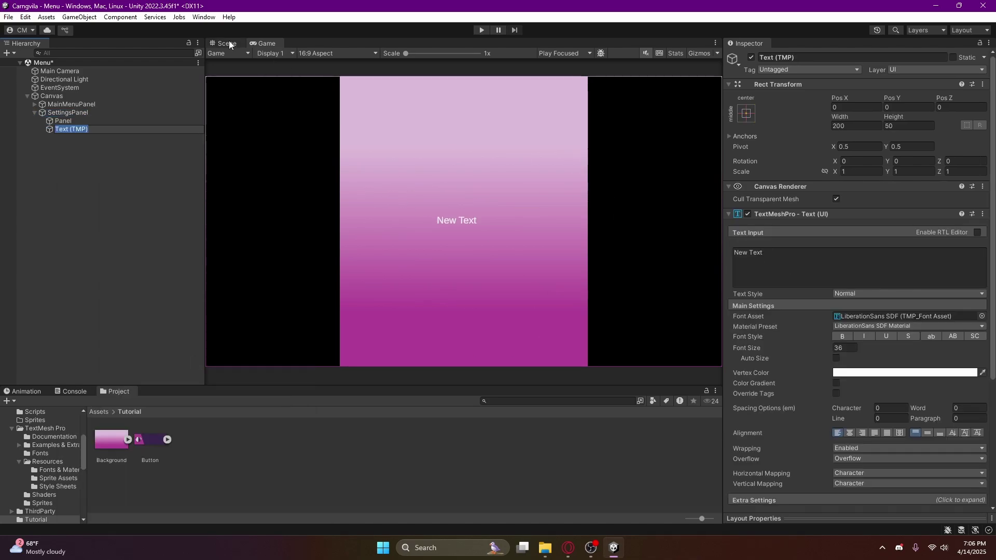
# Move the new text to the nested panel's upper edge and stretch it across the panel's width, about 920 by 190.
pyautogui.click(230, 44)
pyautogui.scroll(-2, 408, 136)
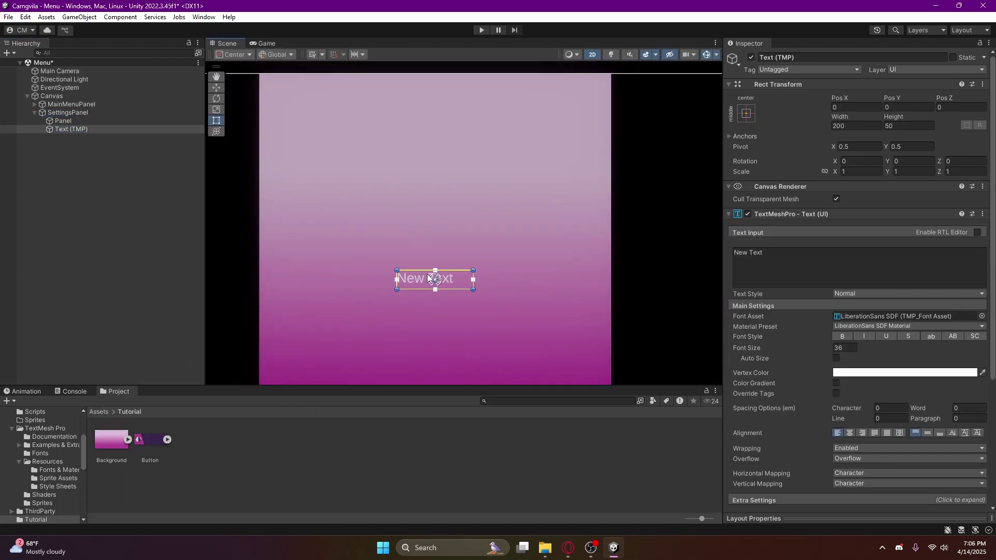
pyautogui.press('w')
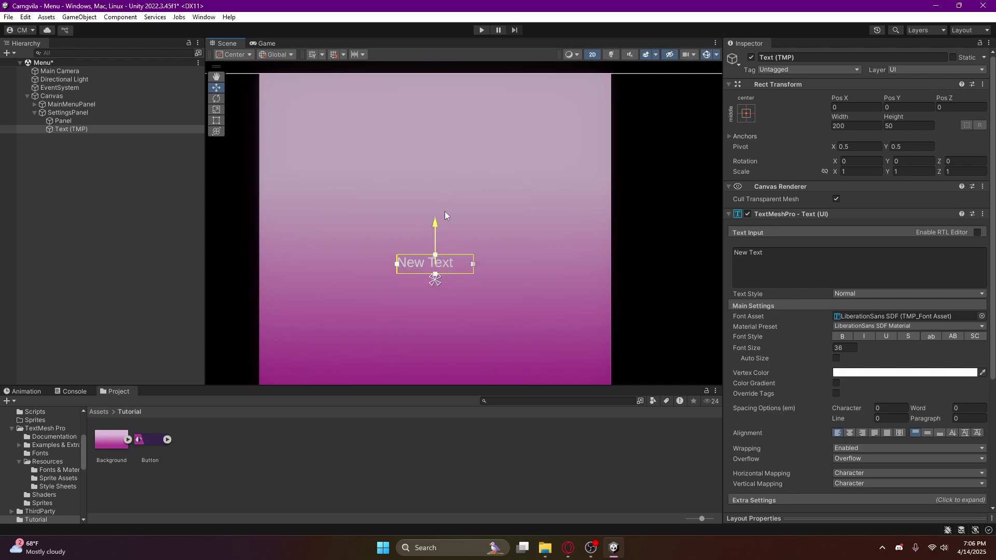
pyautogui.moveTo(435, 275); pyautogui.dragTo(437, 99)
pyautogui.moveTo(445, 183); pyautogui.dragTo(451, 244, button='middle')
pyautogui.moveTo(441, 127); pyautogui.dragTo(444, 106)
pyautogui.press('t')
pyautogui.moveTo(404, 148); pyautogui.dragTo(266, 148)
pyautogui.moveTo(480, 154); pyautogui.dragTo(574, 207)
# Change the text to "Settings Menu" and make it bold in the Roboto-Bold SDF font.
pyautogui.click(773, 259)
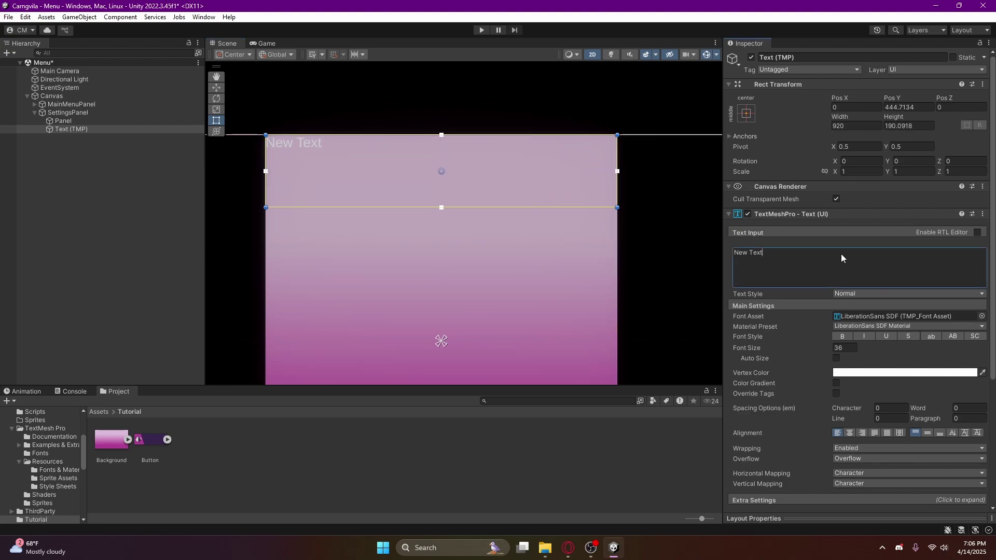
pyautogui.write('Settings Menu')
pyautogui.scroll(-1, 844, 345)
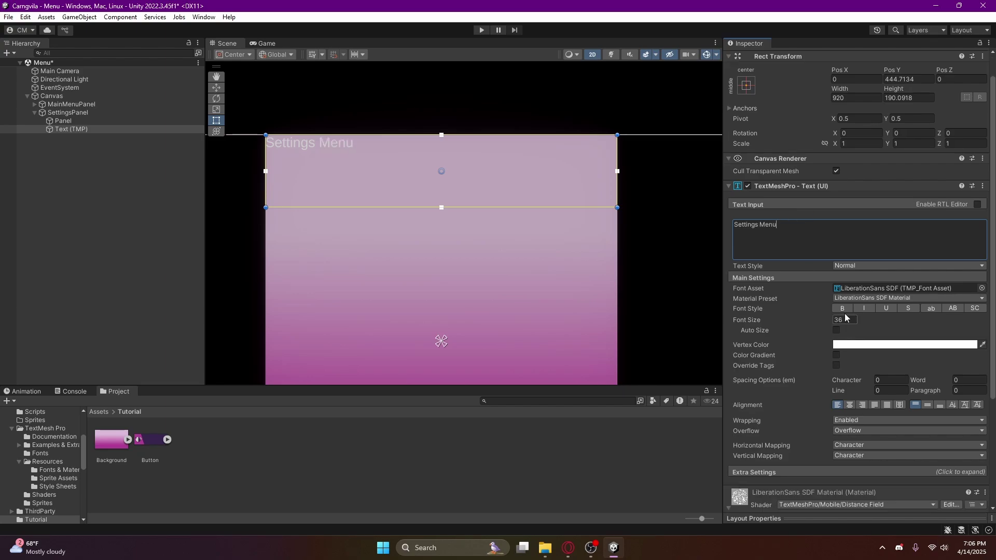
pyautogui.click(842, 309)
pyautogui.click(982, 288)
pyautogui.click(908, 324)
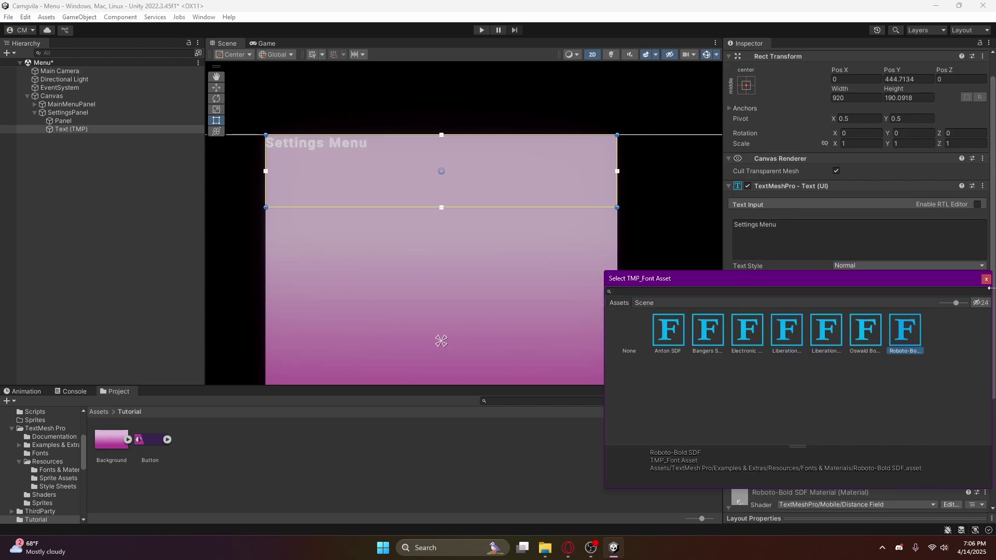
pyautogui.doubleClick(909, 314)
# Set the "Settings Menu" text's vertex color to near-black, hex 030303.
pyautogui.click(875, 344)
pyautogui.click(905, 374)
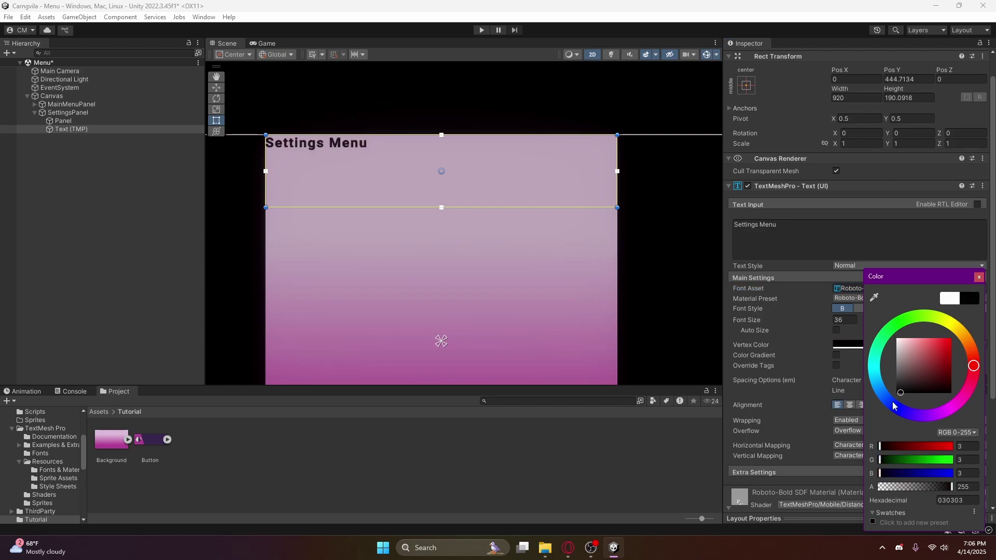
pyautogui.click(980, 282)
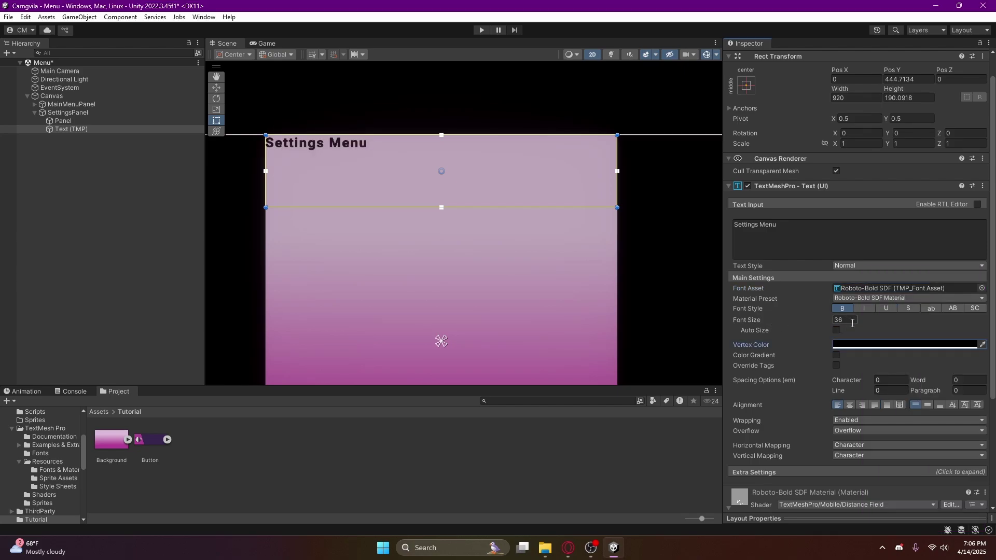
# Set the "Settings Menu" text's font size to 120 with Auto Size off.
pyautogui.click(836, 330)
pyautogui.click(836, 329)
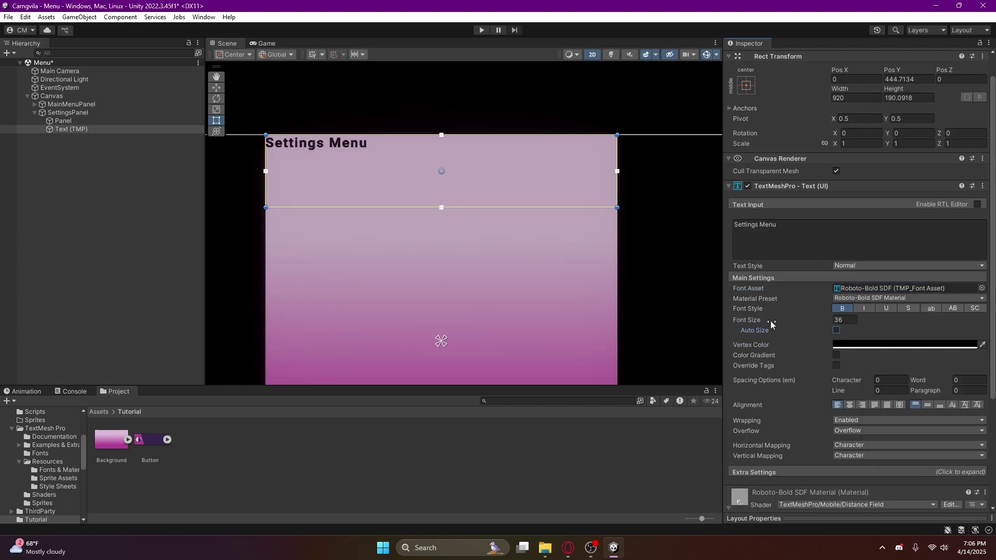
pyautogui.click(852, 320)
pyautogui.write('150')
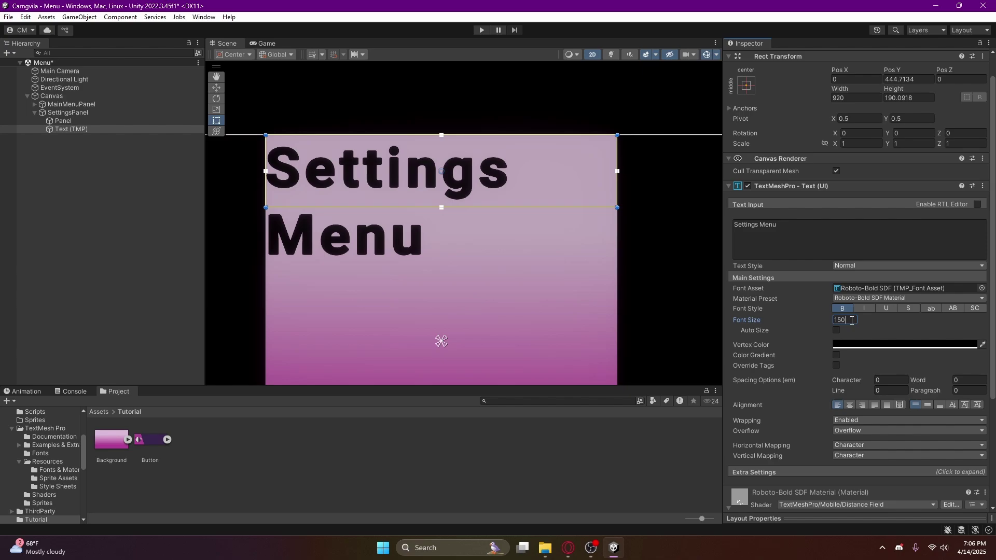
pyautogui.press('BackSpace')
pyautogui.press('BackSpace')
pyautogui.write('00')
pyautogui.press('BackSpace')
pyautogui.press('BackSpace')
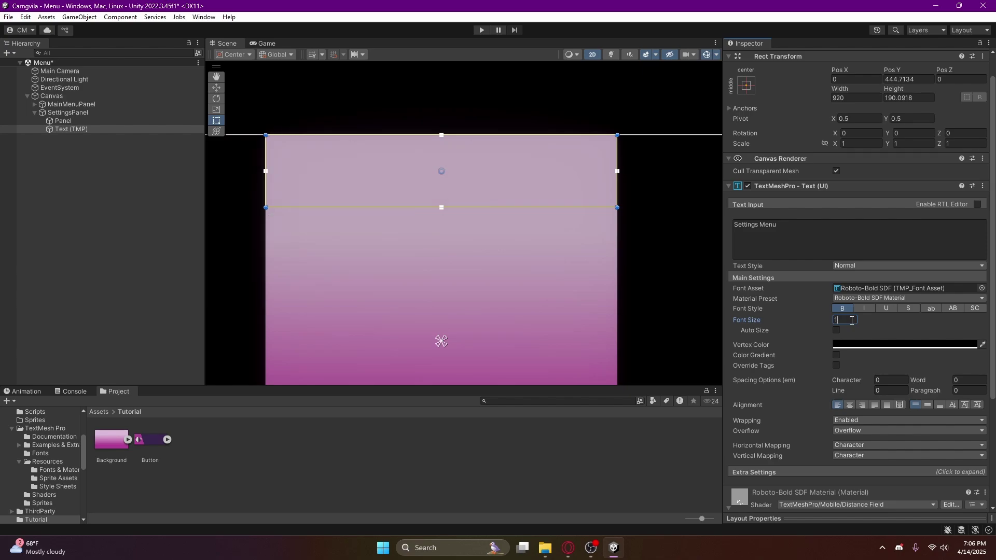
pyautogui.write('20')
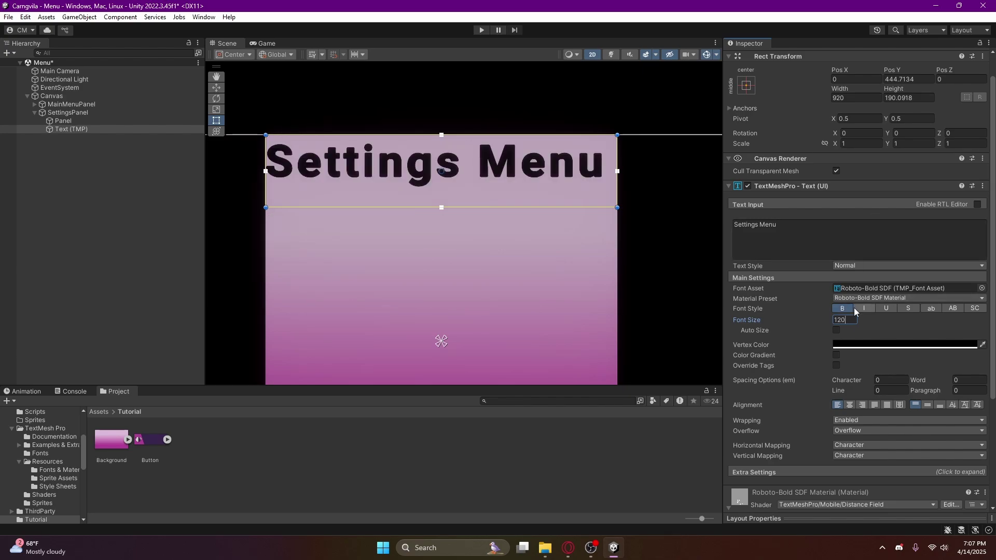
# Center the "Settings Menu" text horizontally and vertically in its box and check it in the Game view.
pyautogui.click(849, 405)
pyautogui.click(926, 406)
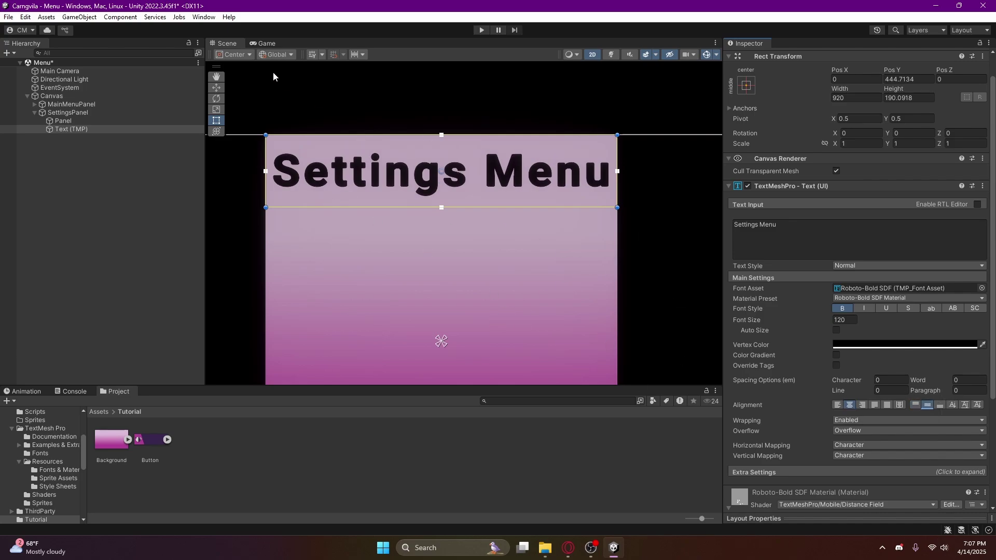
pyautogui.click(267, 43)
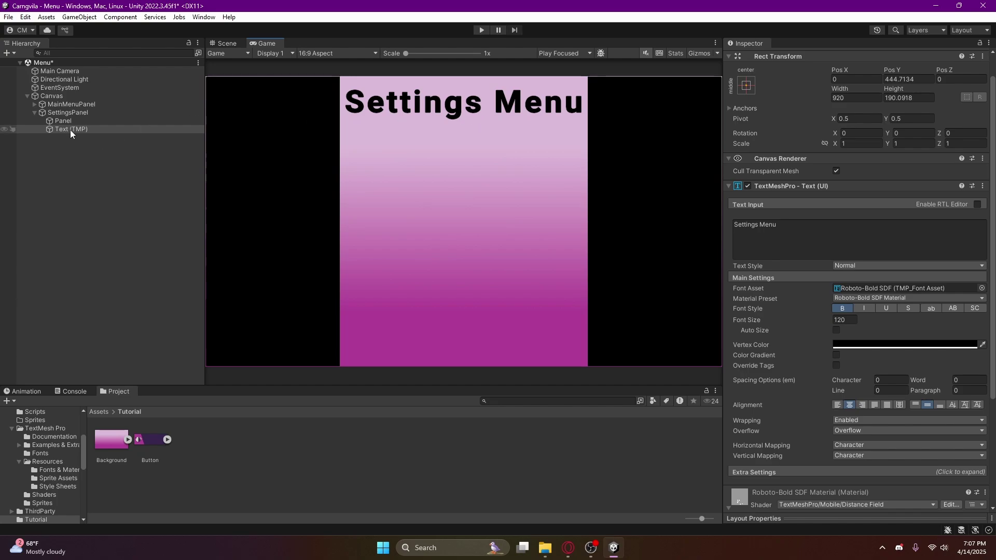
# Rename the settings text object as Title-Settings.
pyautogui.scroll(2, 794, 103)
pyautogui.click(798, 58)
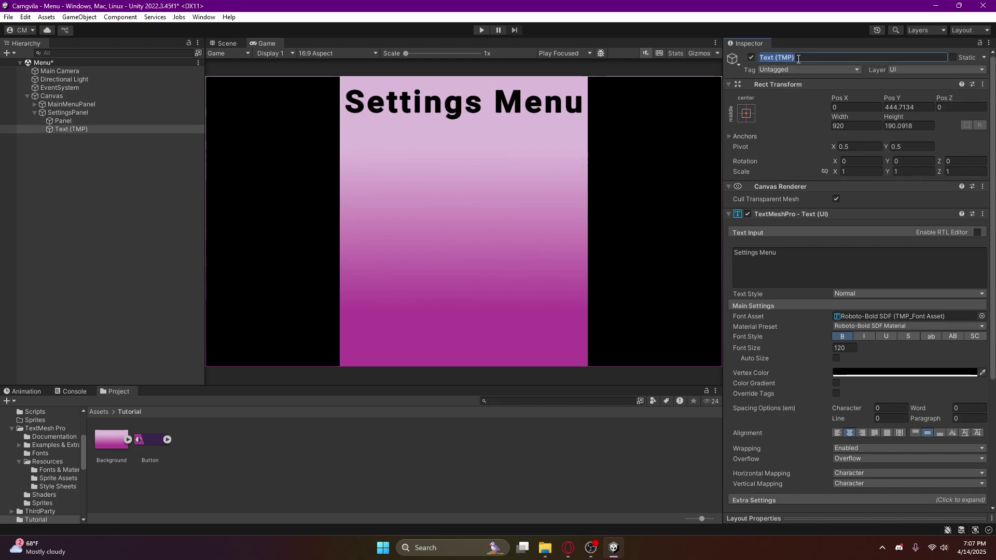
pyautogui.write('Title-')
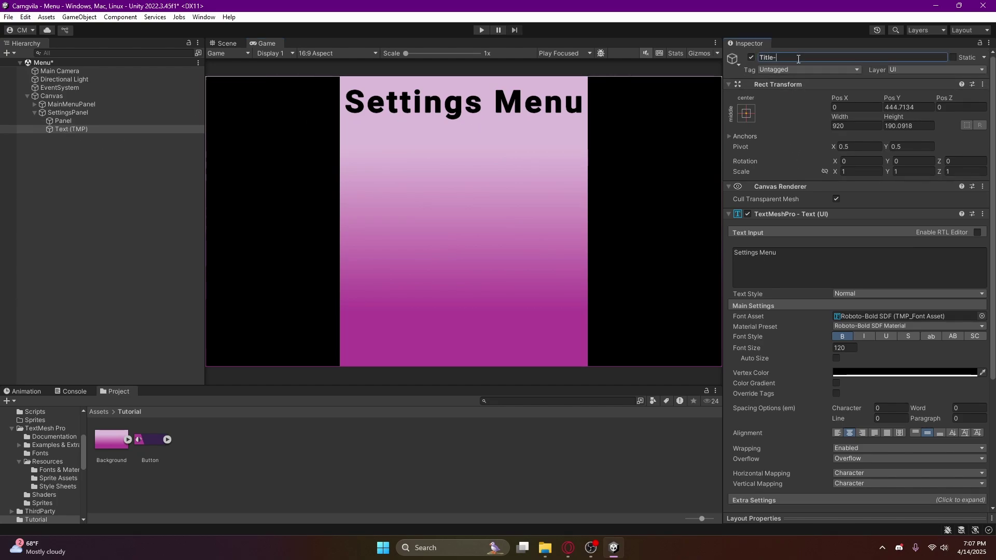
pyautogui.write('Settings')
pyautogui.press('Return')
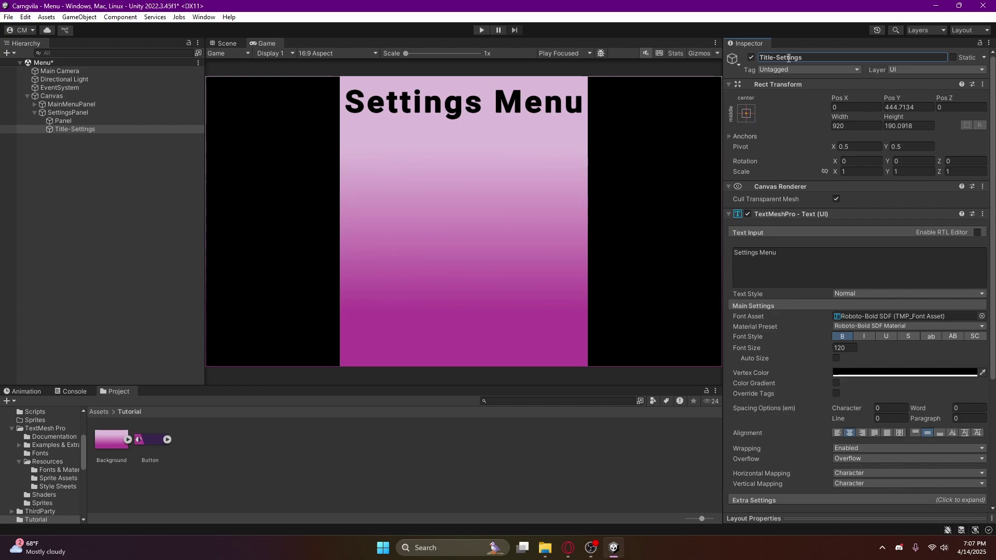
# Add a TextMeshPro button named Exit as a child of SettingsPanel.
pyautogui.click(64, 138)
pyautogui.rightClick(72, 112)
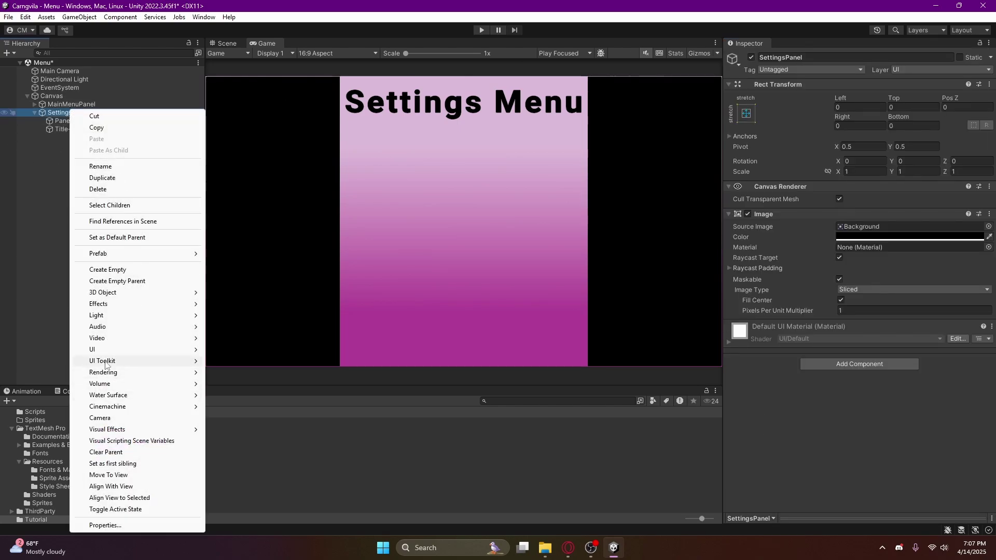
pyautogui.moveTo(135, 349)
pyautogui.click(243, 445)
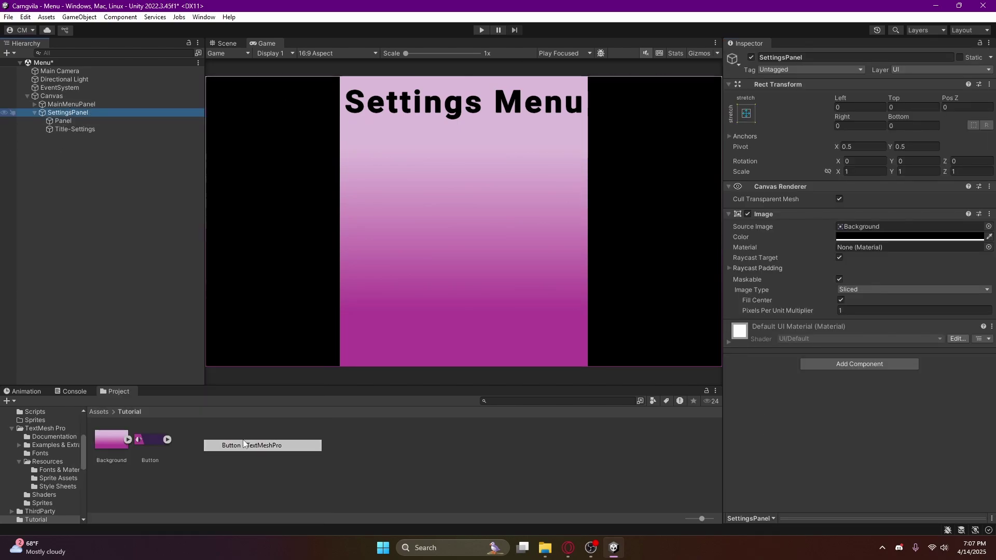
pyautogui.write('Exit')
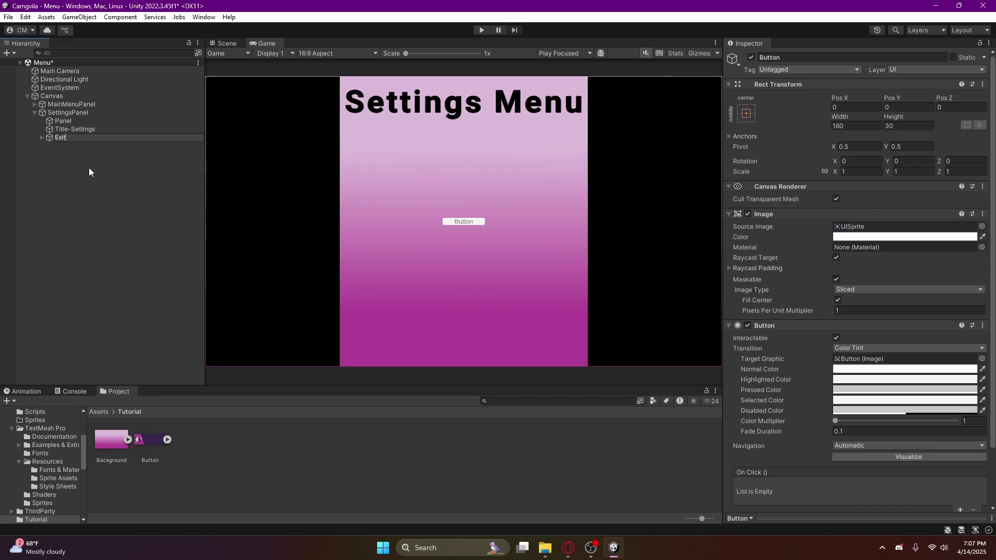
pyautogui.press('Return')
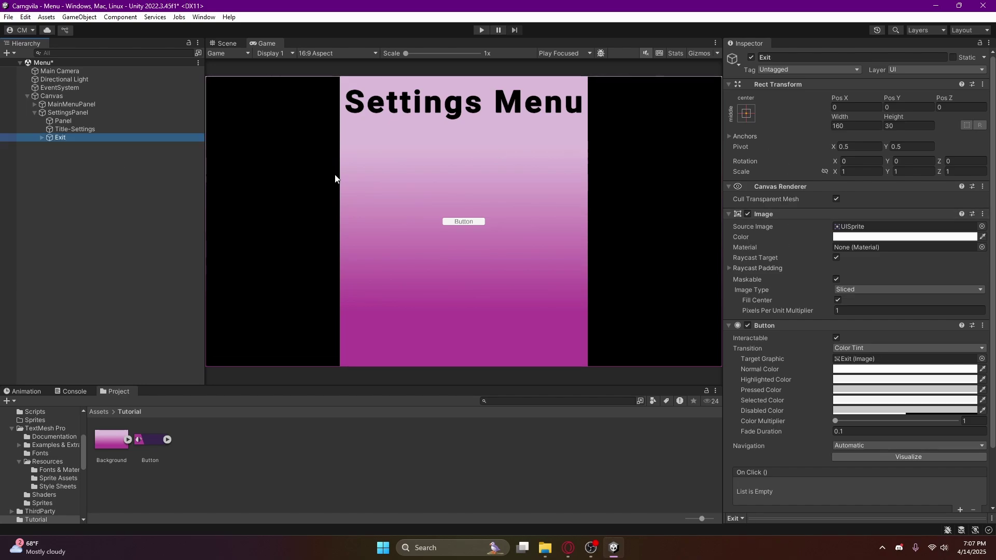
# Replace the plain Exit button in SettingsPanel with a copy of MainMenuPanel's StartButton.
pyautogui.click(35, 105)
pyautogui.click(60, 122)
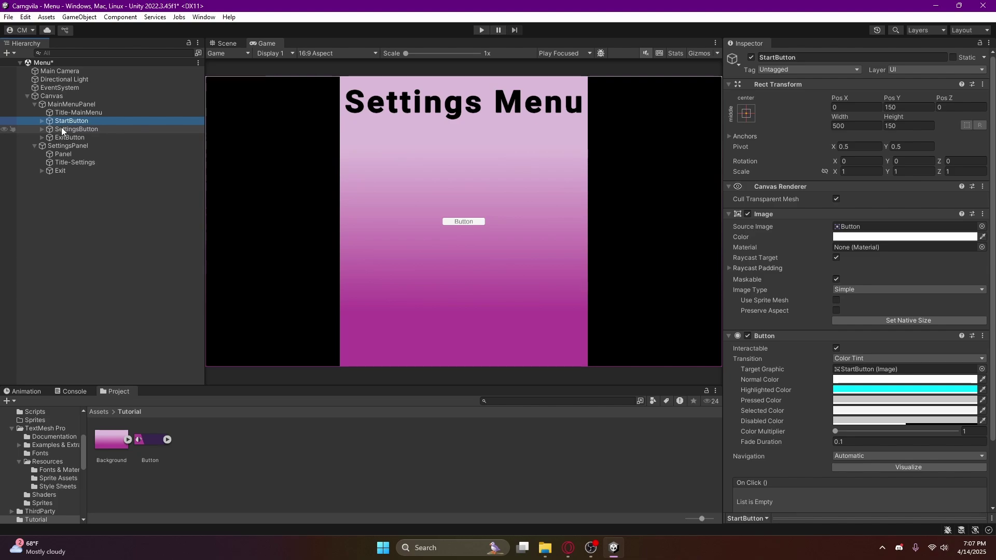
pyautogui.click(60, 145)
pyautogui.hotkey('ctrl', 'v')
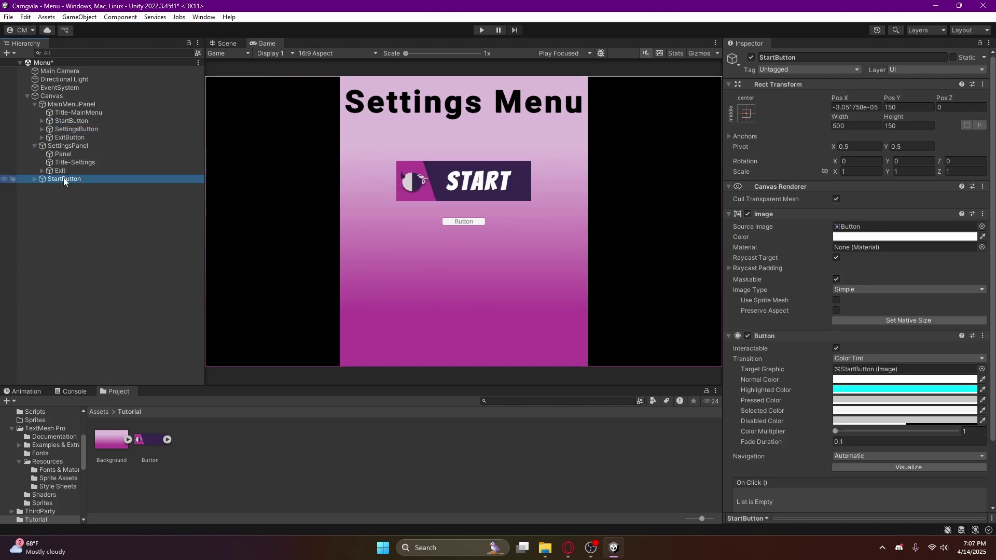
pyautogui.moveTo(64, 178); pyautogui.dragTo(64, 146)
pyautogui.click(55, 171)
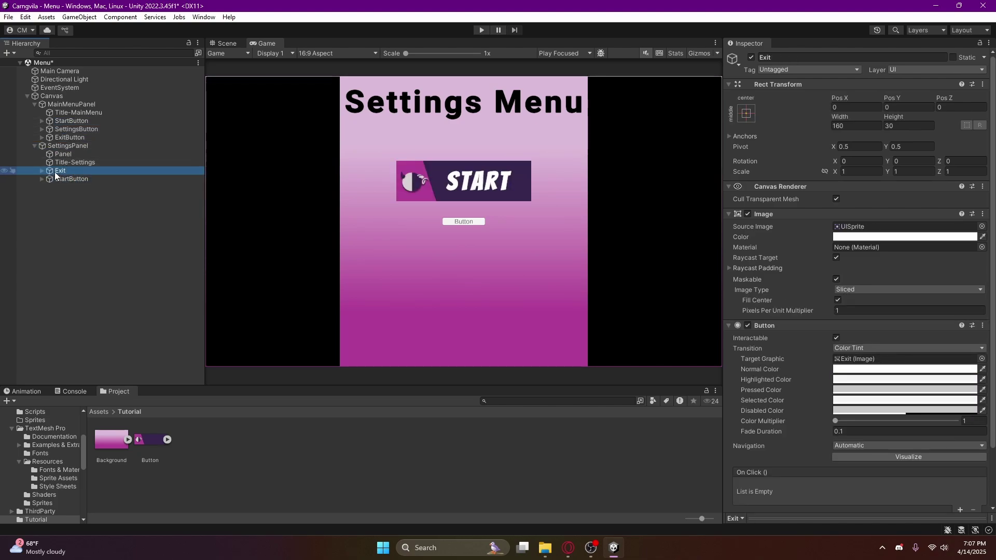
pyautogui.press('Delete')
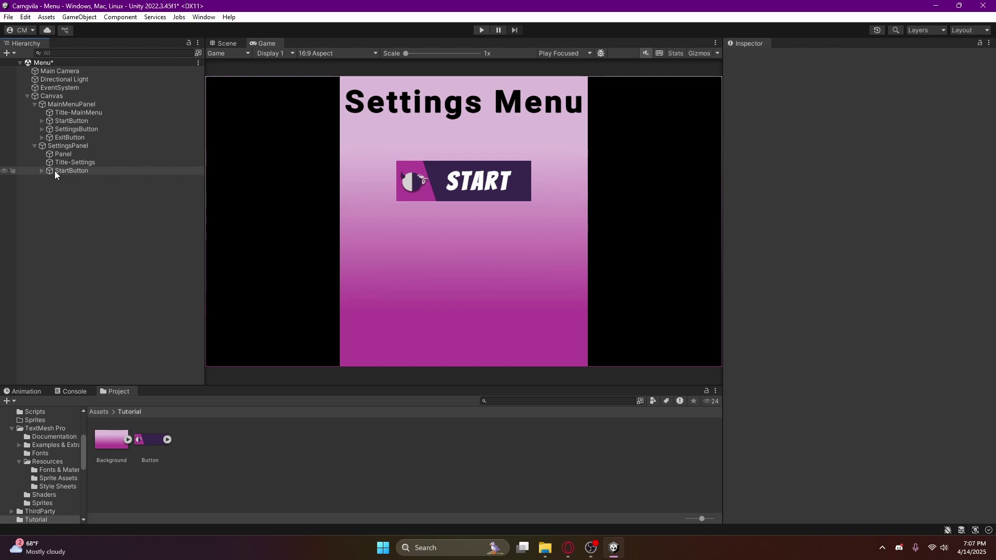
# Copy MainMenuPanel's ExitButton into SettingsPanel and delete the StartButton copy there.
pyautogui.click(54, 170)
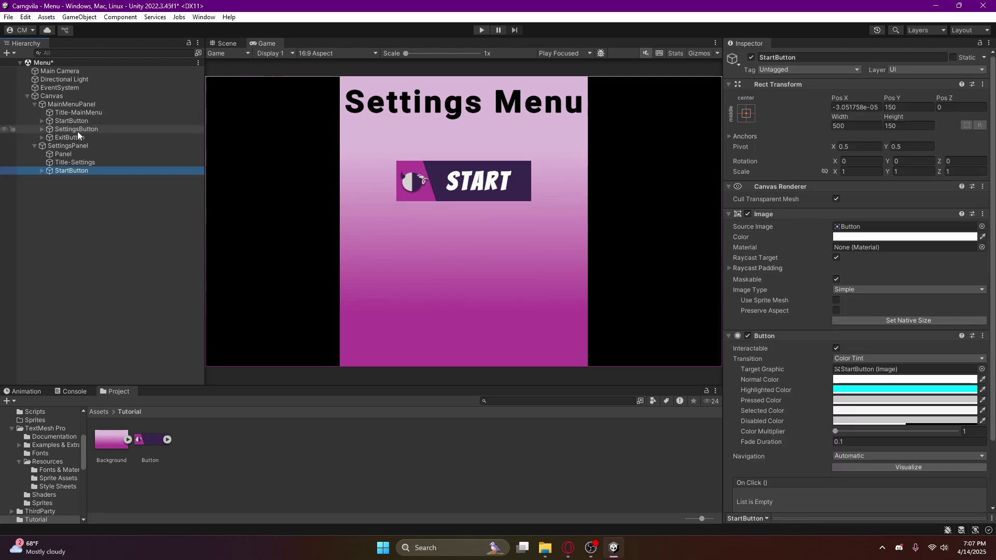
pyautogui.moveTo(75, 136); pyautogui.dragTo(70, 173)
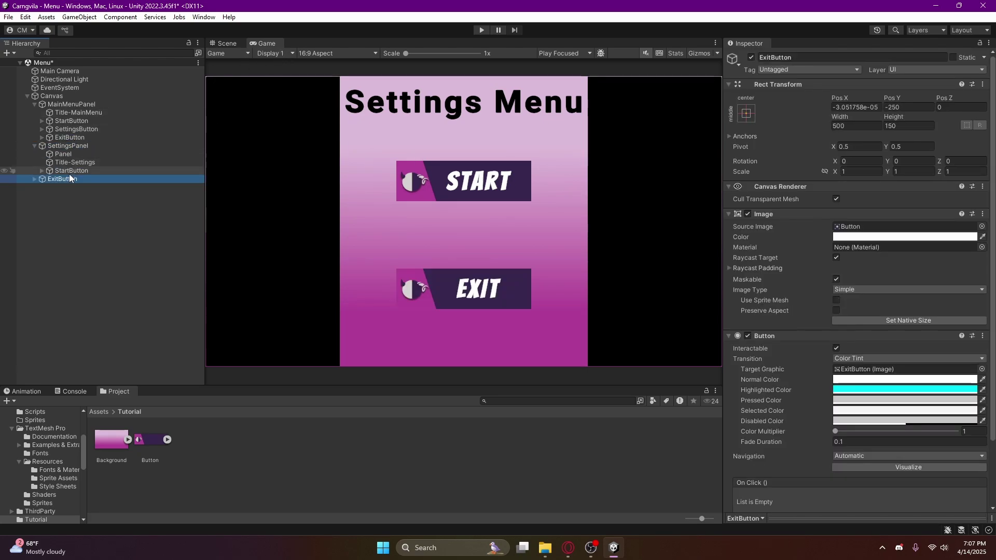
pyautogui.click(67, 171)
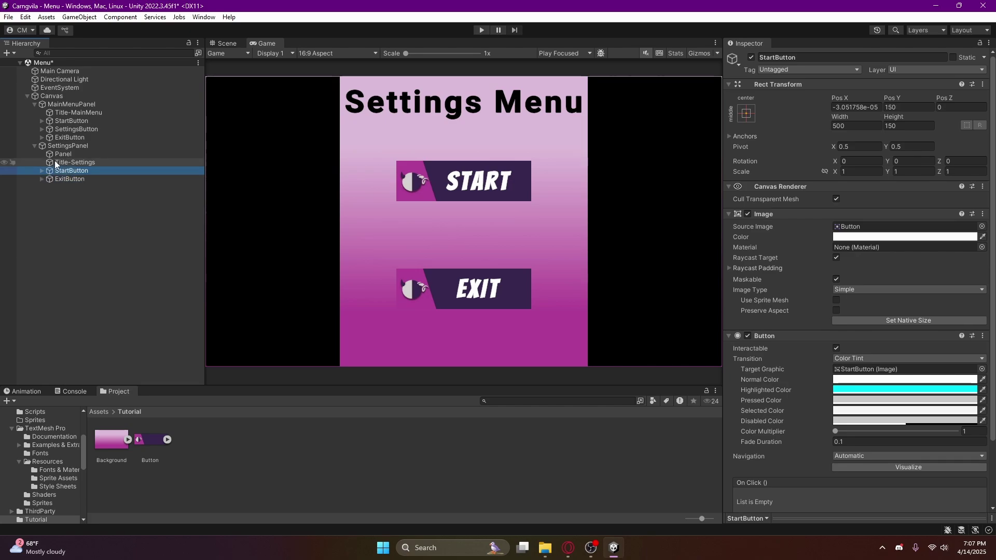
pyautogui.press('Delete')
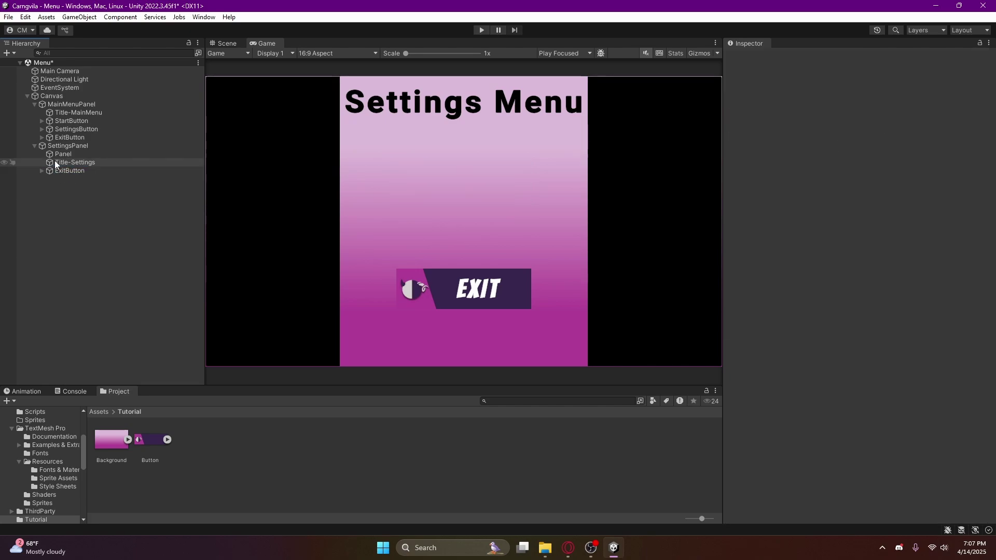
# Move SettingsPanel's ExitButton straight down near the panel's lower edge, to about Pos Y -404.
pyautogui.click(225, 43)
pyautogui.scroll(-1, 484, 302)
pyautogui.scroll(-2, 485, 302)
pyautogui.press('w')
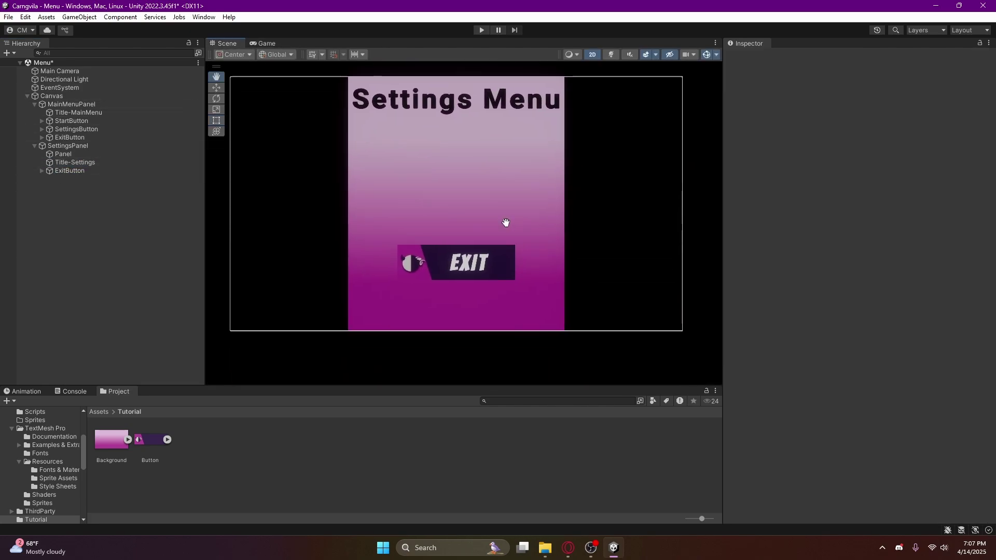
pyautogui.click(77, 171)
pyautogui.moveTo(455, 232); pyautogui.dragTo(451, 269)
pyautogui.click(267, 44)
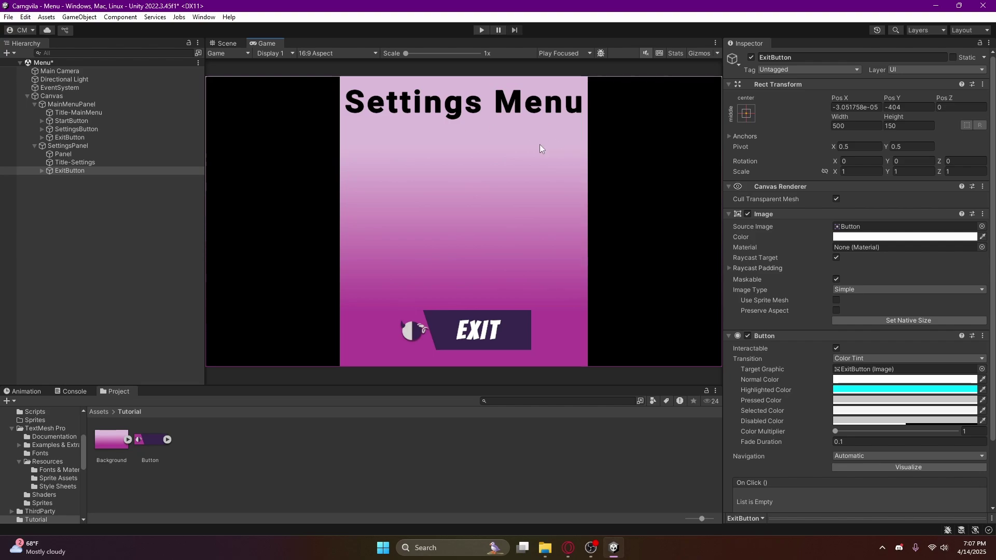
# Deactivate the MainMenuPanel object.
pyautogui.click(42, 171)
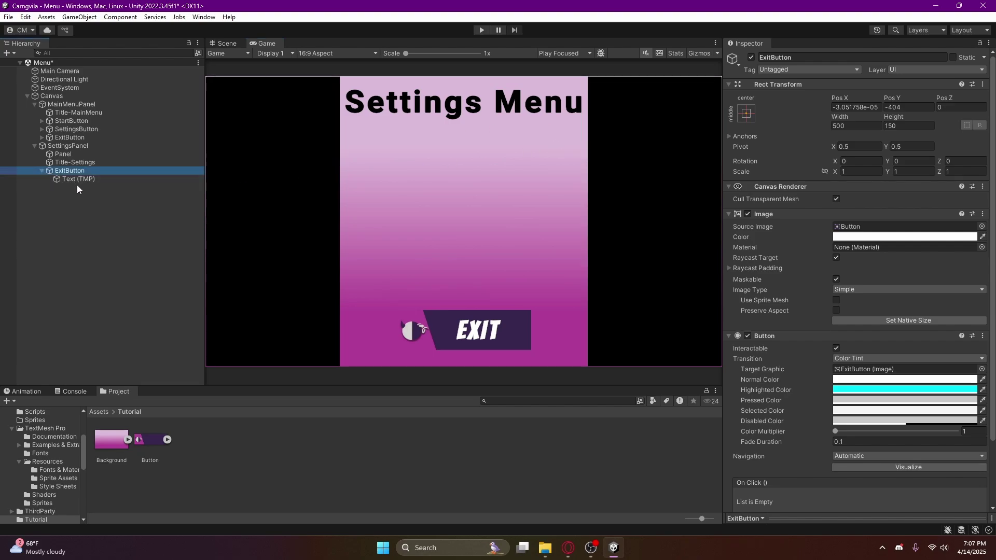
pyautogui.click(41, 171)
pyautogui.scroll(-3, 839, 374)
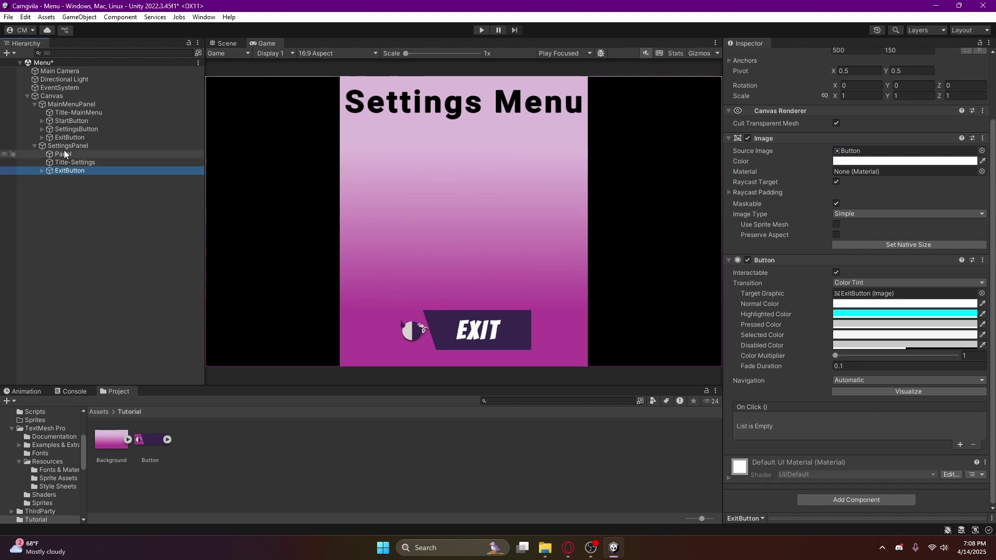
pyautogui.click(59, 103)
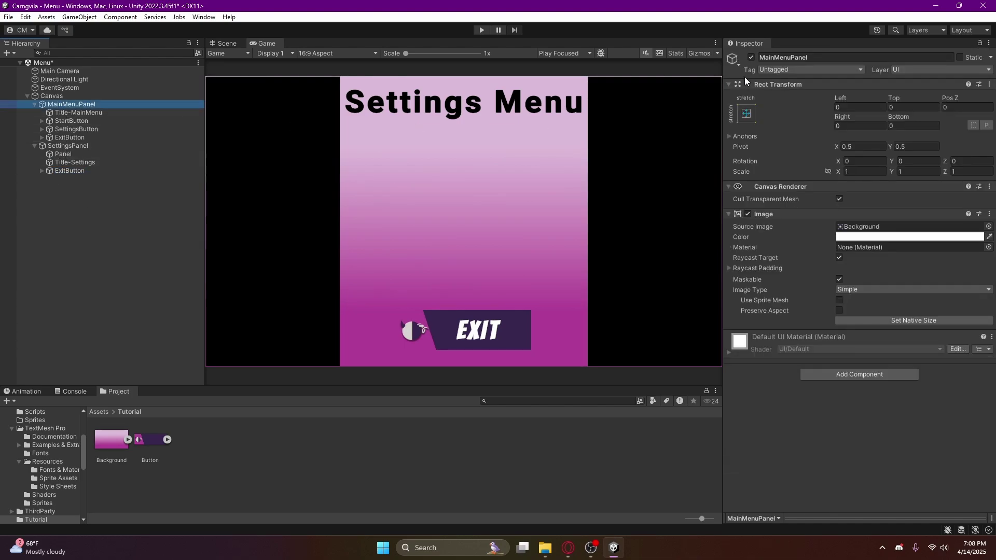
pyautogui.click(751, 57)
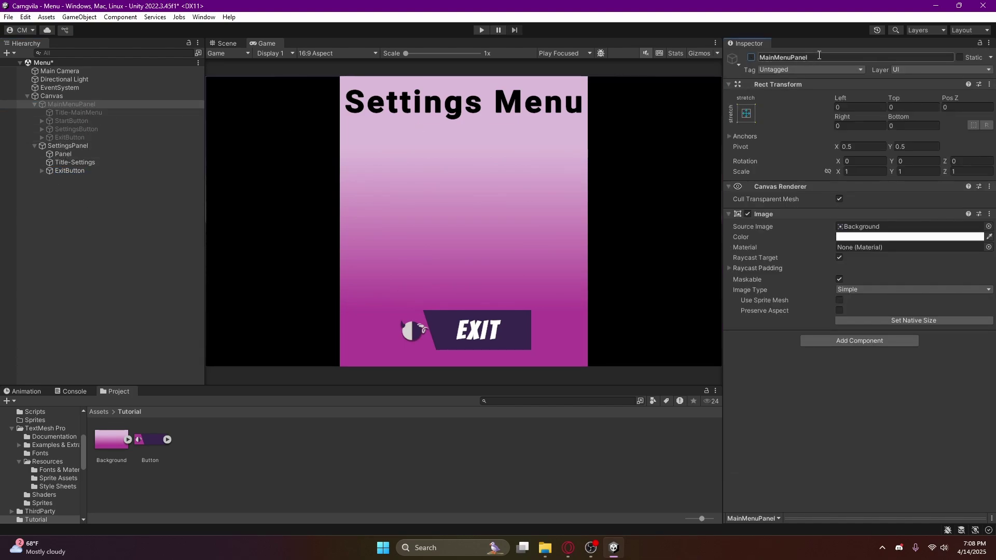
# Add two On Click entries to the Button component of SettingsPanel's ExitButton.
pyautogui.click(65, 172)
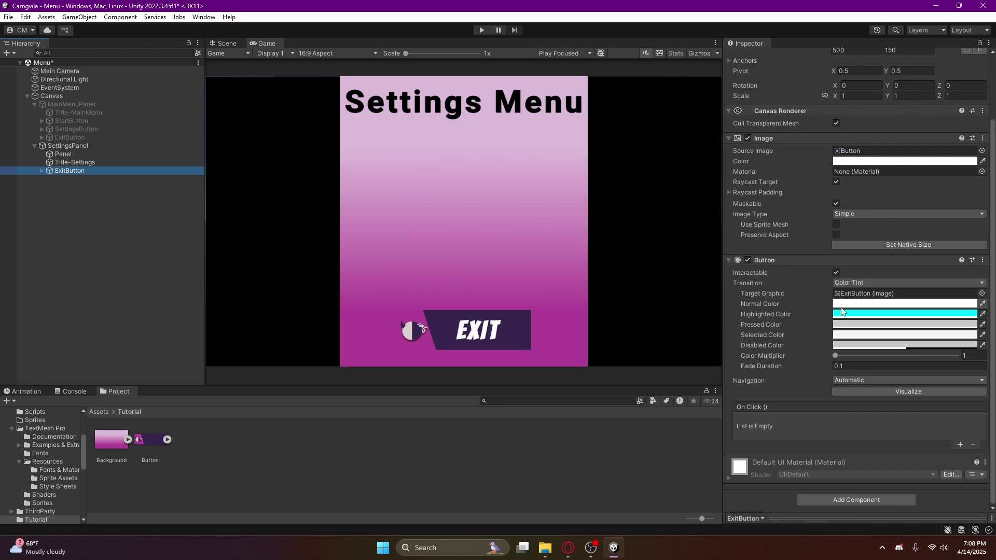
pyautogui.click(856, 283)
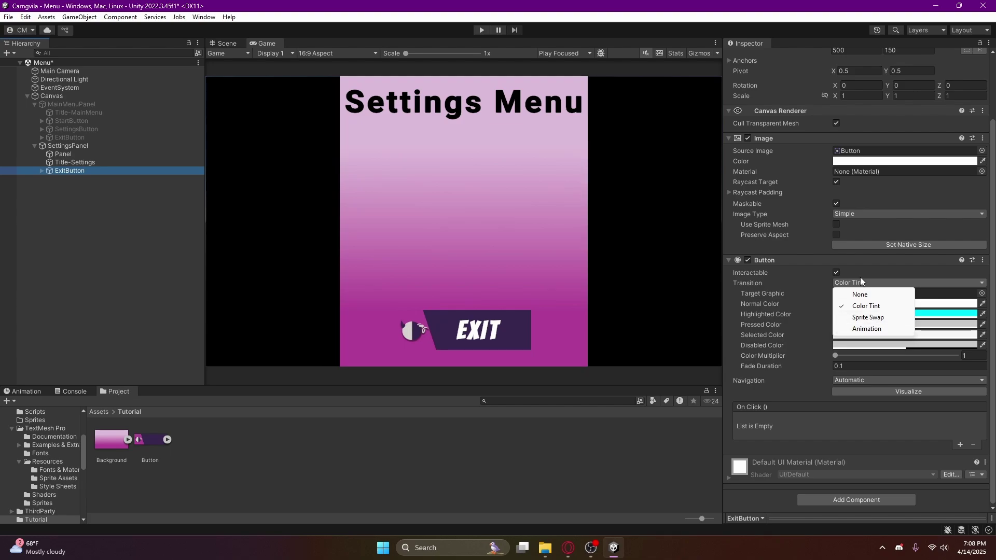
pyautogui.click(779, 407)
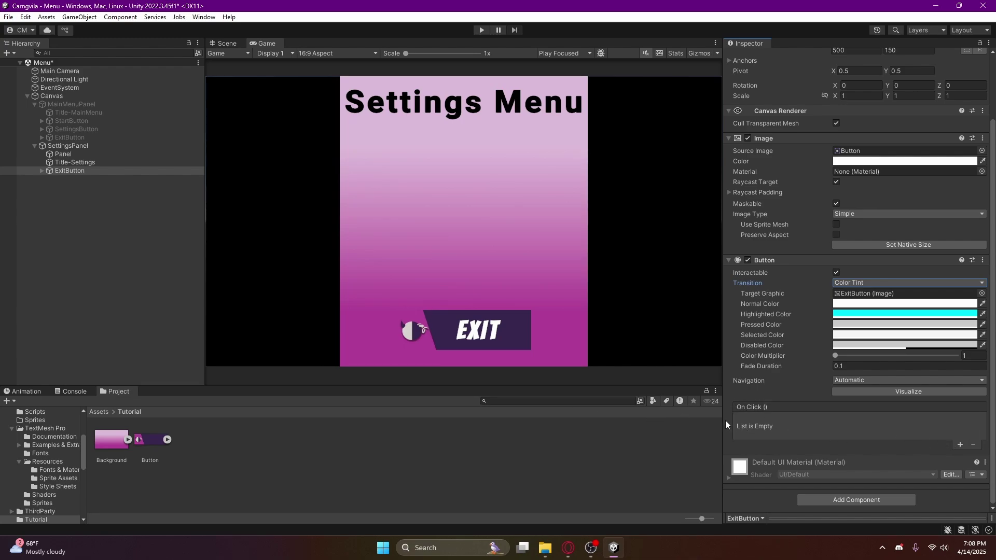
pyautogui.click(960, 444)
pyautogui.click(960, 444)
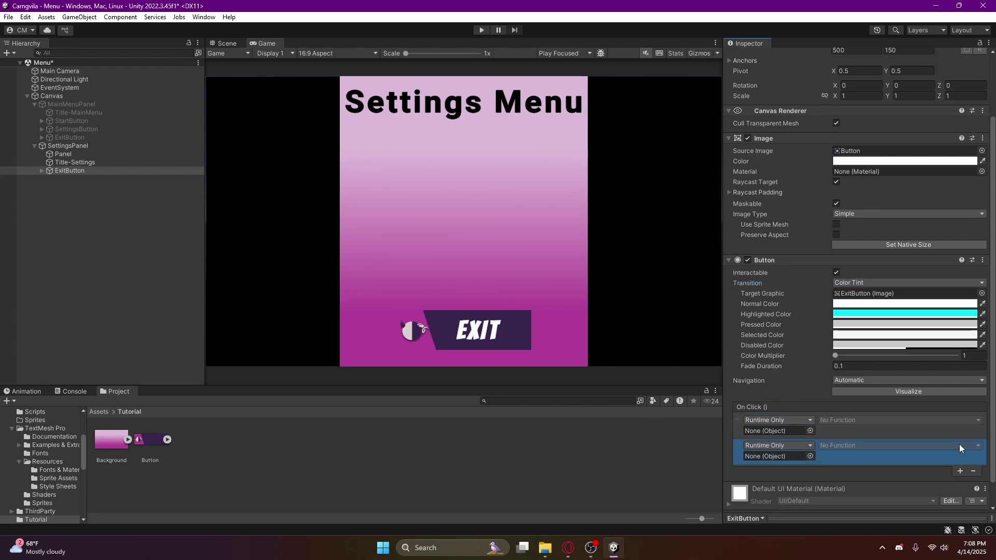
# Assign MainMenuPanel to the settings ExitButton's first On Click entry and SettingsPanel to the second.
pyautogui.click(828, 432)
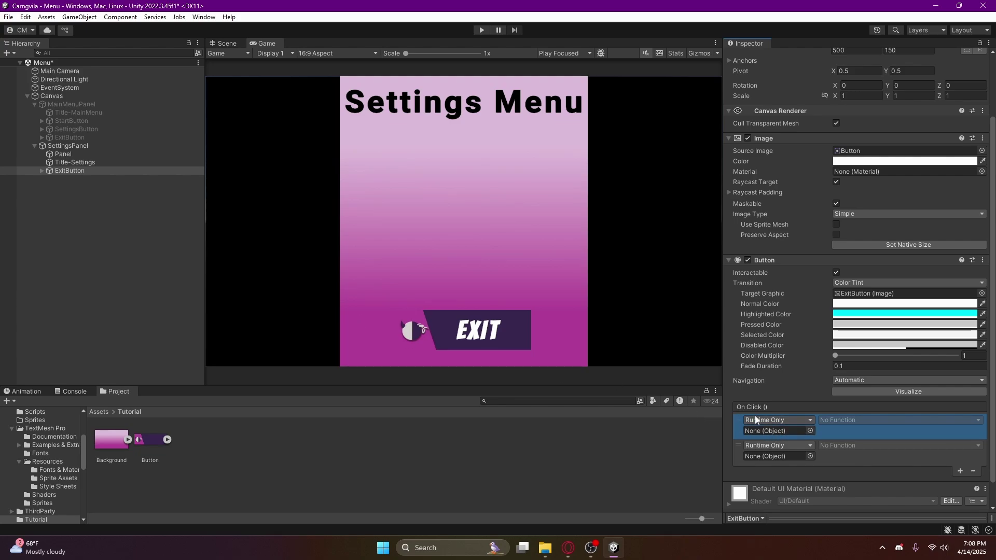
pyautogui.click(58, 105)
pyautogui.moveTo(57, 105); pyautogui.dragTo(791, 432)
pyautogui.moveTo(62, 146); pyautogui.dragTo(778, 456)
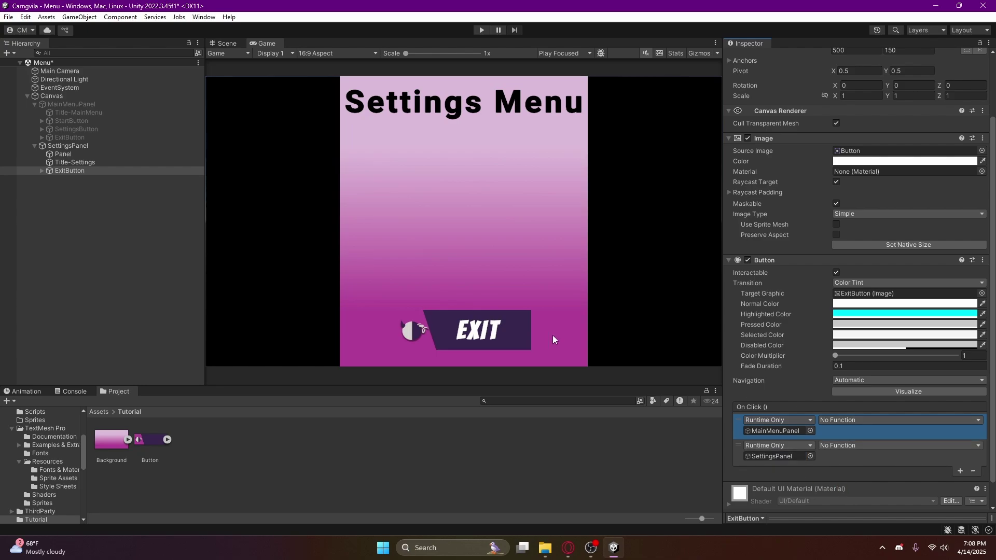
# Set both On Click entries of the settings ExitButton to GameObject.SetActive, enabled for MainMenuPanel and disabled for SettingsPanel.
pyautogui.click(860, 420)
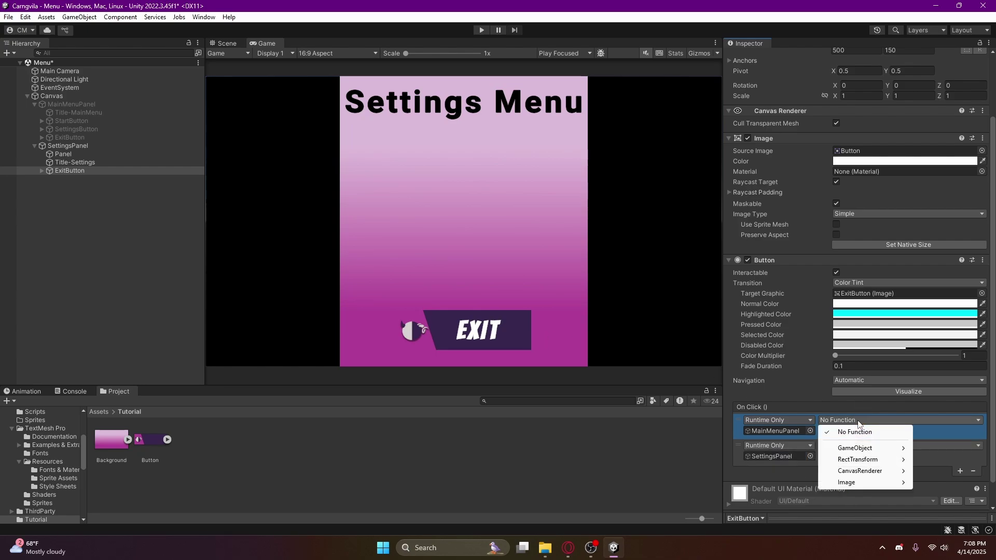
pyautogui.moveTo(855, 448)
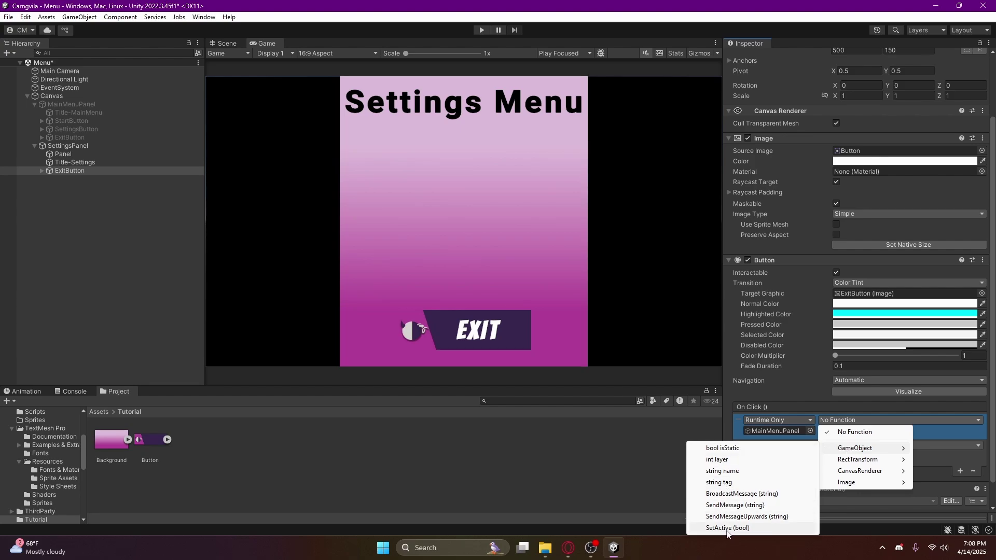
pyautogui.click(749, 529)
pyautogui.click(838, 447)
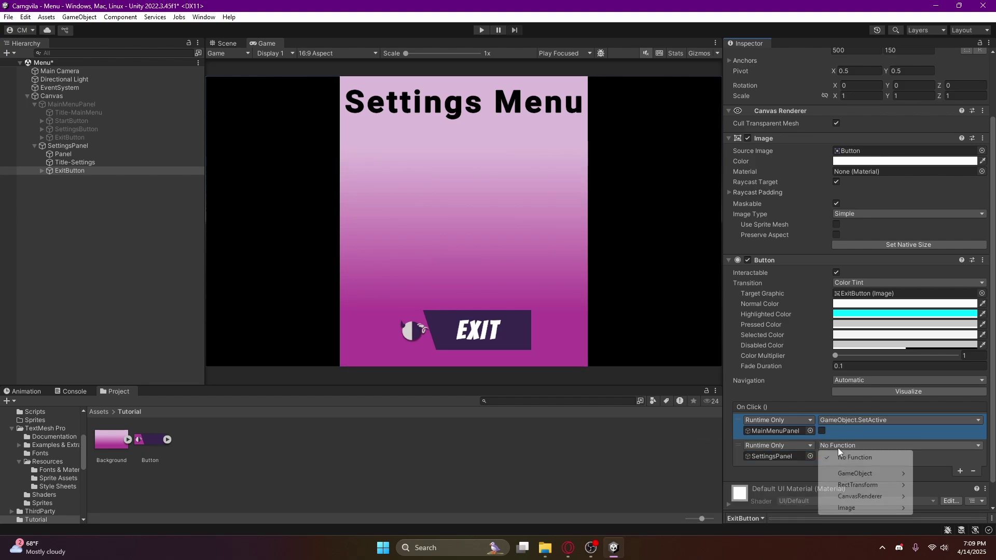
pyautogui.moveTo(848, 473)
pyautogui.click(765, 471)
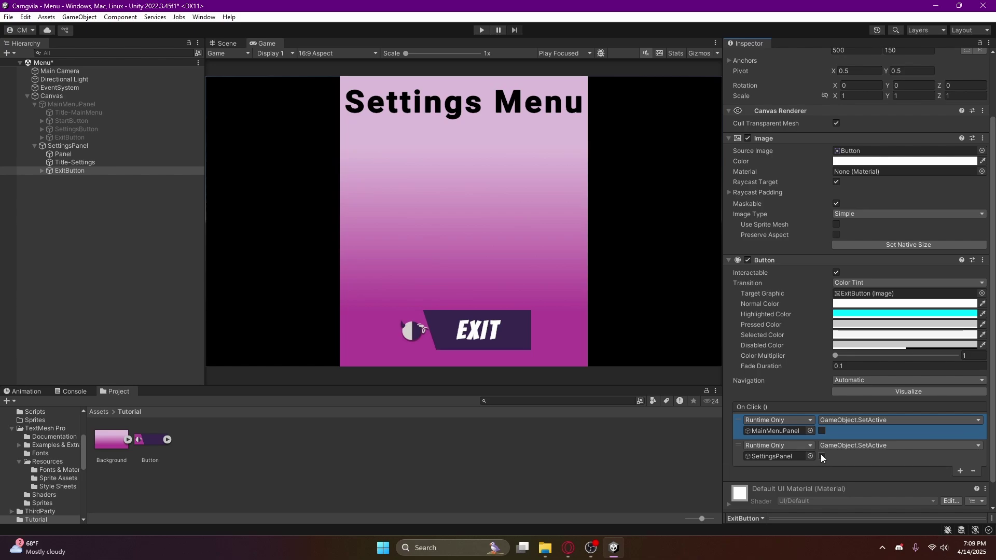
pyautogui.click(821, 431)
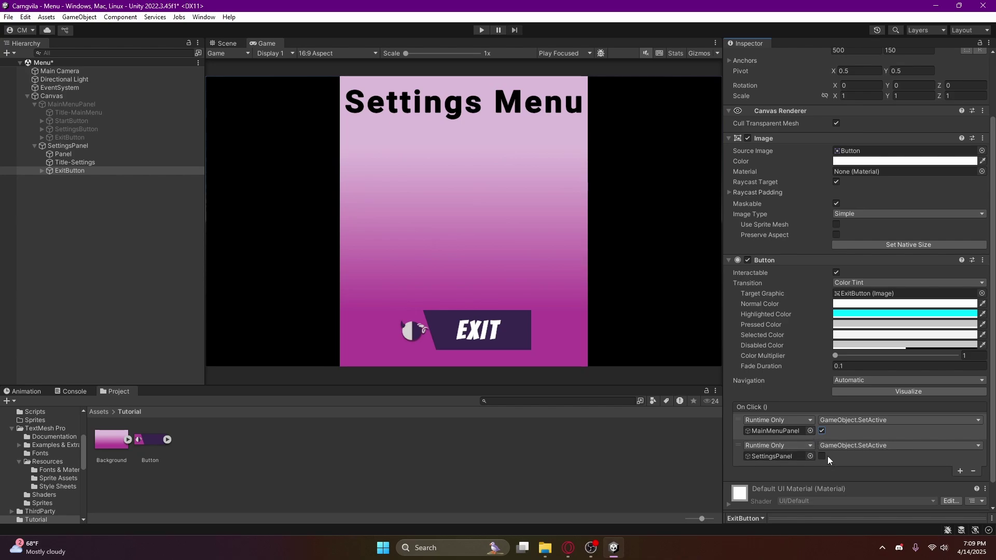
# Run the scene, test the settings menu's Exit button, and stop play mode.
pyautogui.click(59, 147)
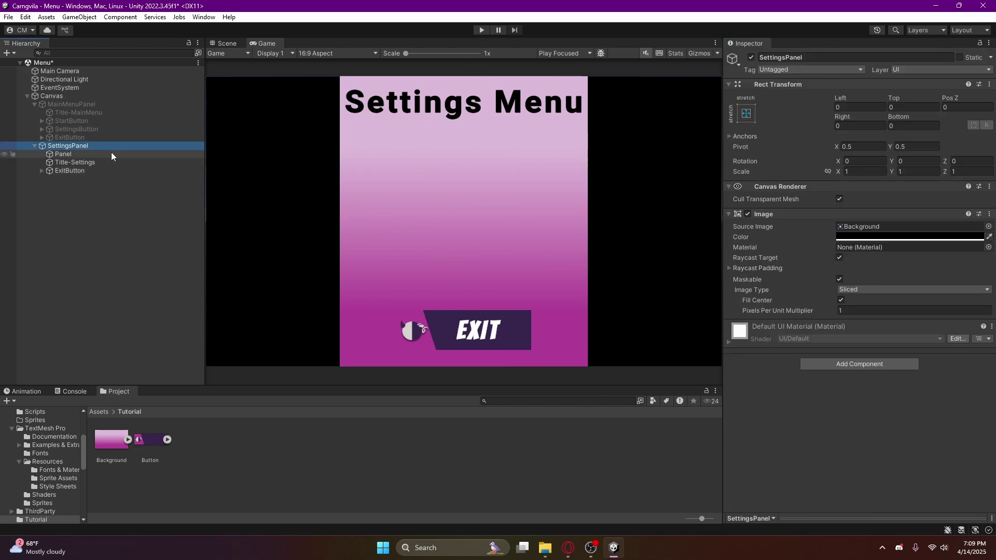
pyautogui.click(751, 57)
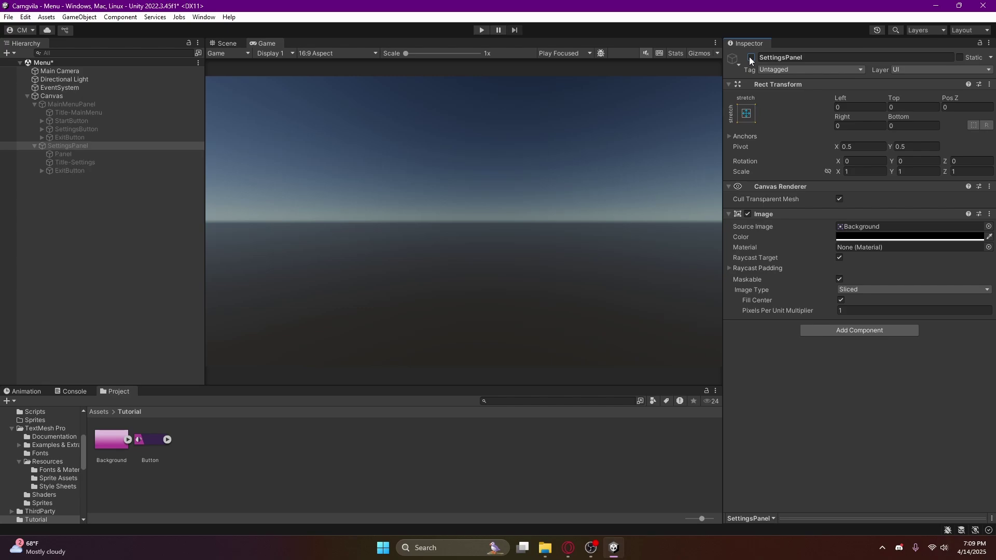
pyautogui.click(751, 57)
pyautogui.click(481, 30)
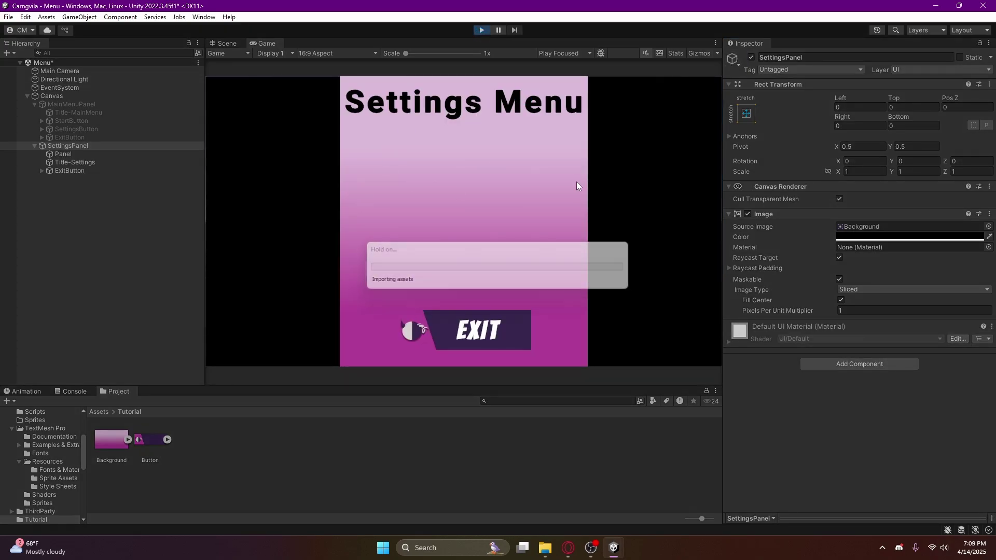
pyautogui.click(475, 332)
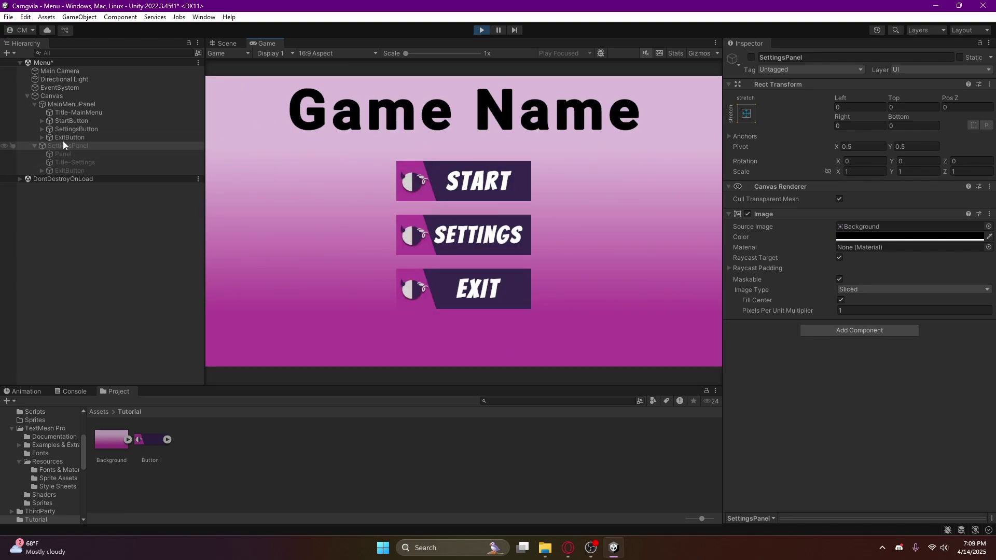
pyautogui.click(481, 31)
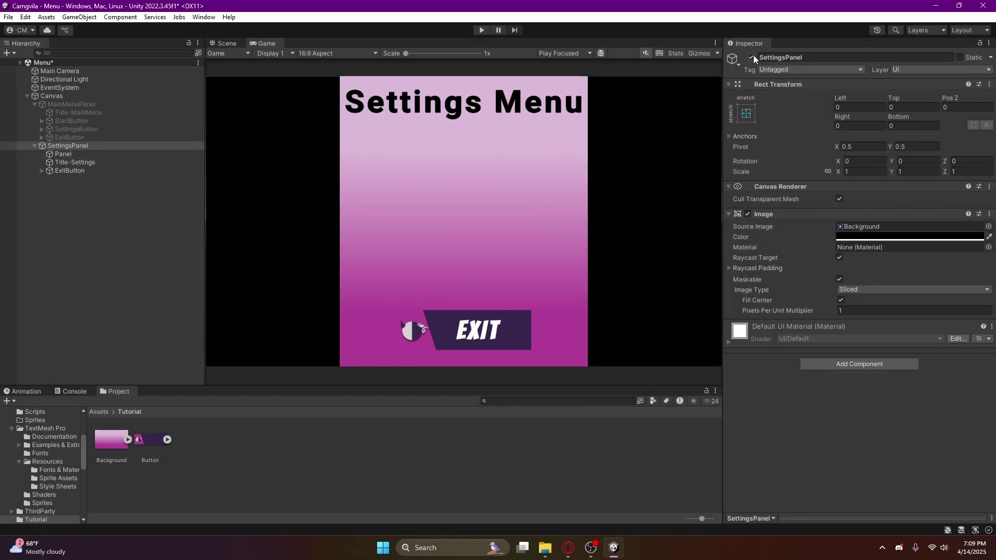
# Deactivate SettingsPanel and reactivate MainMenuPanel.
pyautogui.click(752, 57)
pyautogui.click(73, 103)
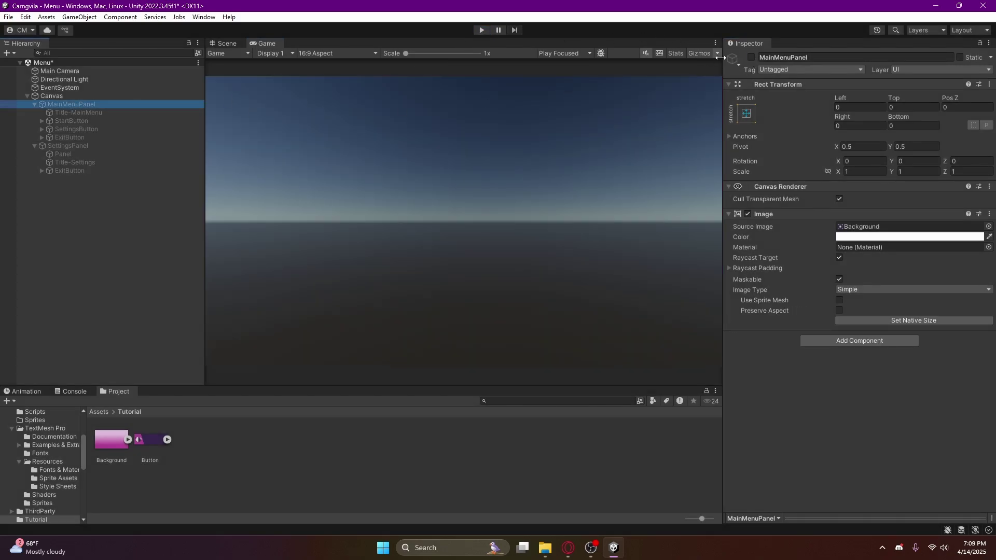
pyautogui.click(751, 57)
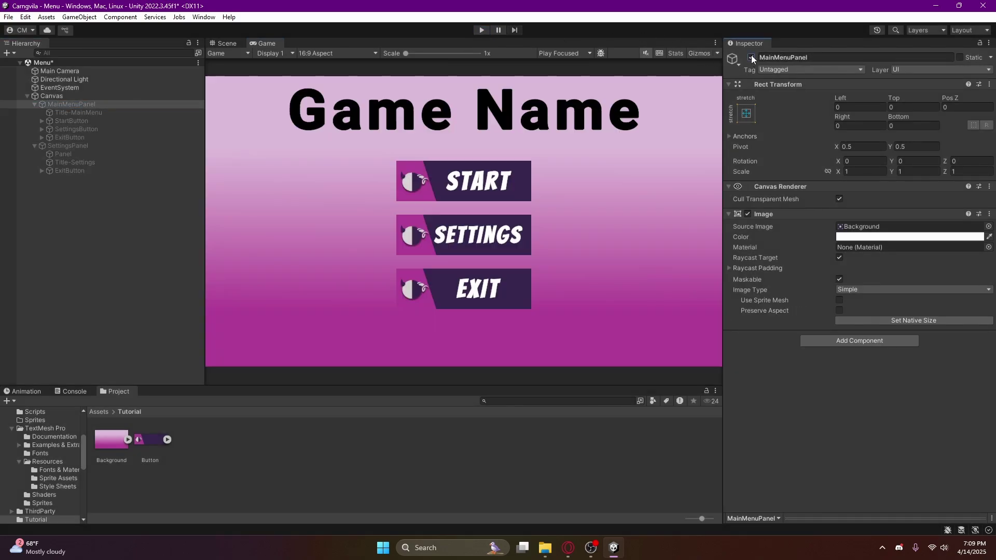
# Add two On Click entries to the Button component of MainMenuPanel's SettingsButton.
pyautogui.click(71, 128)
pyautogui.scroll(-3, 875, 355)
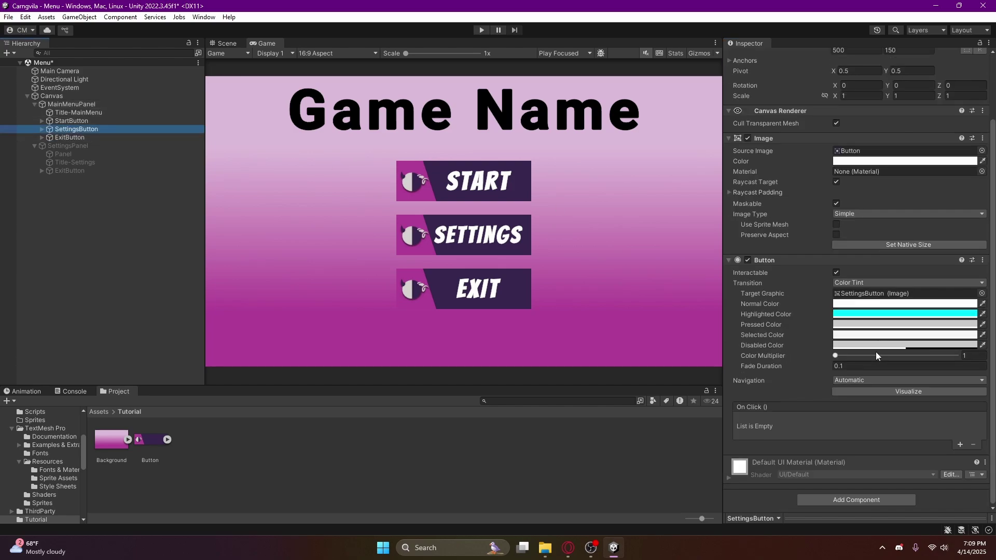
pyautogui.click(958, 447)
pyautogui.click(960, 446)
pyautogui.scroll(-1, 811, 444)
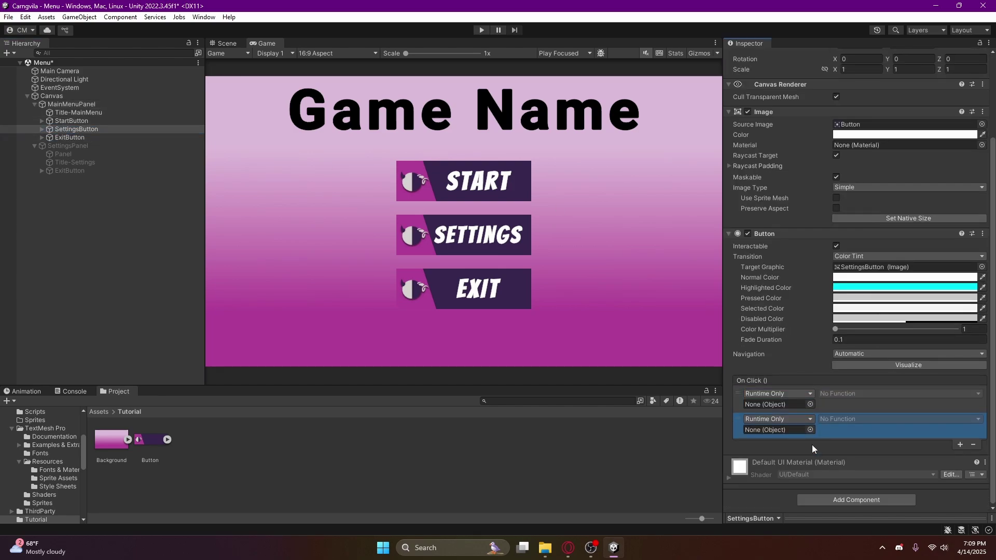
# Assign MainMenuPanel to SettingsButton's first On Click entry with GameObject.SetActive, leaving its value disabled.
pyautogui.click(856, 405)
pyautogui.moveTo(63, 105); pyautogui.dragTo(777, 404)
pyautogui.click(853, 395)
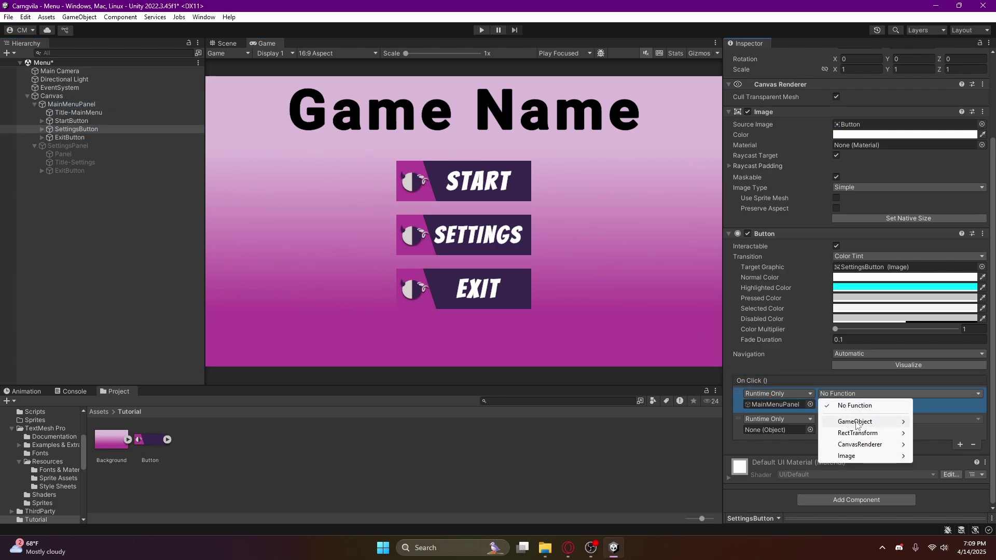
pyautogui.moveTo(857, 424)
pyautogui.click(741, 502)
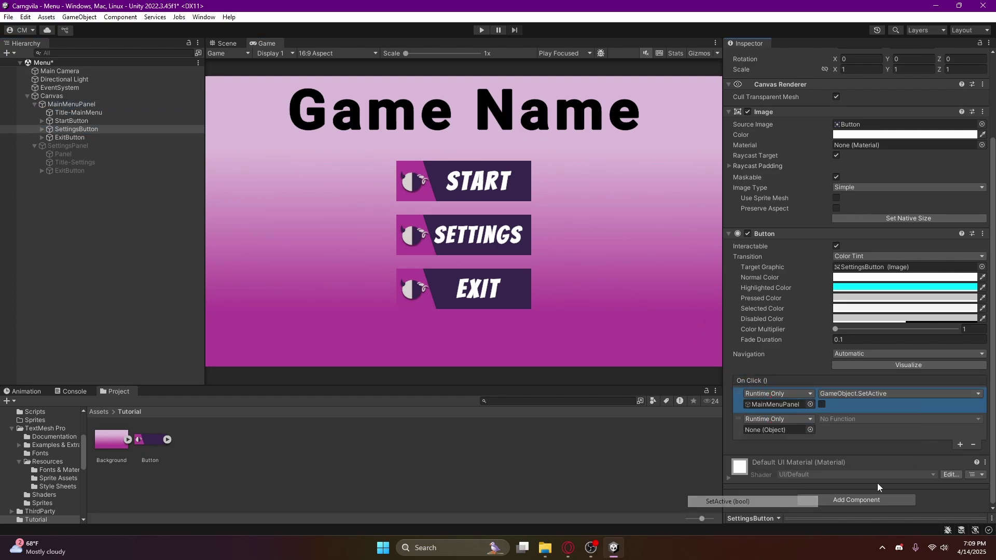
# Assign SettingsPanel to SettingsButton's second On Click entry and set it to GameObject.SetActive with its value enabled.
pyautogui.click(74, 146)
pyautogui.moveTo(74, 147); pyautogui.dragTo(776, 430)
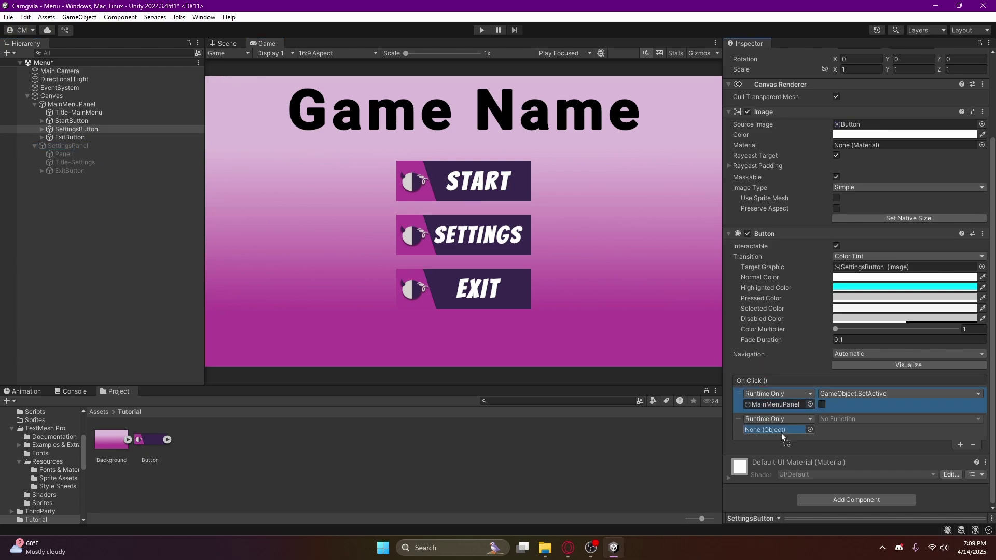
pyautogui.click(850, 419)
pyautogui.moveTo(851, 448)
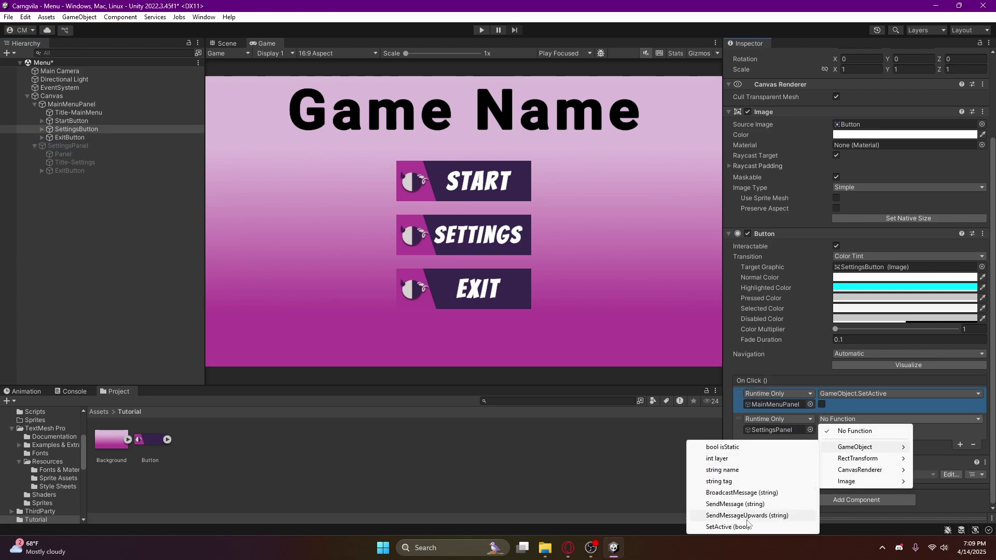
pyautogui.click(728, 527)
pyautogui.click(822, 430)
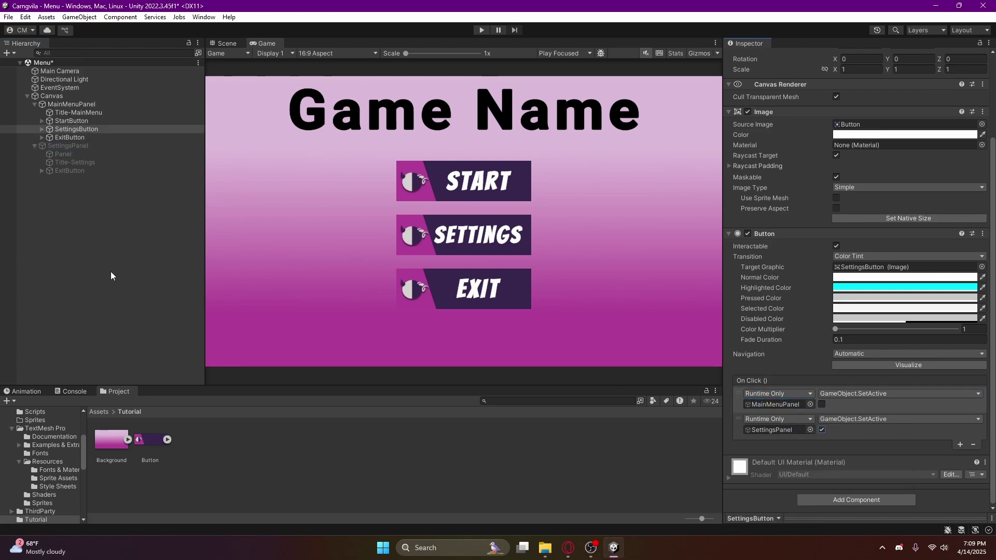
# Run the scene and test the main menu's Settings button.
pyautogui.click(120, 196)
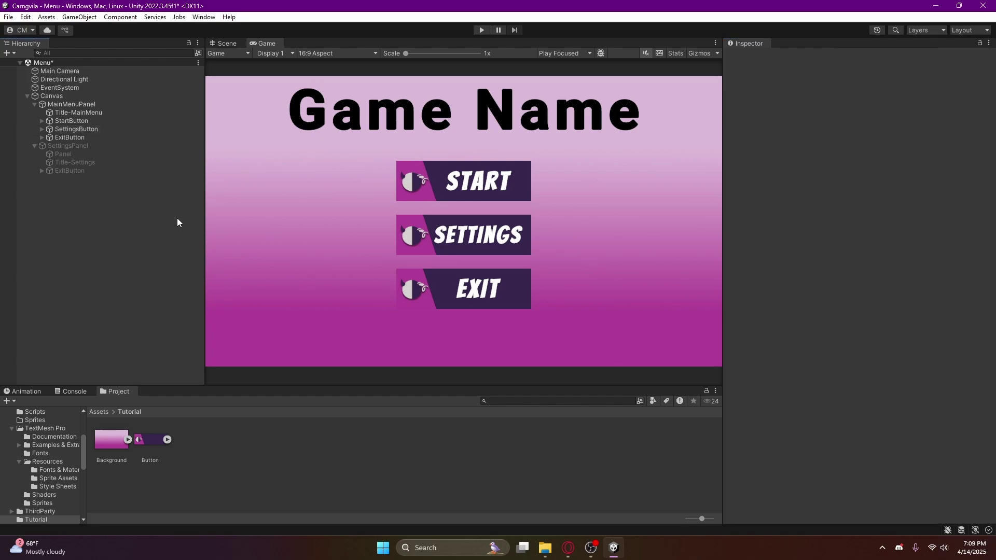
pyautogui.click(92, 130)
pyautogui.click(64, 104)
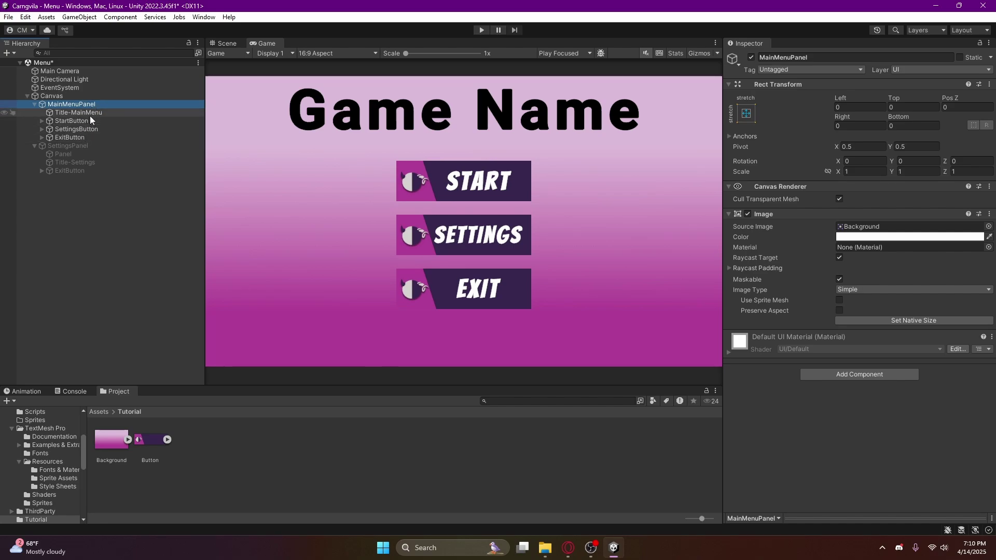
pyautogui.click(482, 30)
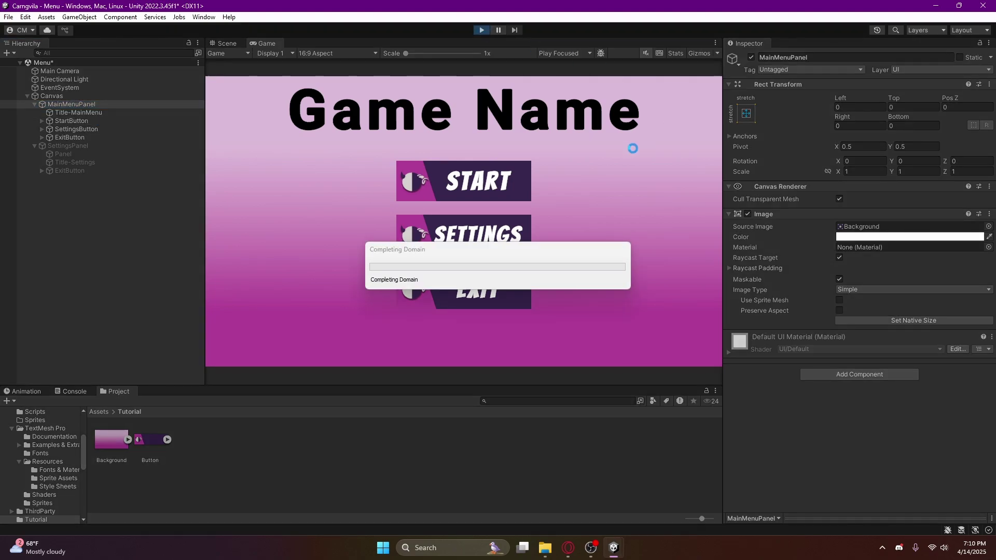
pyautogui.click(492, 226)
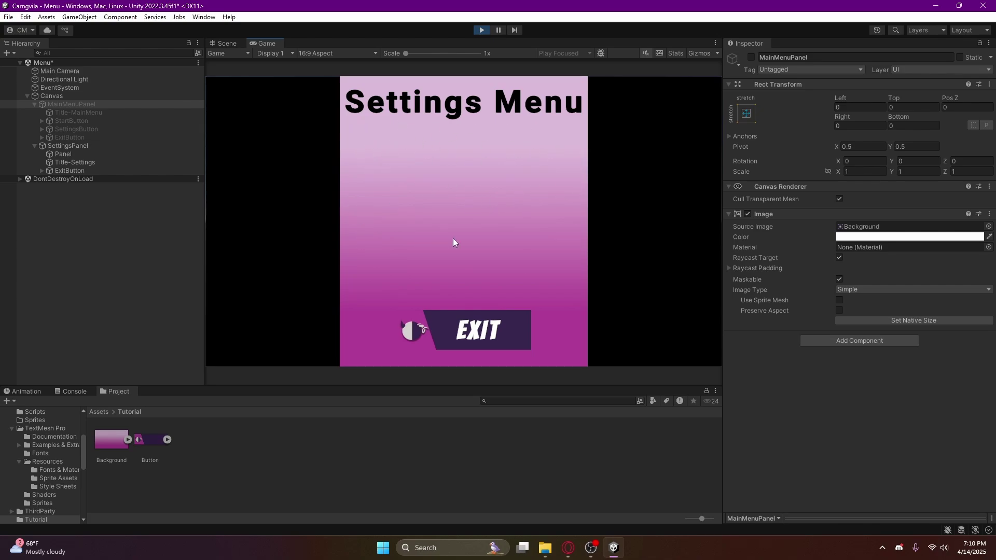
# Test the settings panel's Exit button in the running scene, stop the scene and collapse SettingsPanel in the hierarchy.
pyautogui.click(470, 328)
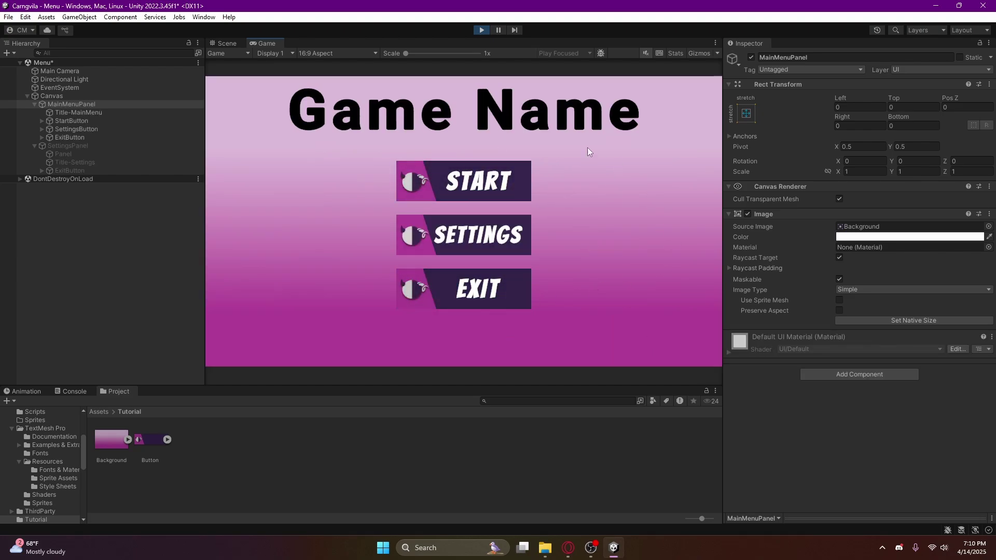
pyautogui.click(481, 30)
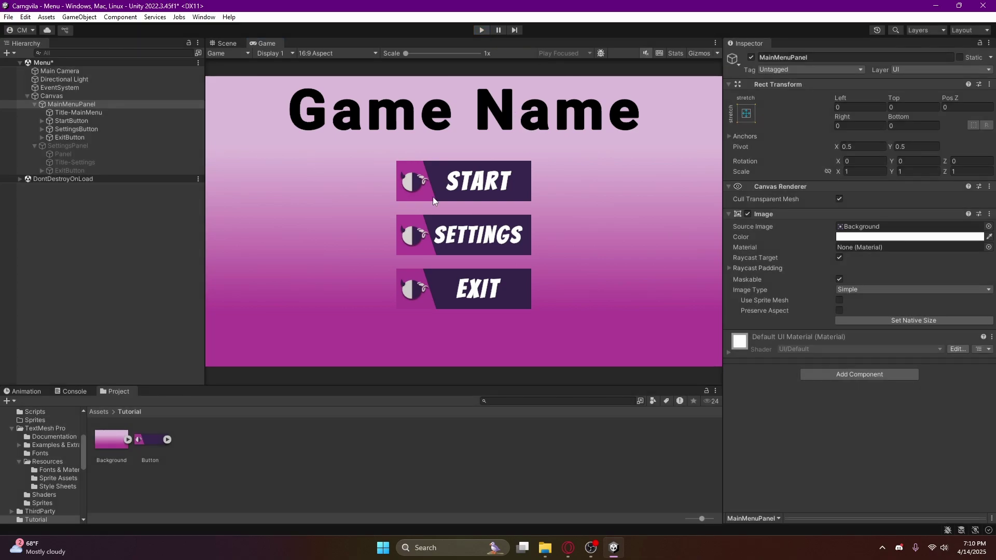
pyautogui.click(34, 145)
# Create a C# script named MenuManager in the Tutorial assets folder.
pyautogui.rightClick(248, 449)
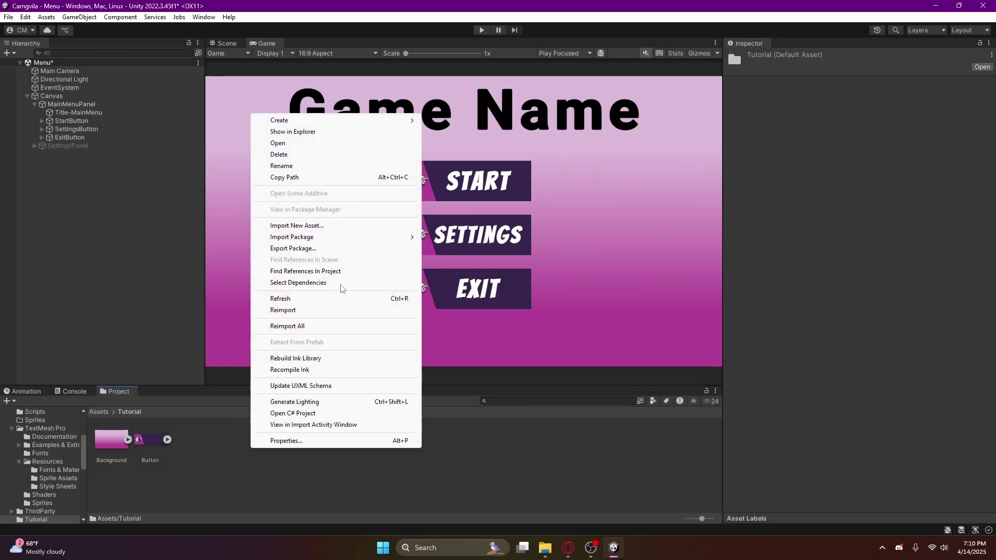
pyautogui.moveTo(301, 123)
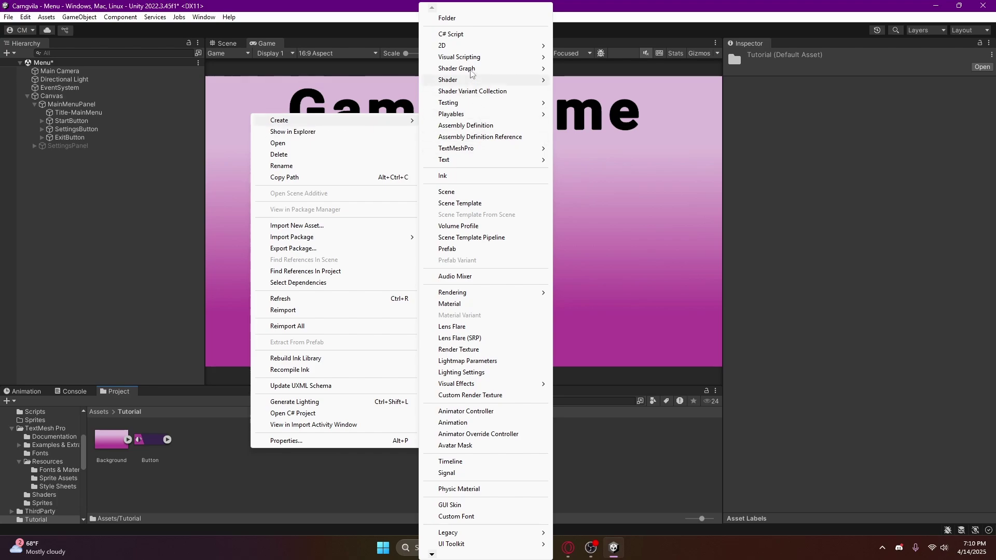
pyautogui.click(223, 474)
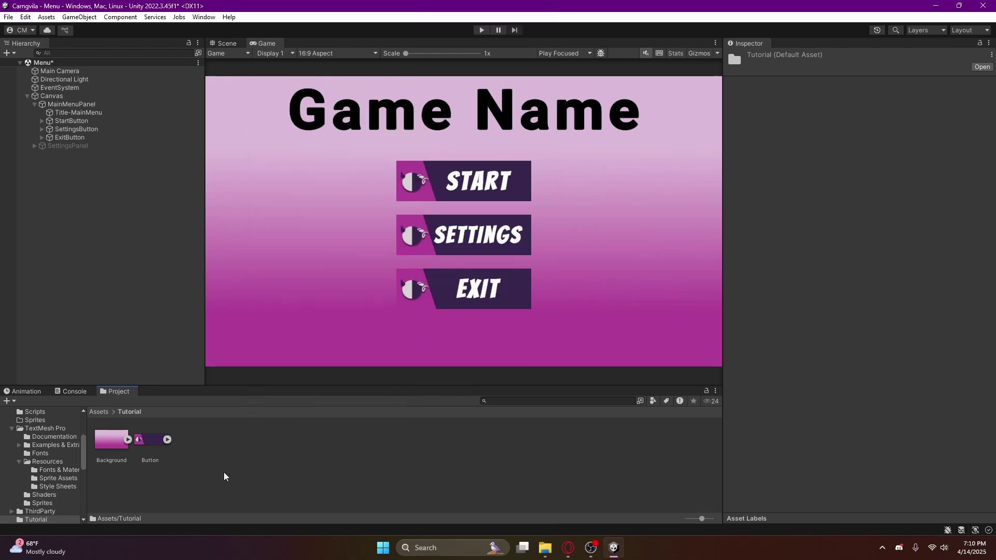
pyautogui.rightClick(263, 449)
pyautogui.moveTo(318, 131)
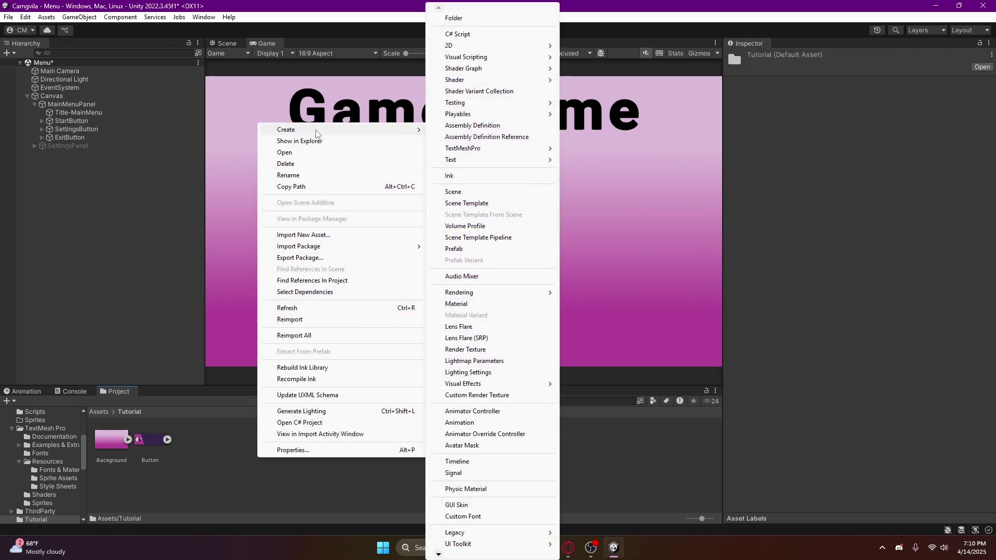
pyautogui.click(478, 37)
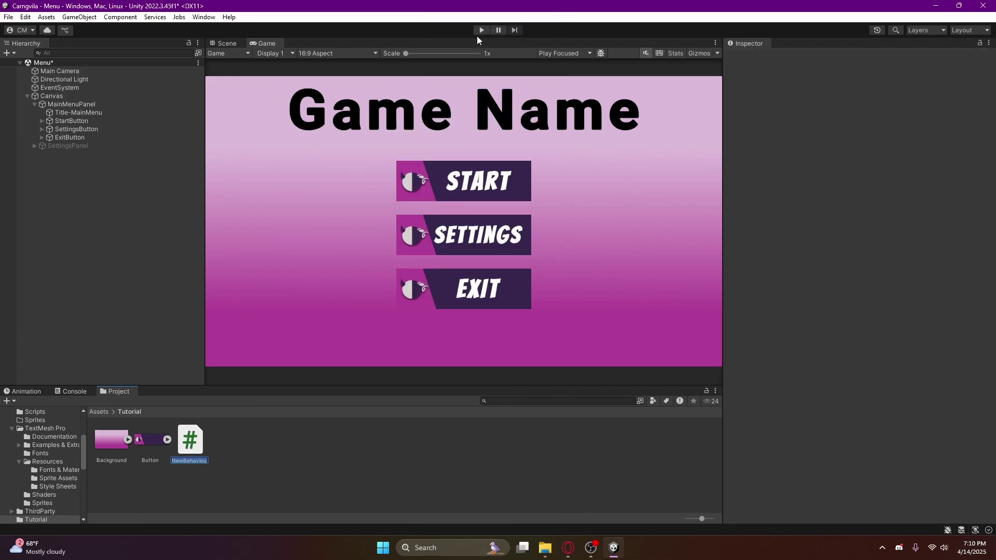
pyautogui.write('MenuManager')
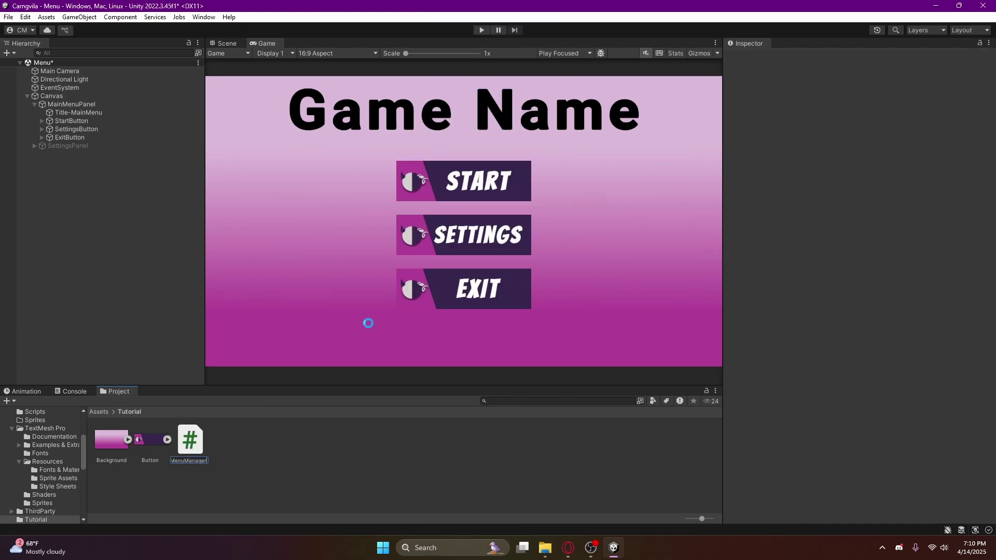
pyautogui.press('Return')
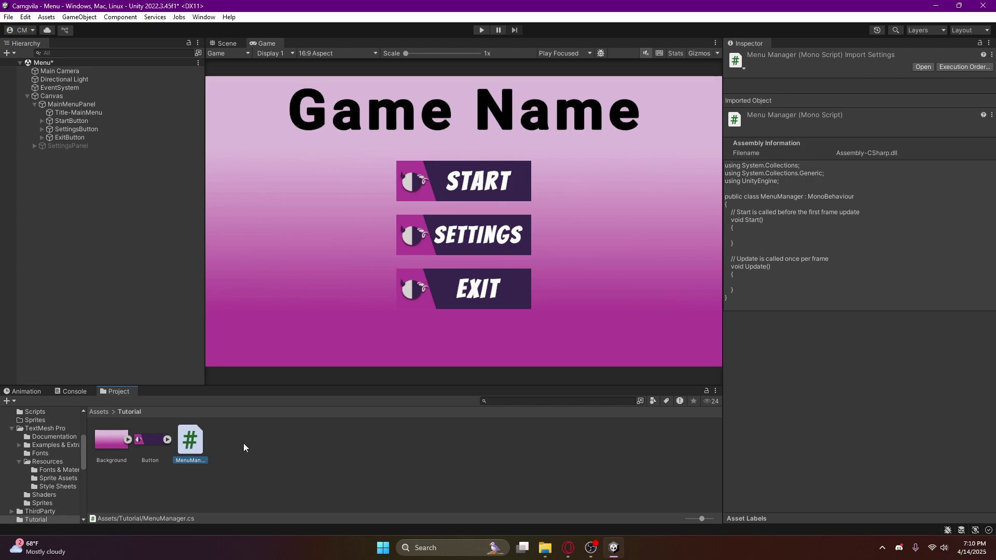
# Open the MenuManager script in Visual Studio and add "using UnityEngine.SceneManagement;" below the existing using lines.
pyautogui.doubleClick(190, 441)
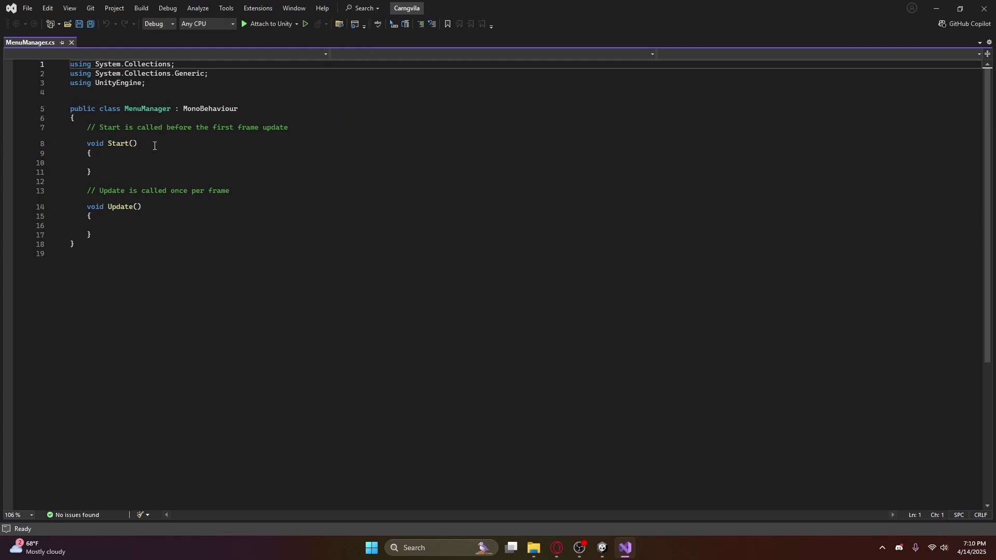
pyautogui.click(161, 83)
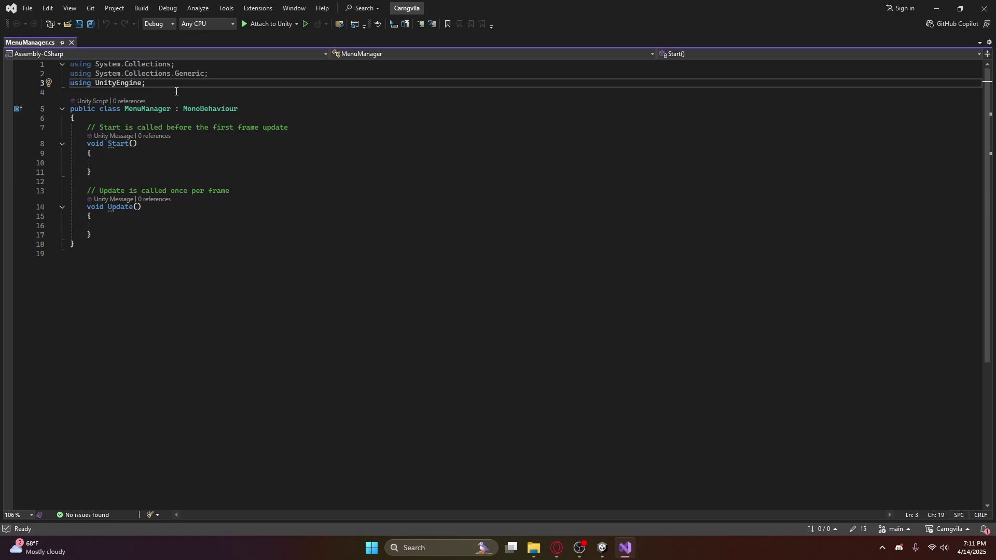
pyautogui.press('Return')
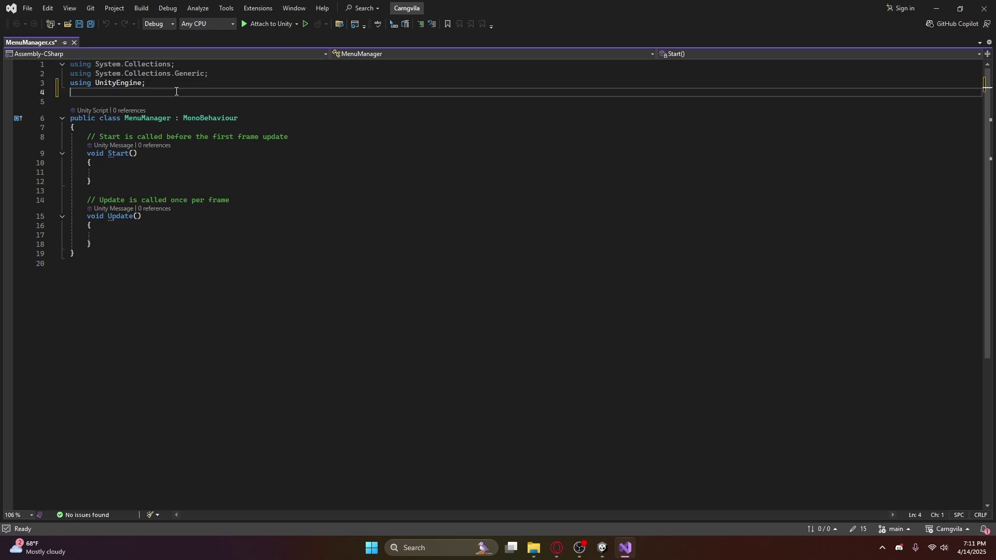
pyautogui.write('usin')
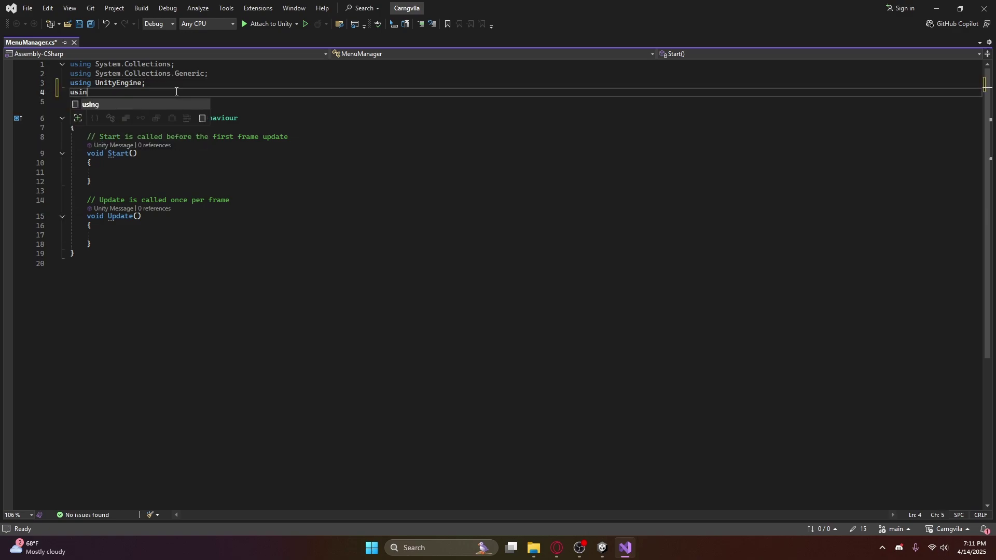
pyautogui.write('g UnityEngine.SceneManagement')
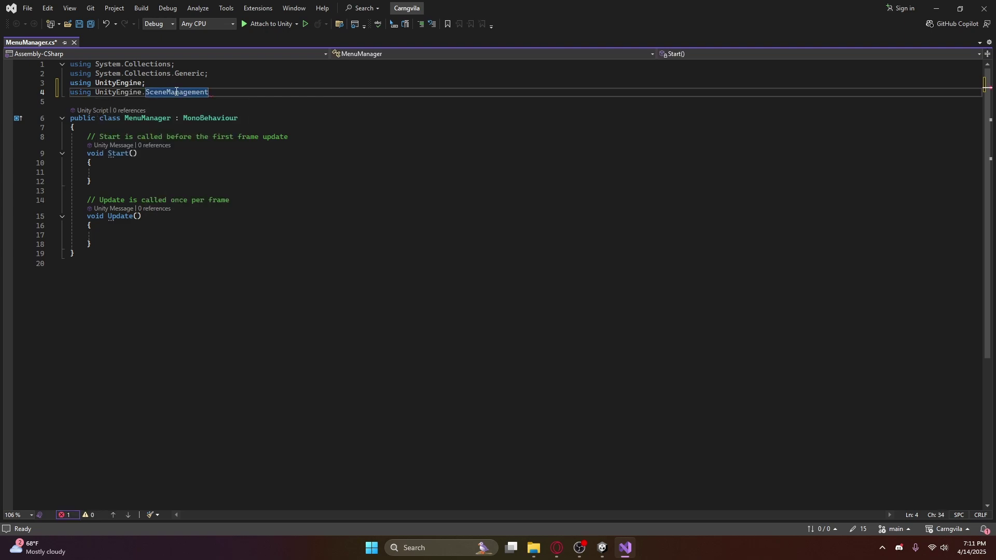
pyautogui.write(';')
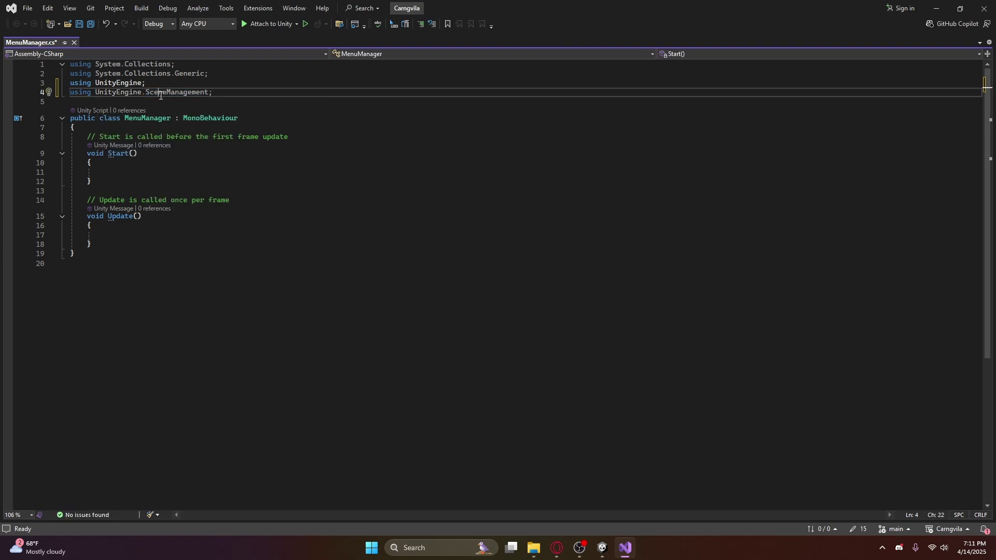
# Delete the default Start and Update methods with their comments from the MenuManager class.
pyautogui.click(247, 101)
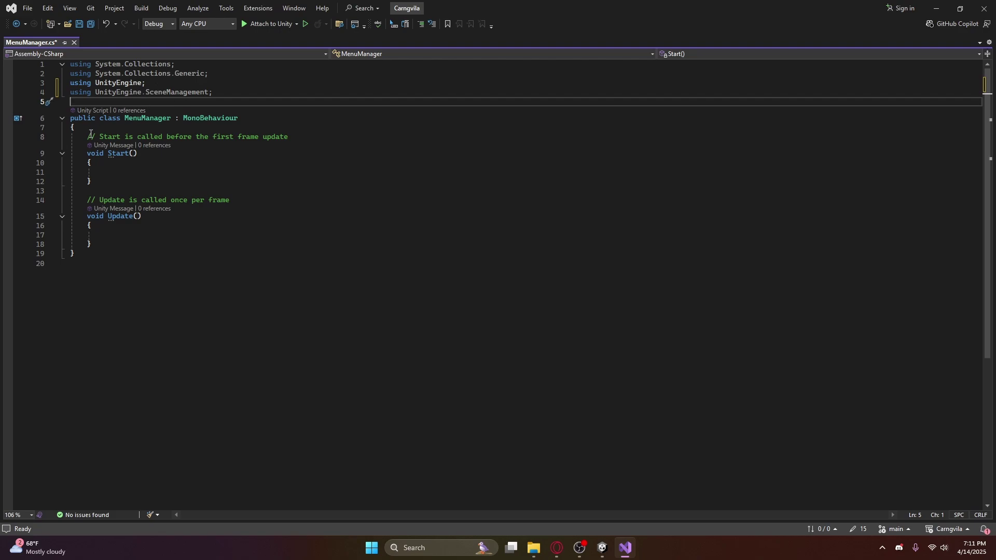
pyautogui.moveTo(87, 136); pyautogui.dragTo(229, 249)
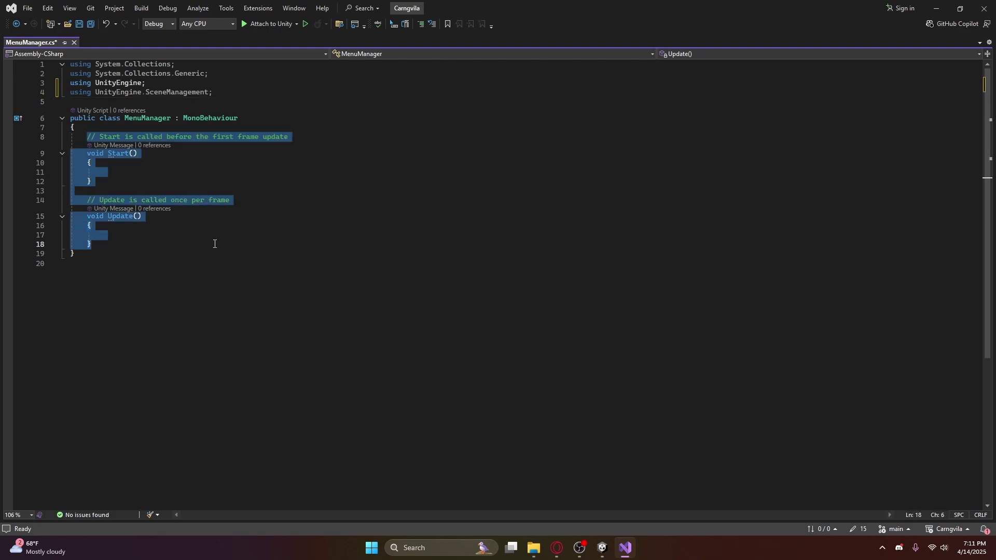
pyautogui.press('BackSpace')
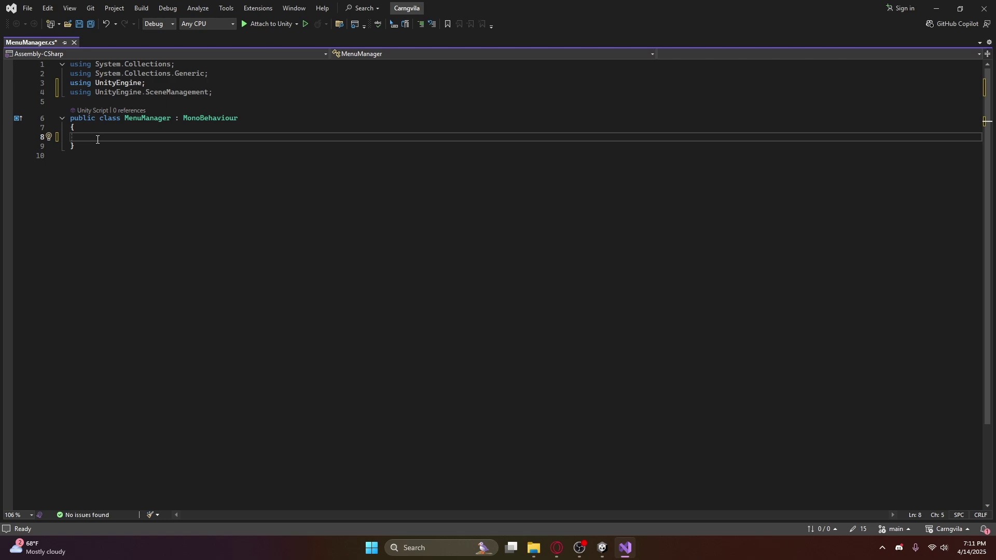
# Declare a public void StartButton() method with an empty body in the MenuManager class.
pyautogui.write('pub')
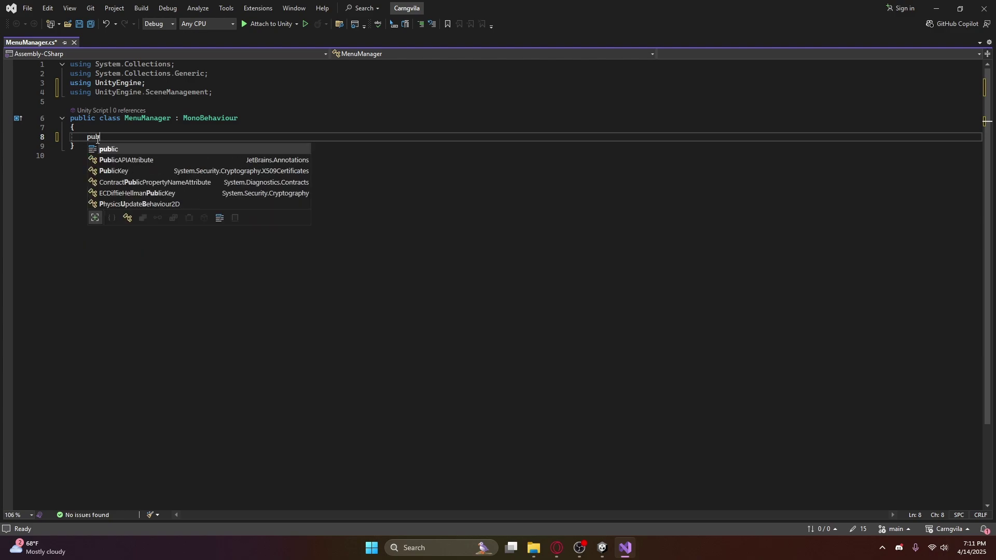
pyautogui.write('lic void ')
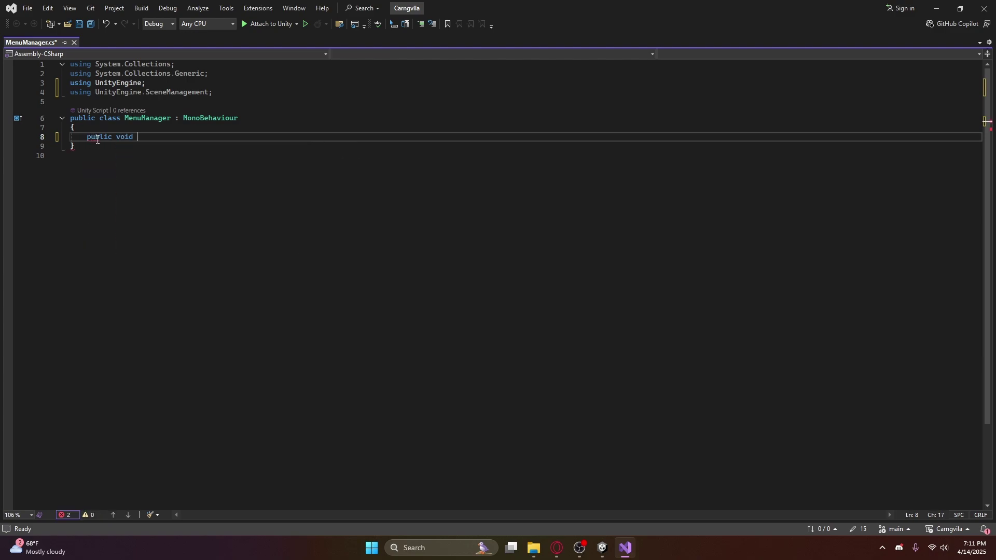
pyautogui.write('StartBu')
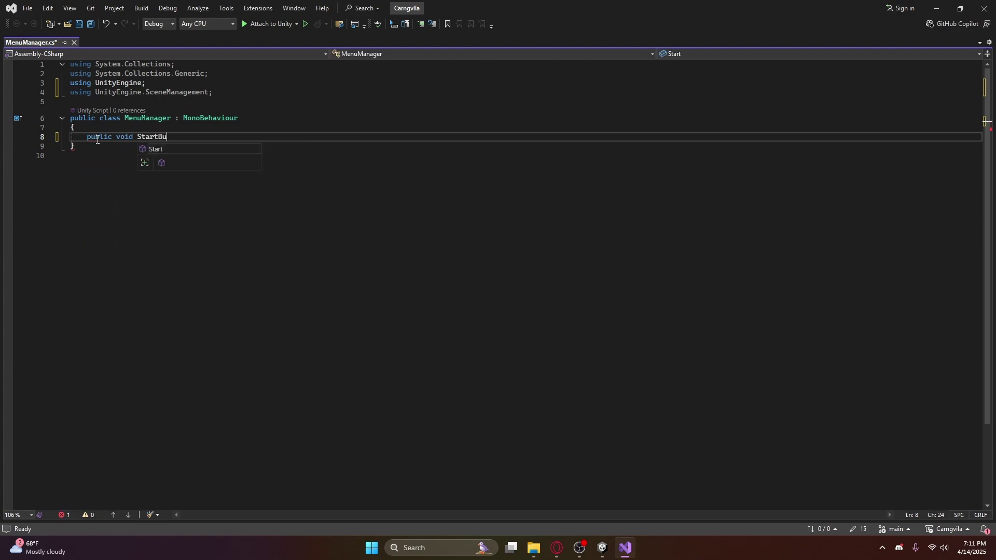
pyautogui.write('tton()')
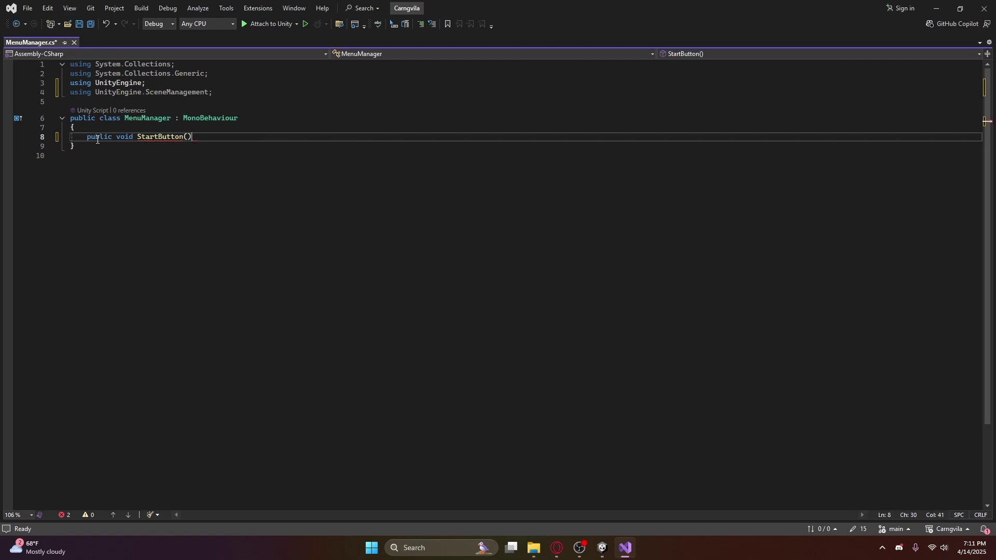
pyautogui.press('Return')
pyautogui.write('{')
pyautogui.press('Return')
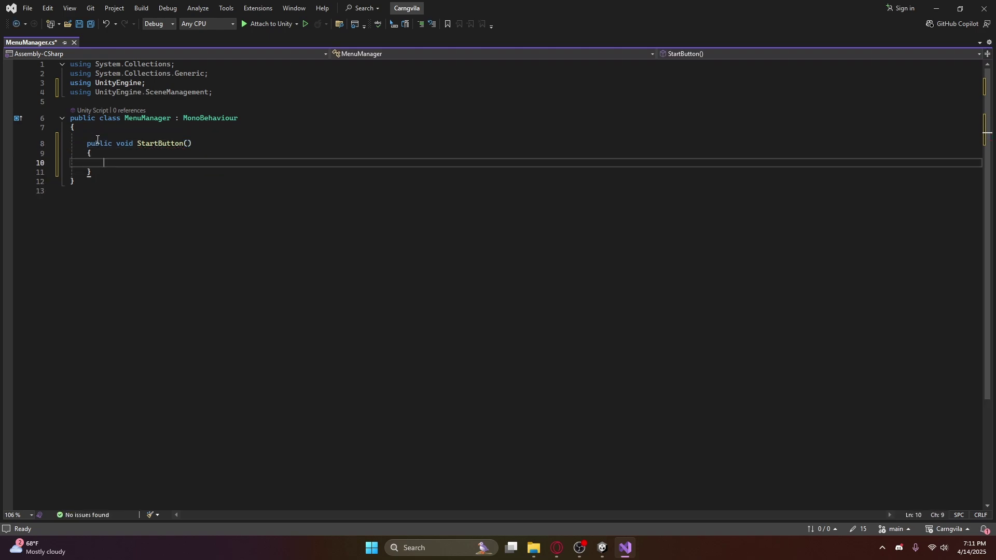
# Add the statement SceneManager.LoadScene(1); to the body of StartButton().
pyautogui.write('s')
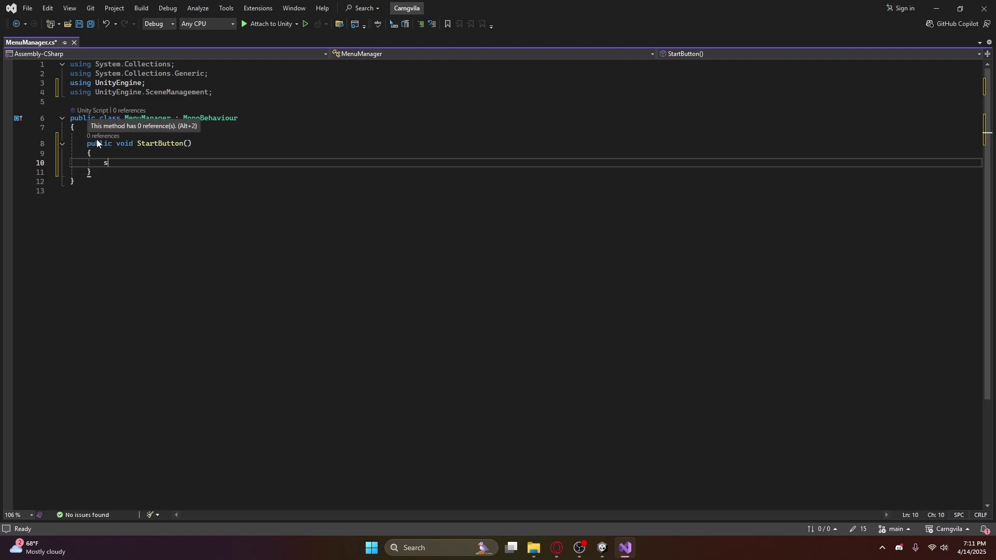
pyautogui.write('ceneMager')
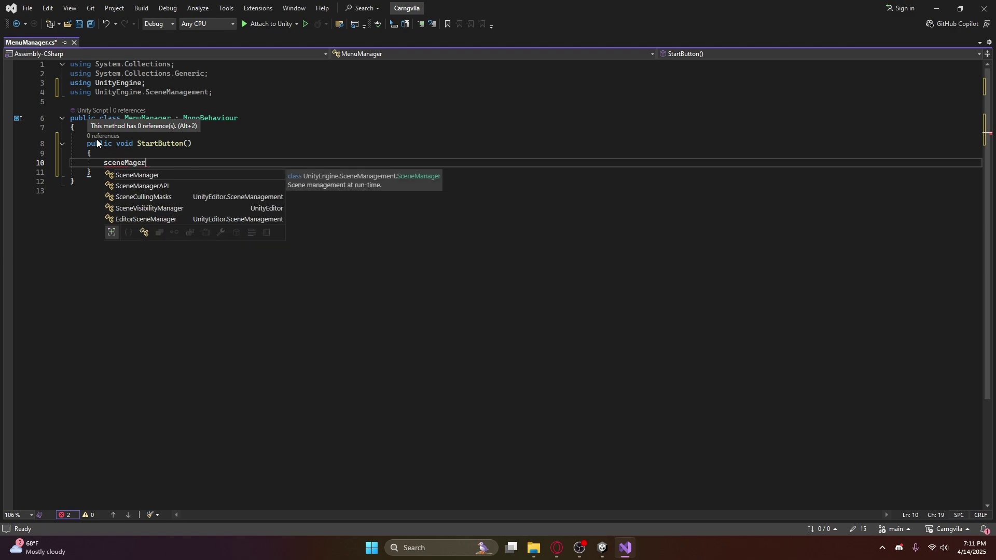
pyautogui.press('BackSpace')
pyautogui.write('nage')
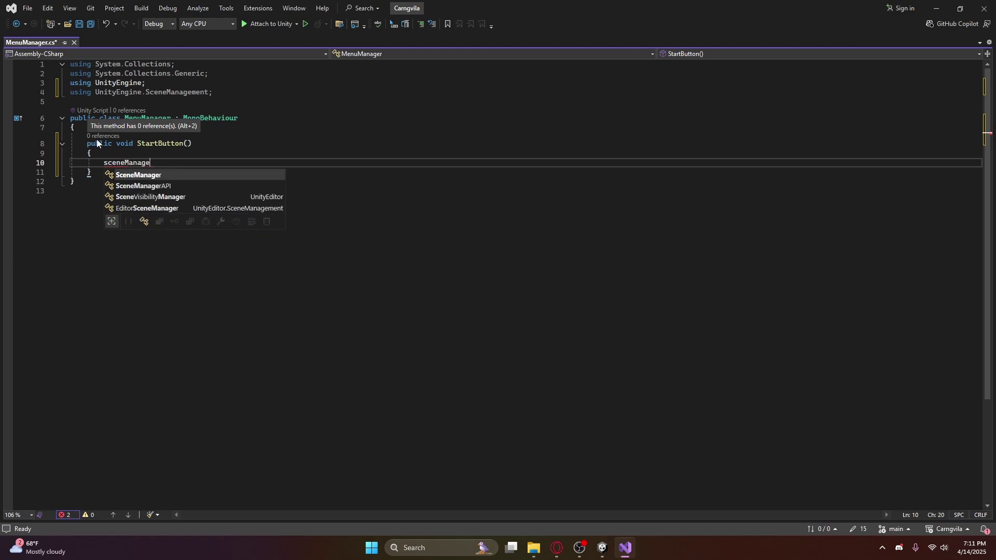
pyautogui.write('r.L')
pyautogui.press('Tab')
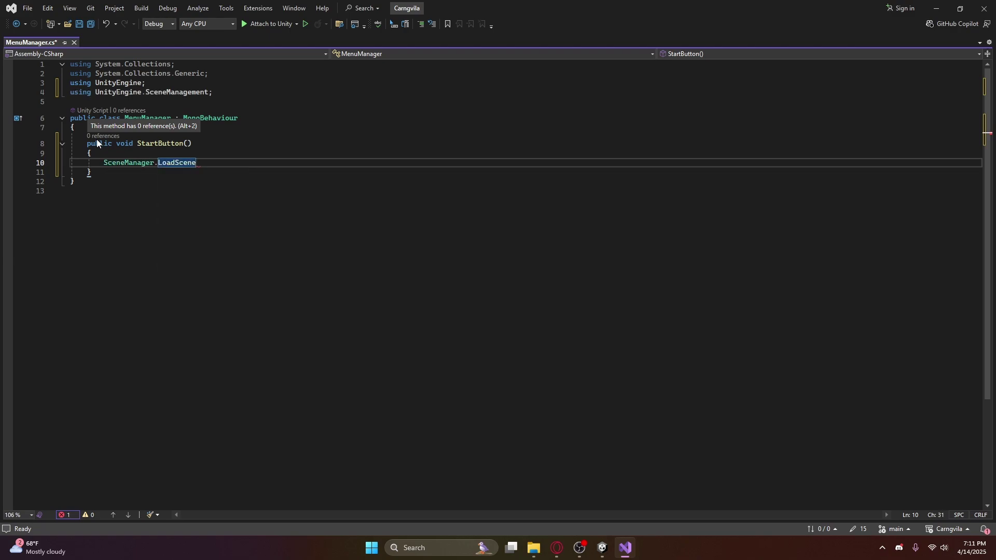
pyautogui.write('(')
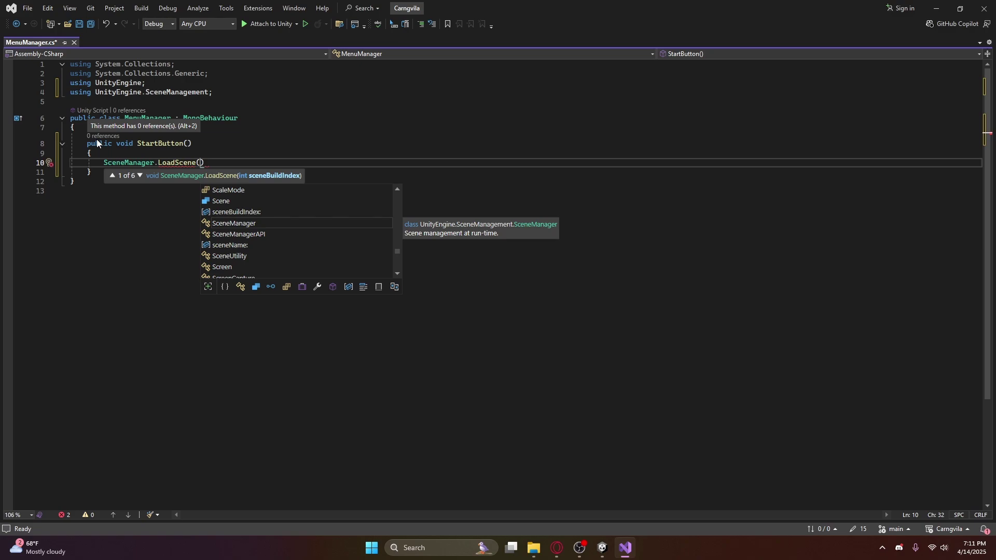
pyautogui.write('1')
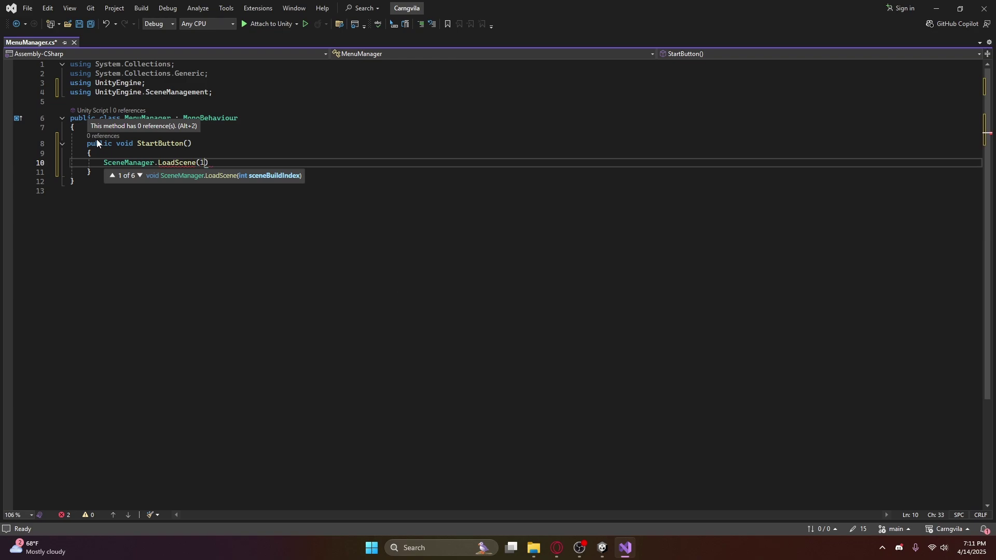
pyautogui.write(');')
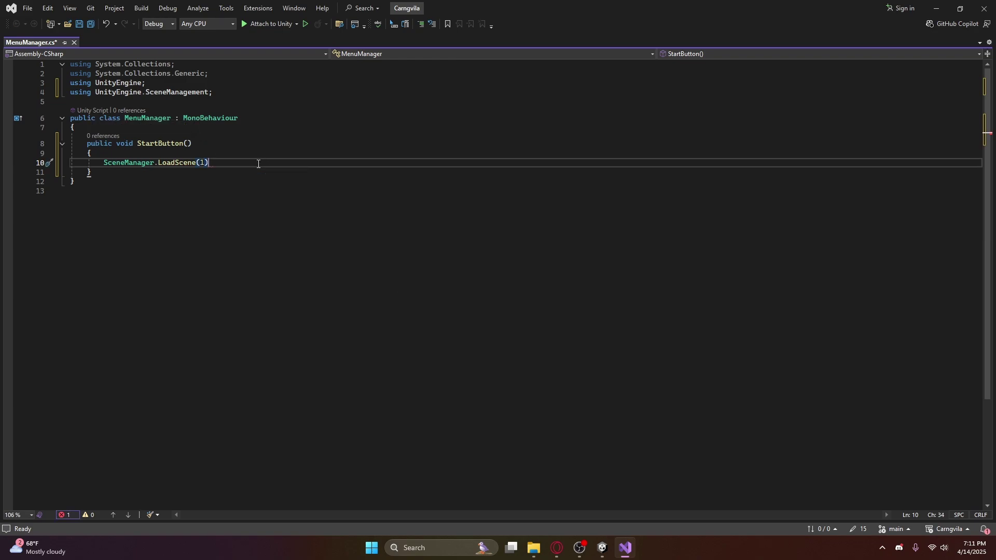
pyautogui.click(134, 179)
pyautogui.click(180, 171)
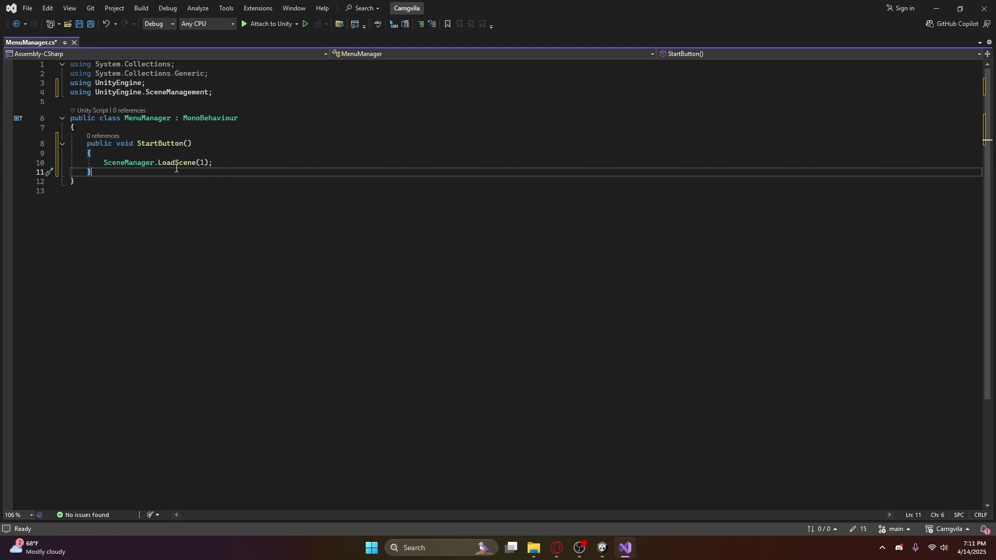
pyautogui.click(200, 163)
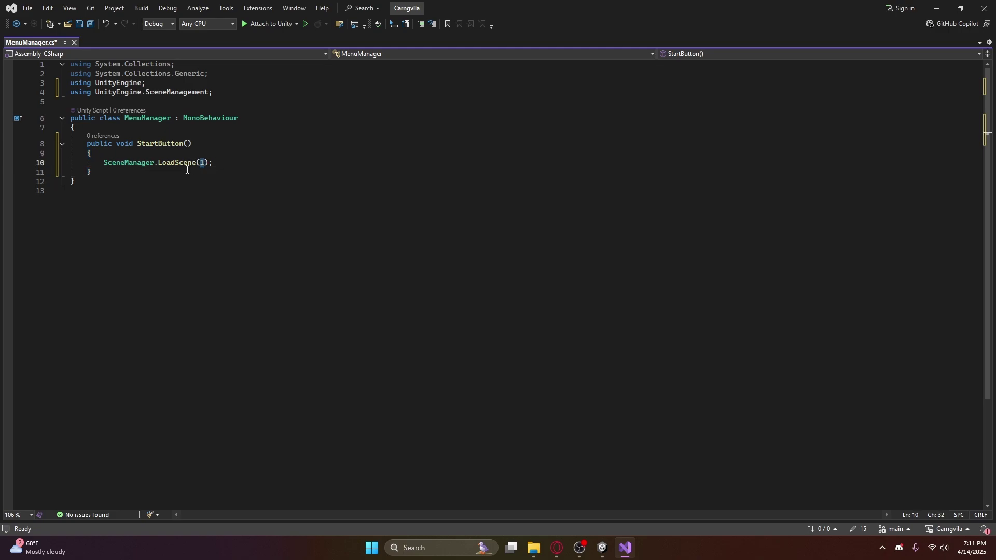
# Declare a public void ExitButton() method with an empty body below StartButton() in the MenuManager class.
pyautogui.click(130, 172)
pyautogui.press('Return')
pyautogui.write('p')
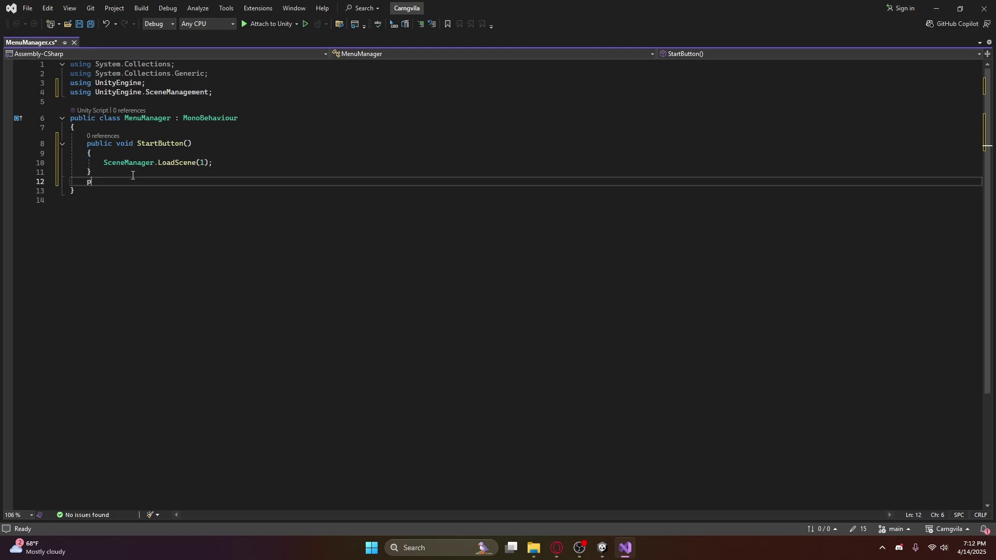
pyautogui.write('ublic v')
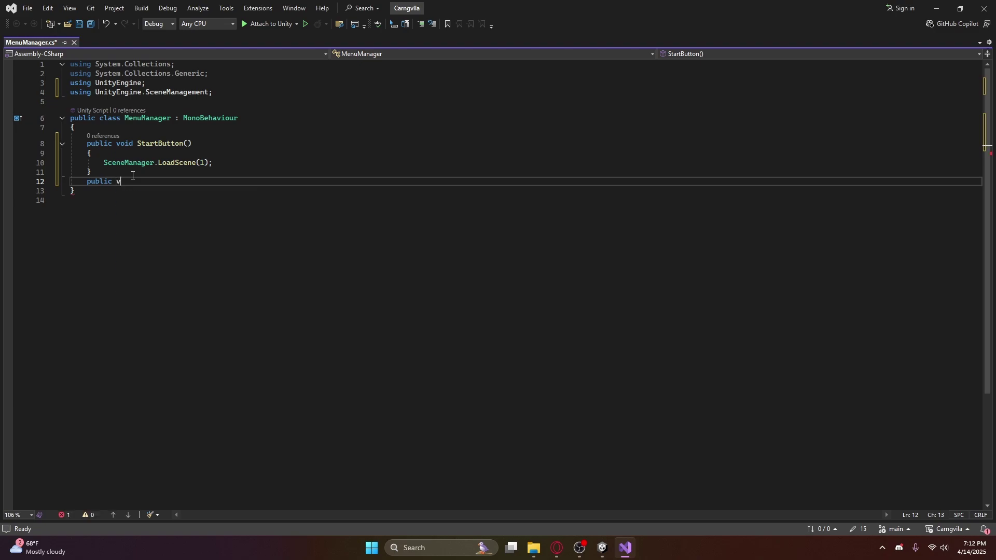
pyautogui.write('oid Ex')
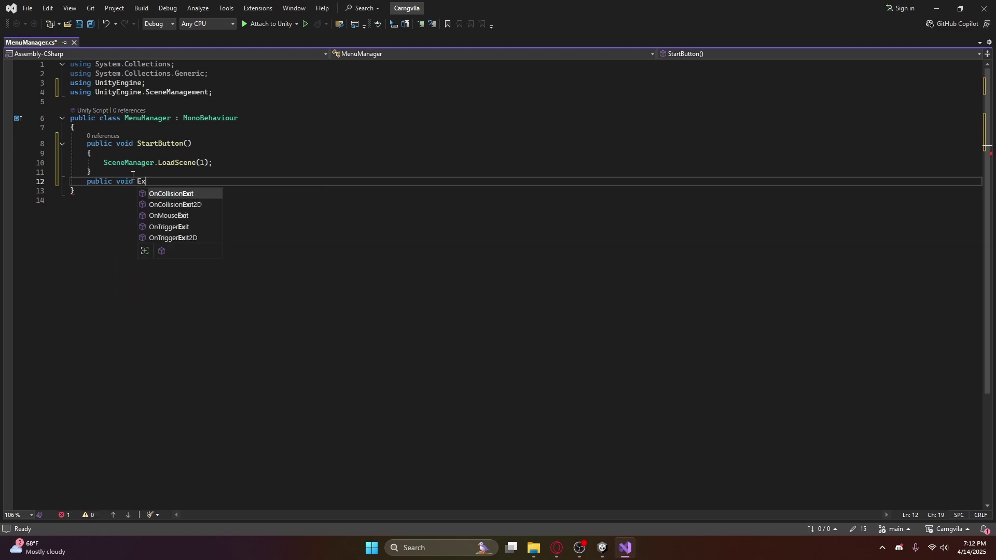
pyautogui.write('itButton() {')
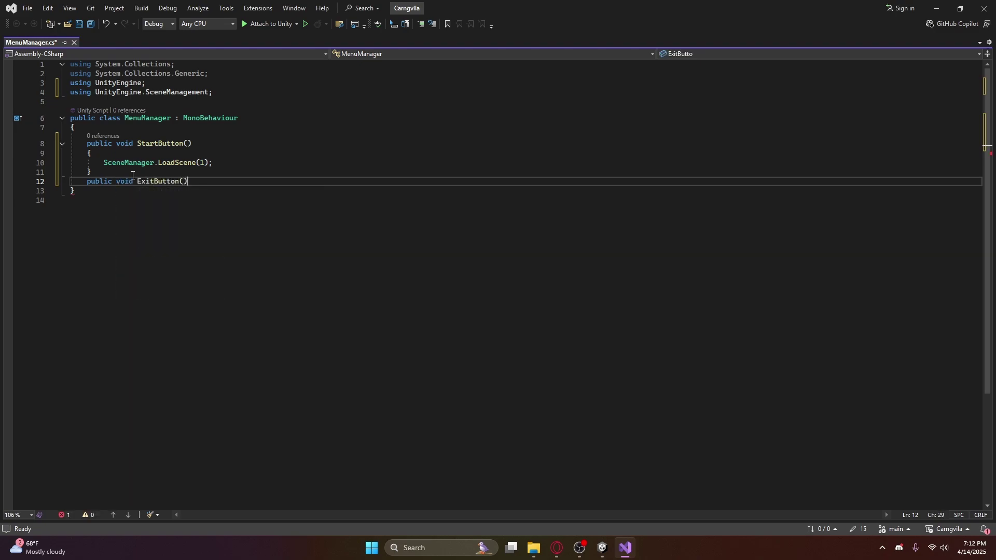
pyautogui.press('Return')
pyautogui.click(149, 188)
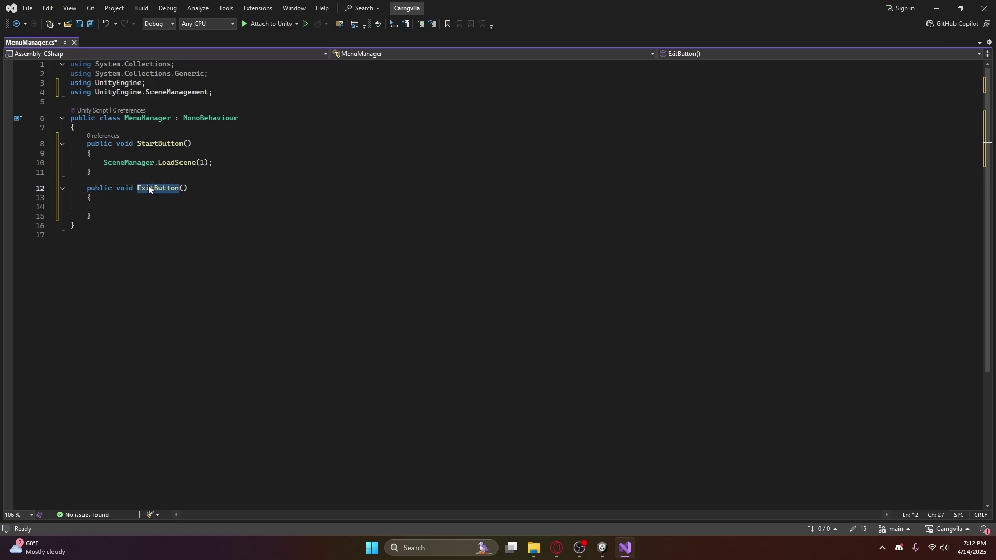
pyautogui.click(148, 144)
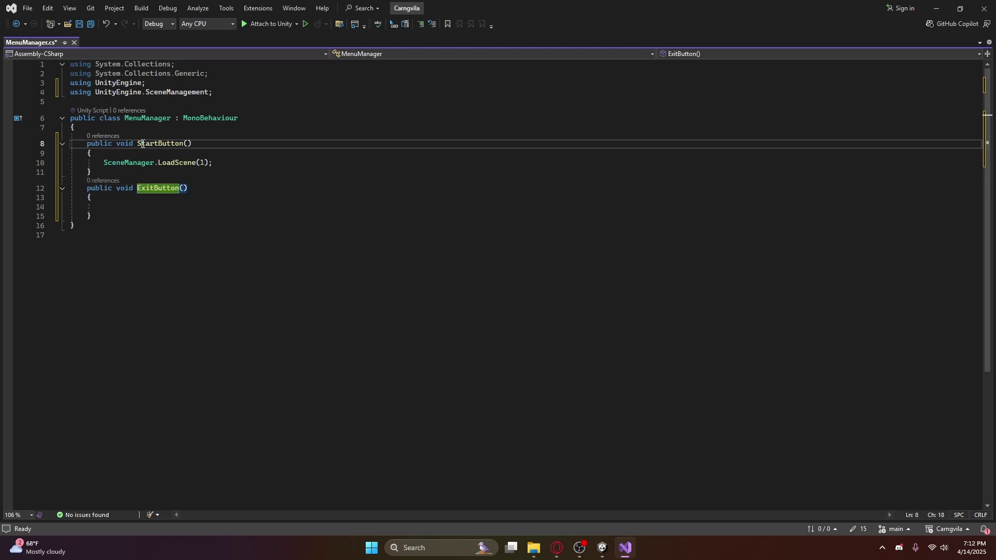
pyautogui.doubleClick(101, 188)
pyautogui.doubleClick(99, 144)
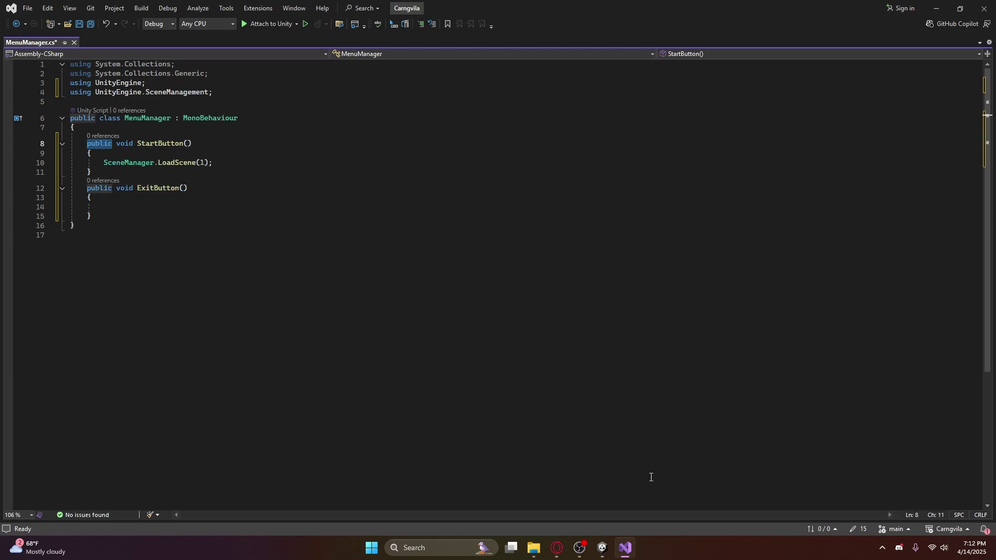
pyautogui.click(127, 199)
pyautogui.click(125, 205)
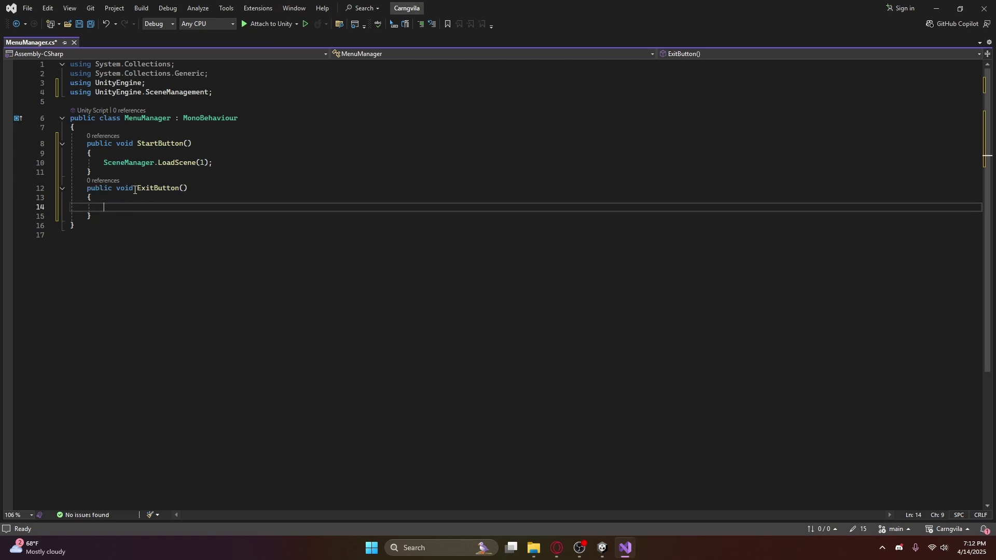
pyautogui.moveTo(136, 188); pyautogui.dragTo(188, 188)
pyautogui.click(186, 188)
# Add the statement Debug.Log("Exit Game"); to the body of ExitButton().
pyautogui.click(120, 210)
pyautogui.write('Deb')
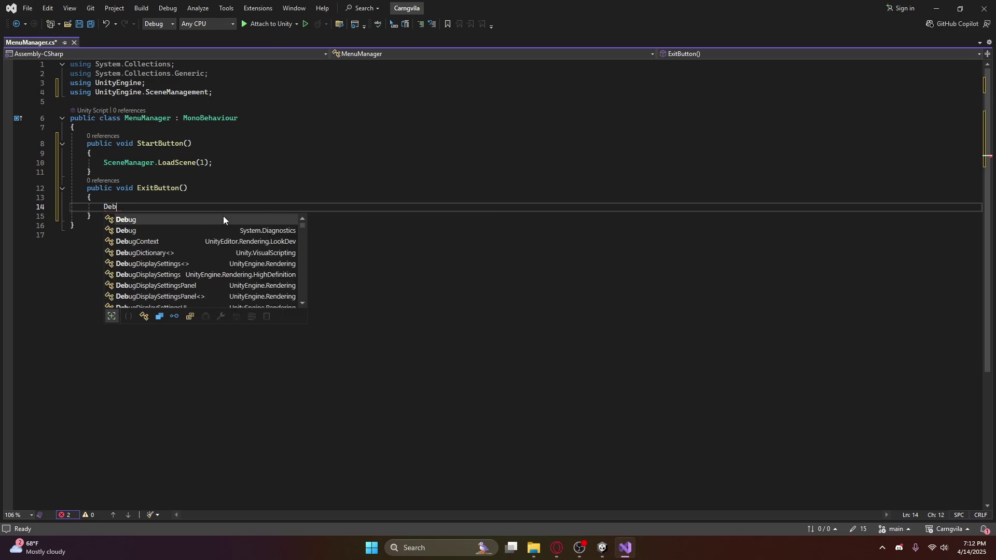
pyautogui.write('ug.Log')
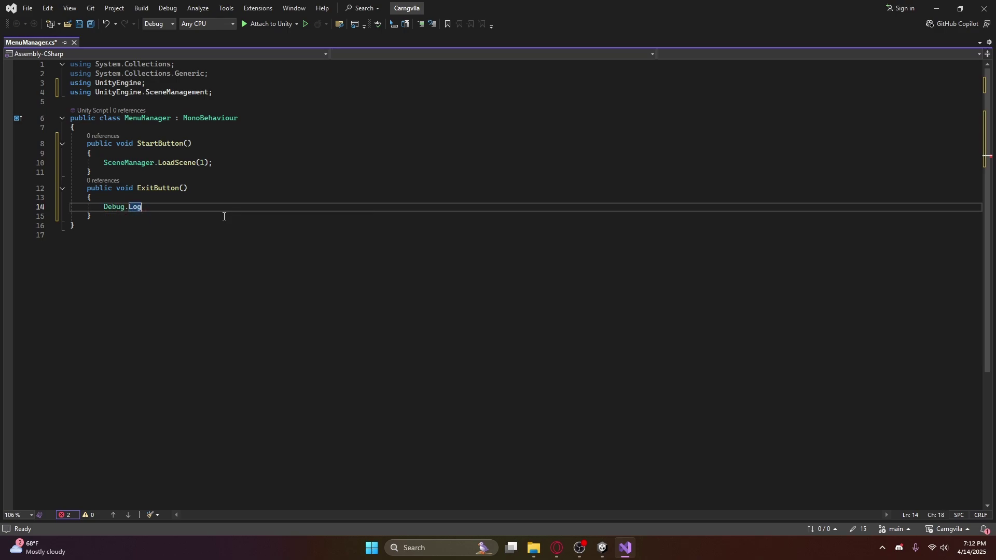
pyautogui.write('("')
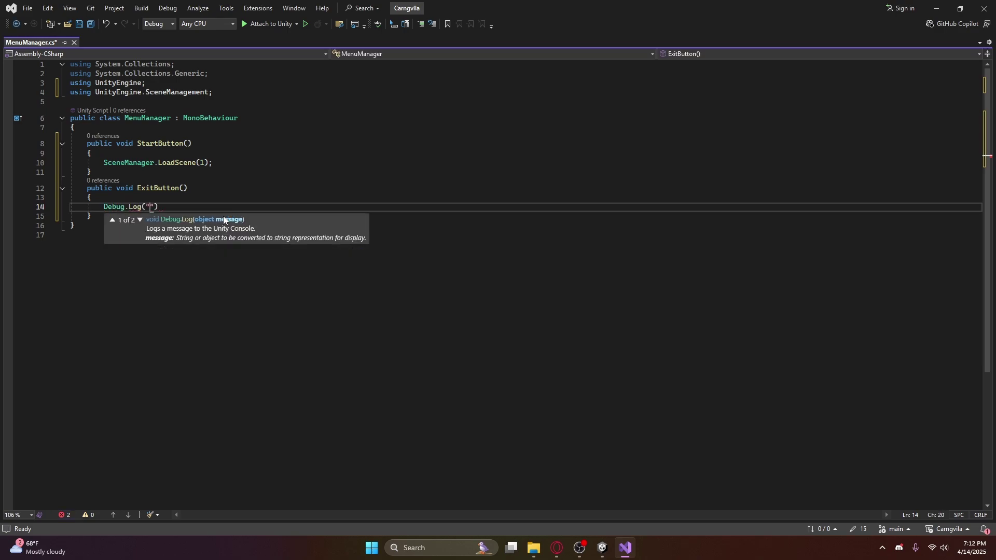
pyautogui.write('Exit gam')
pyautogui.press('BackSpace')
pyautogui.press('BackSpace')
pyautogui.press('BackSpace')
pyautogui.write('Game")')
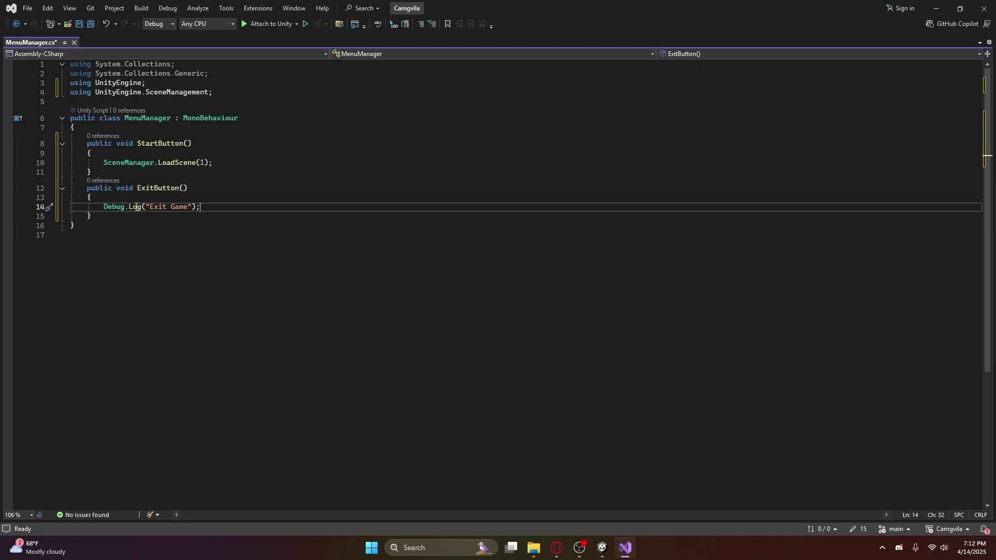
# Add Application.Quit(); below the Debug.Log line in ExitButton() and save the MenuManager script.
pyautogui.moveTo(98, 207)
pyautogui.mouseDown()
pyautogui.moveTo(237, 205)
pyautogui.moveTo(101, 207)
pyautogui.mouseUp()
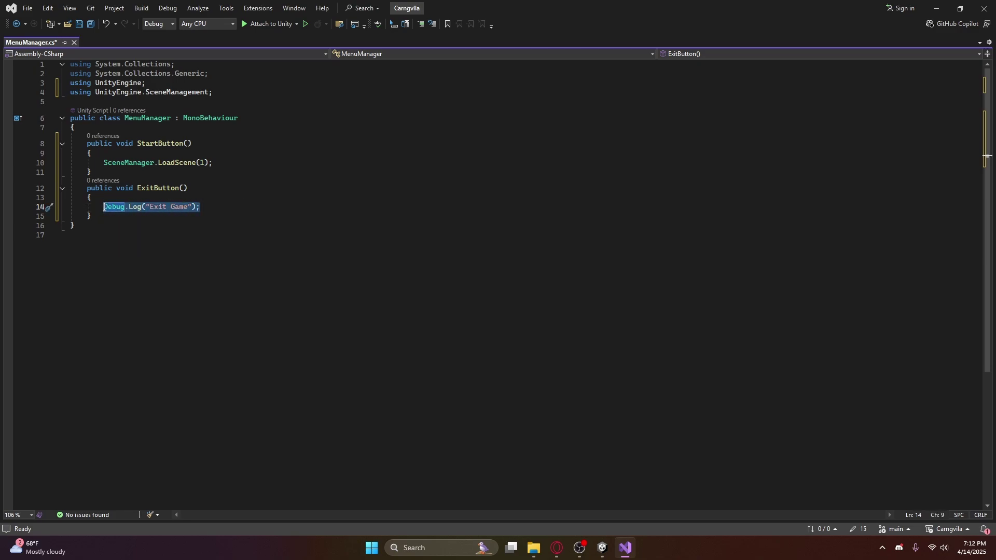
pyautogui.click(207, 205)
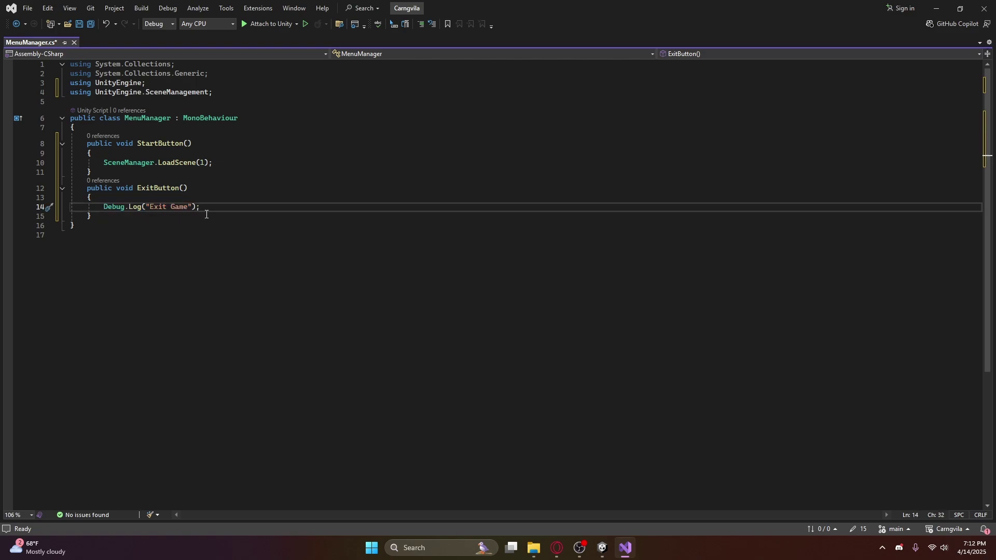
pyautogui.press('Return')
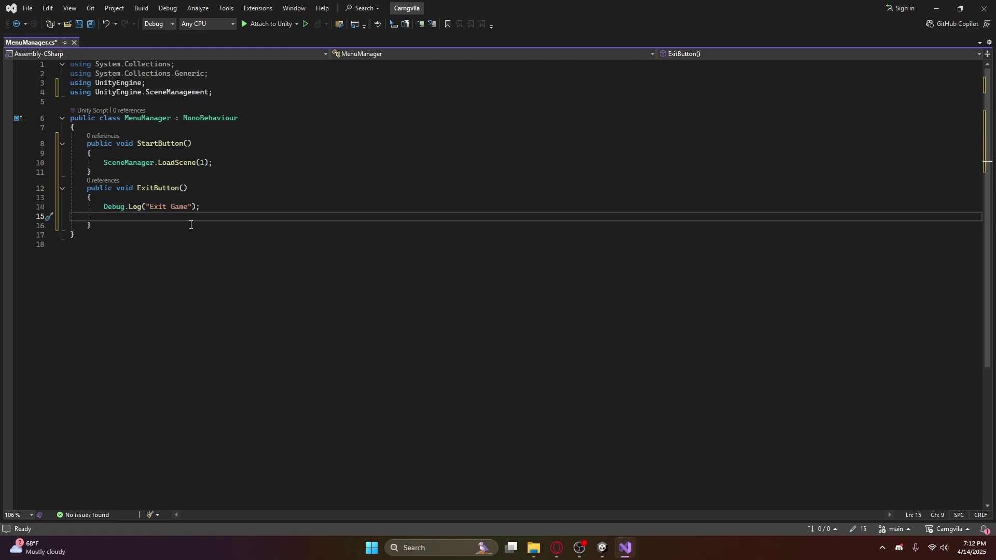
pyautogui.write('Application')
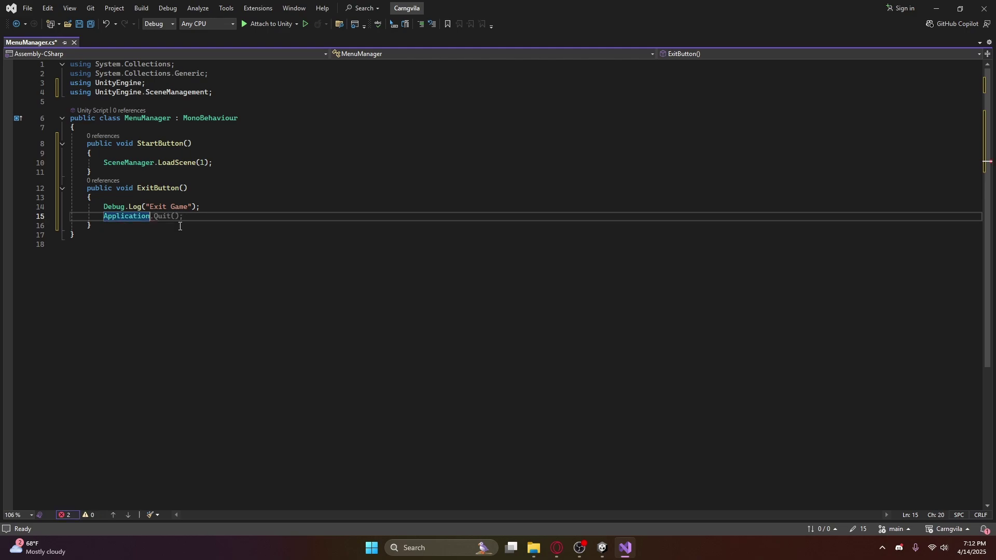
pyautogui.press('Tab')
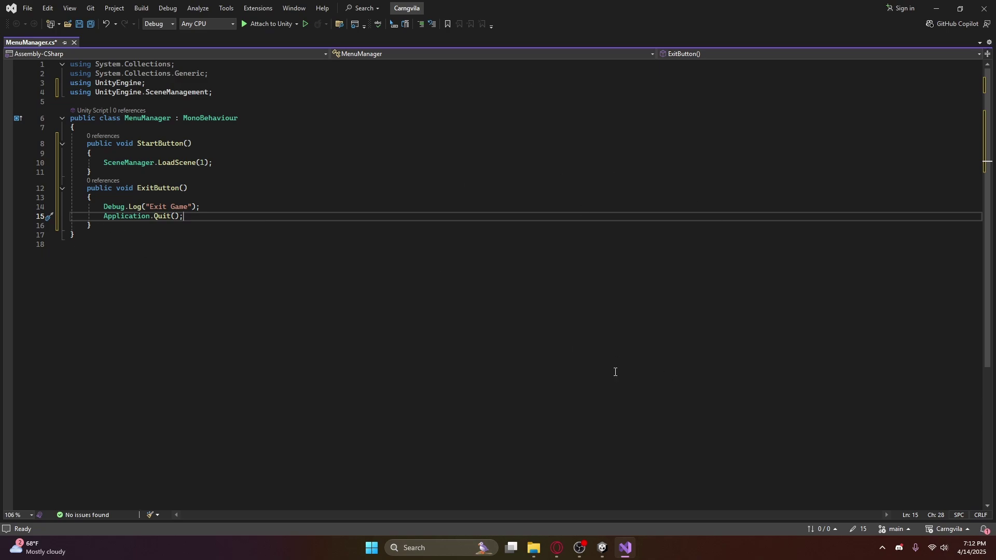
pyautogui.click(434, 201)
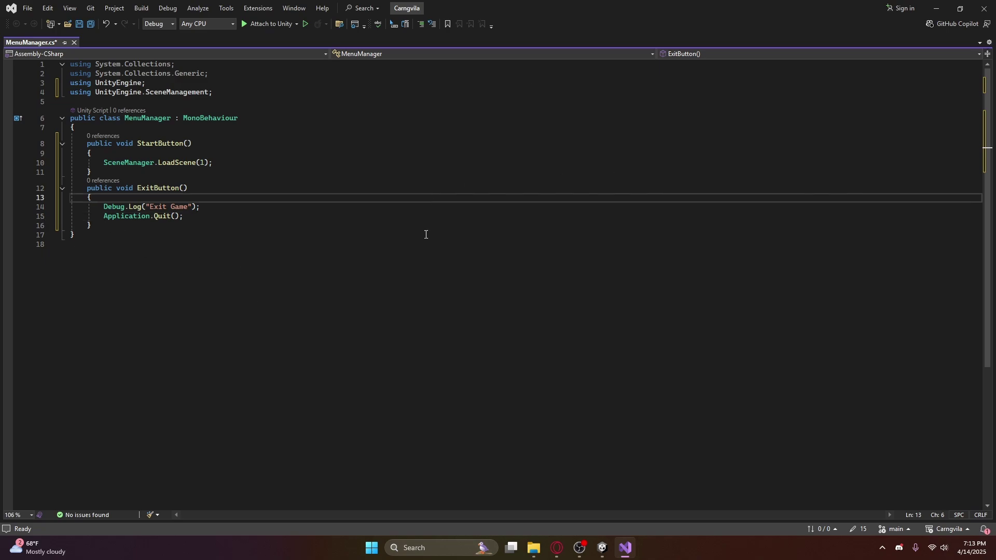
pyautogui.hotkey('ctrl', 's')
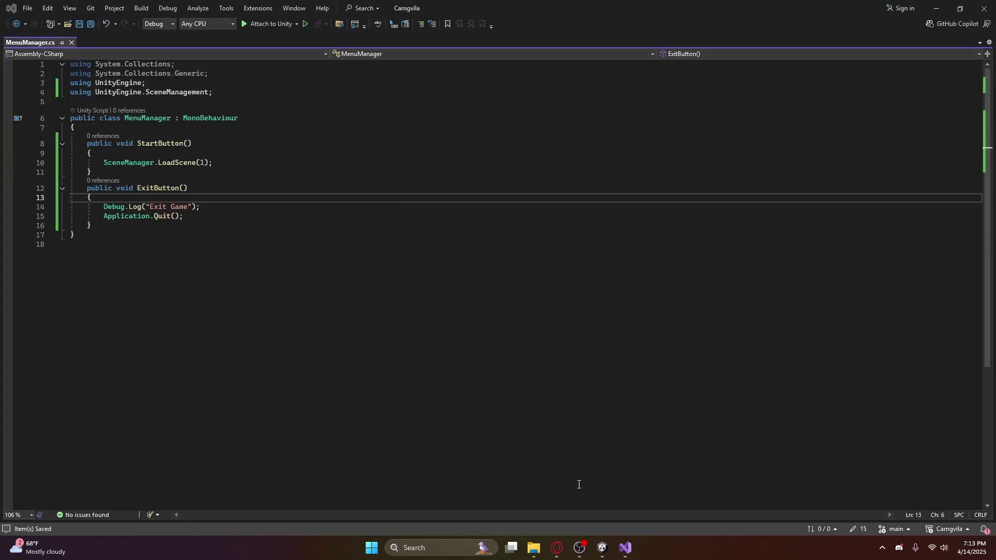
# Switch to the Unity editor and save the Menu scene.
pyautogui.hotkey('alt', 'Tab')
pyautogui.click(87, 210)
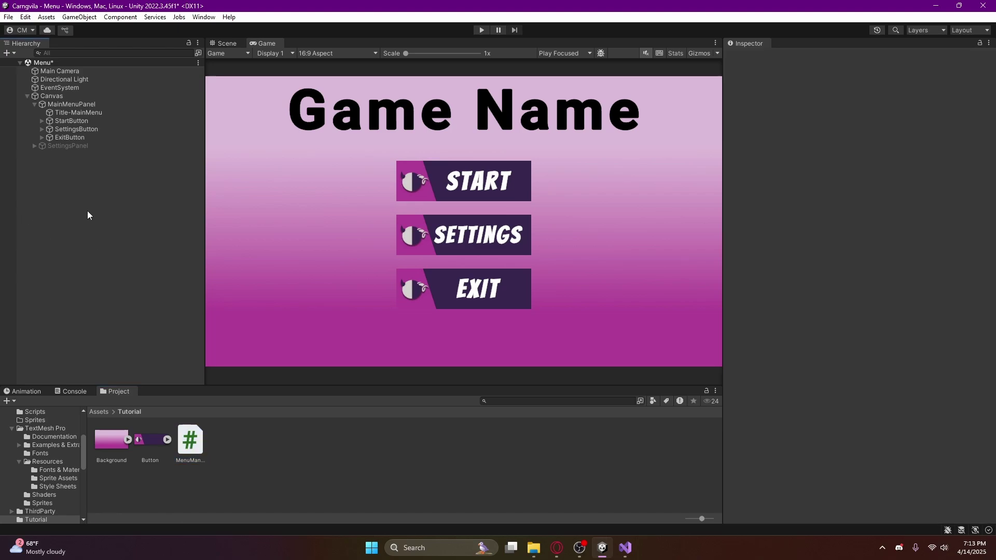
pyautogui.hotkey('ctrl', 's')
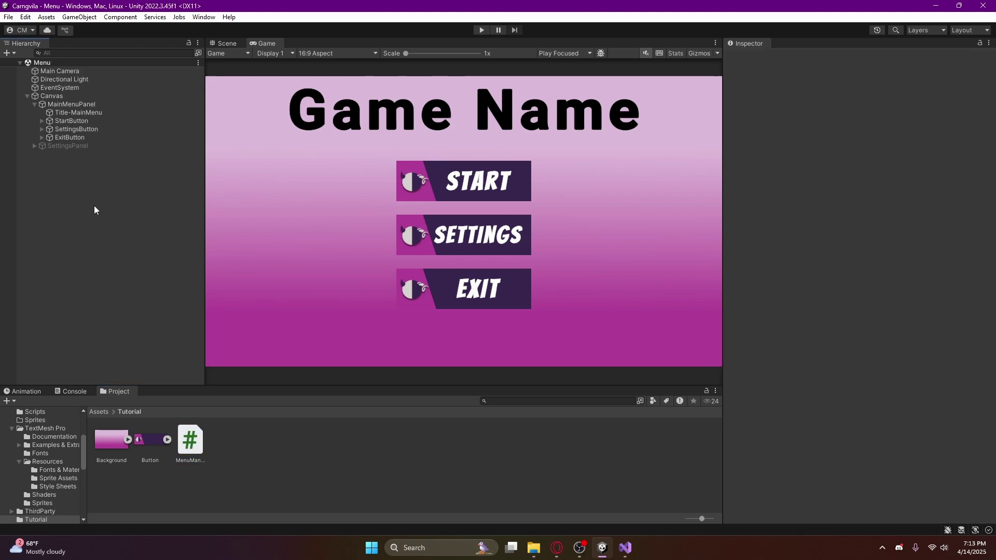
# Create an empty root-level object named MenuManager in the Menu scene and attach the MenuManager script to it.
pyautogui.click(27, 96)
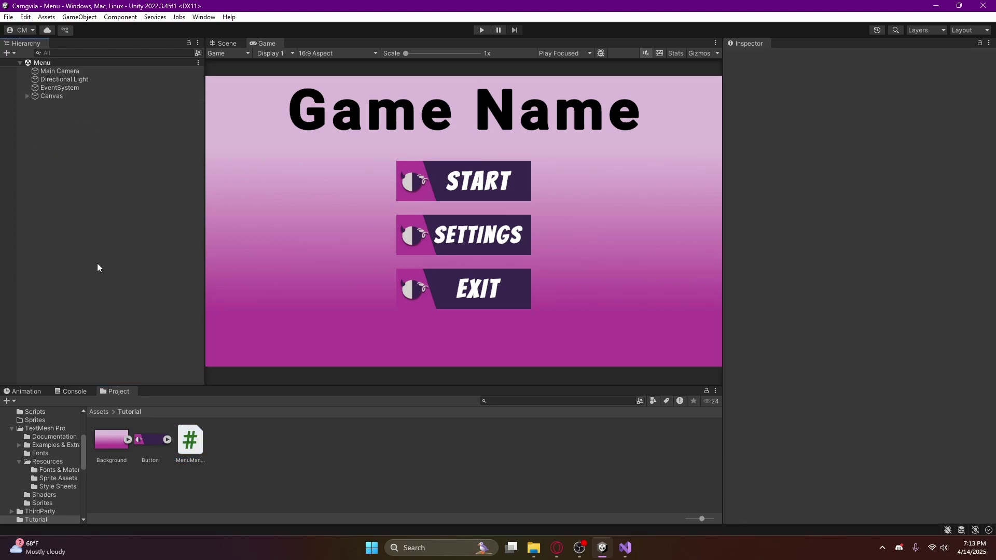
pyautogui.rightClick(89, 217)
pyautogui.click(38, 195)
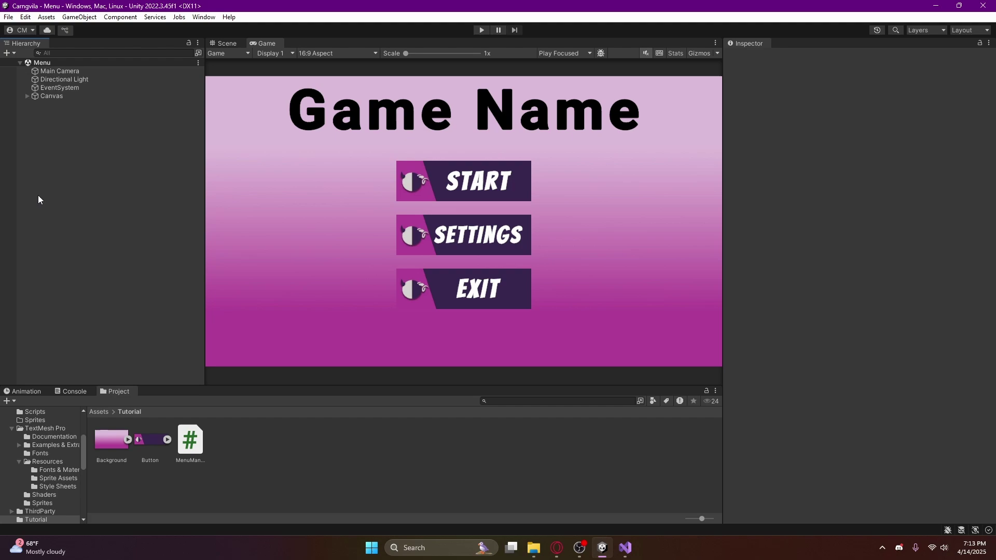
pyautogui.rightClick(68, 173)
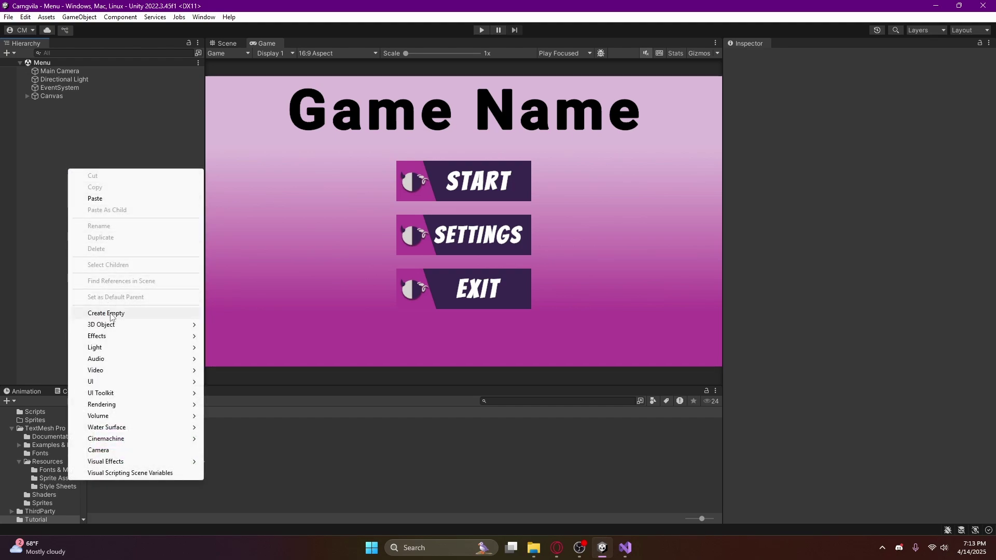
pyautogui.click(126, 313)
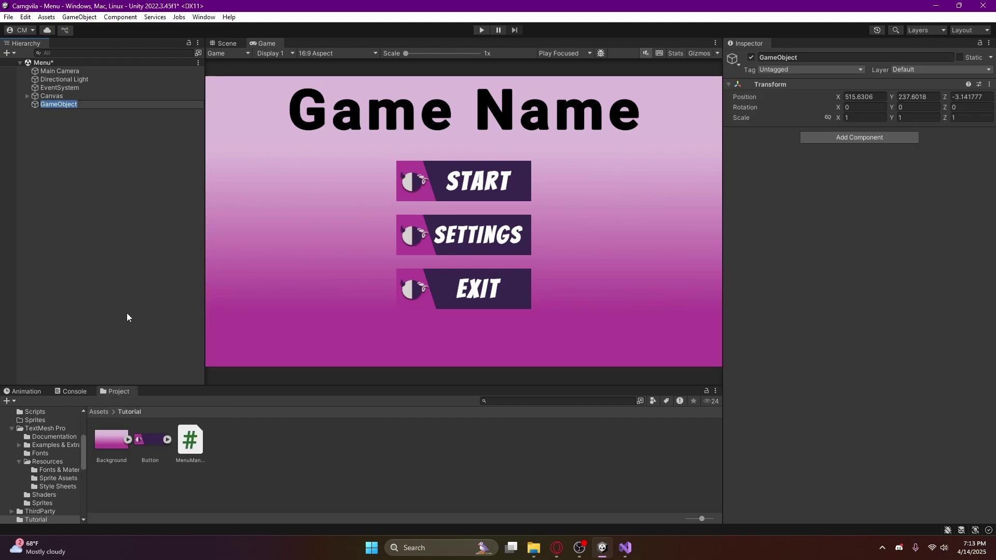
pyautogui.write('MenuManager')
pyautogui.press('Return')
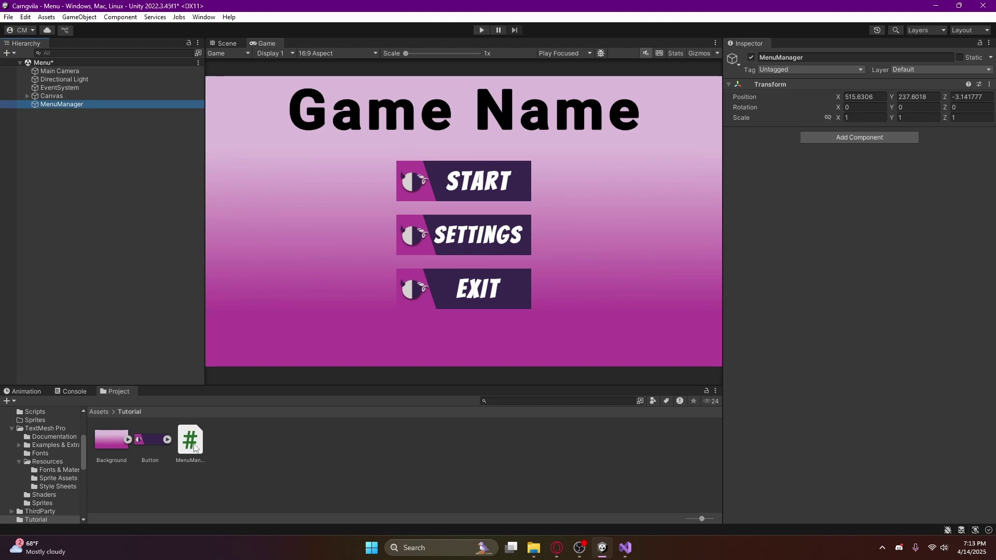
pyautogui.moveTo(195, 447); pyautogui.dragTo(66, 105)
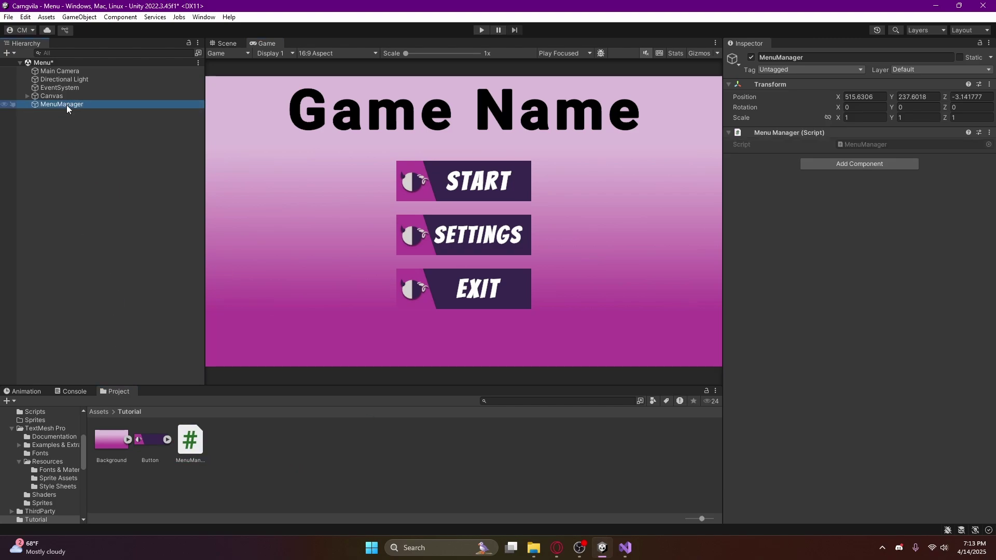
pyautogui.click(26, 96)
pyautogui.click(26, 96)
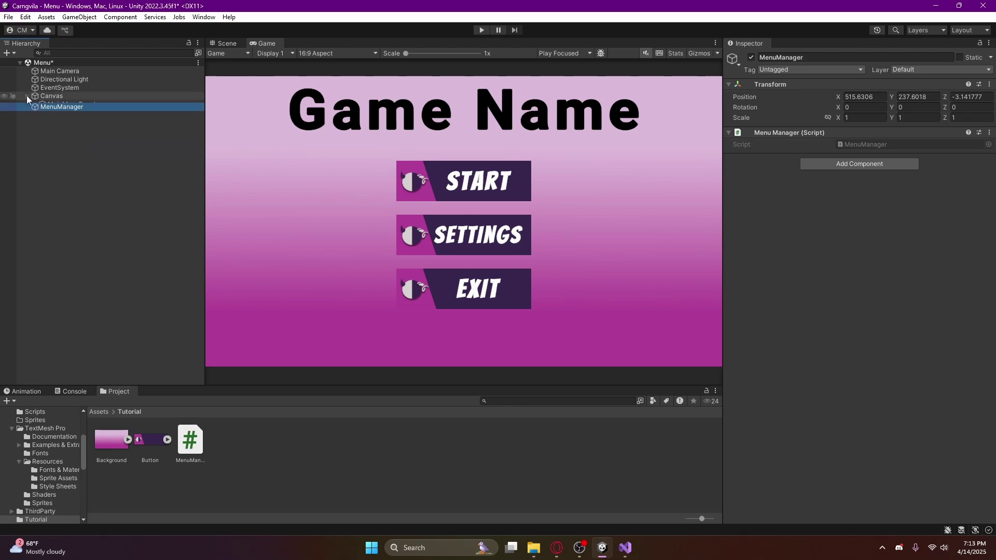
pyautogui.click(70, 130)
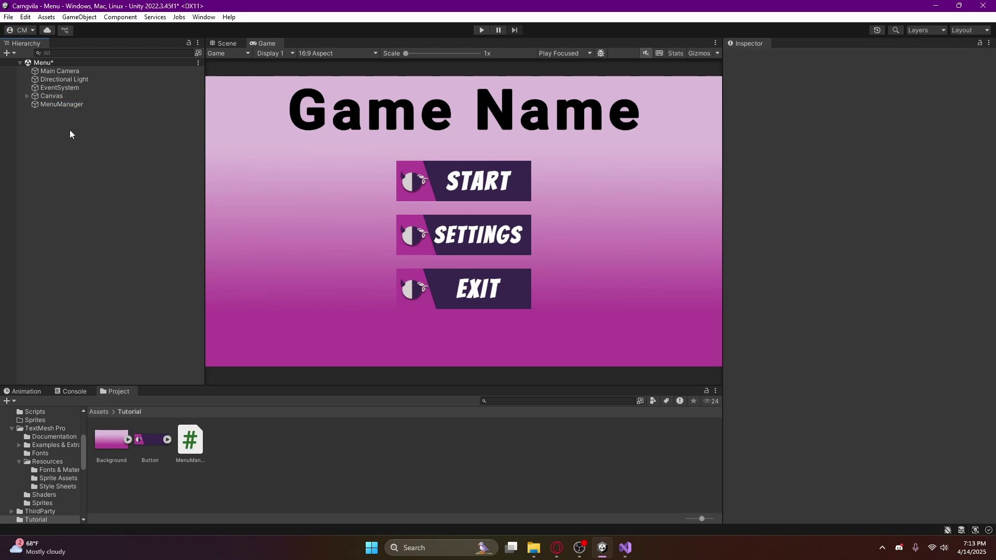
pyautogui.click(80, 104)
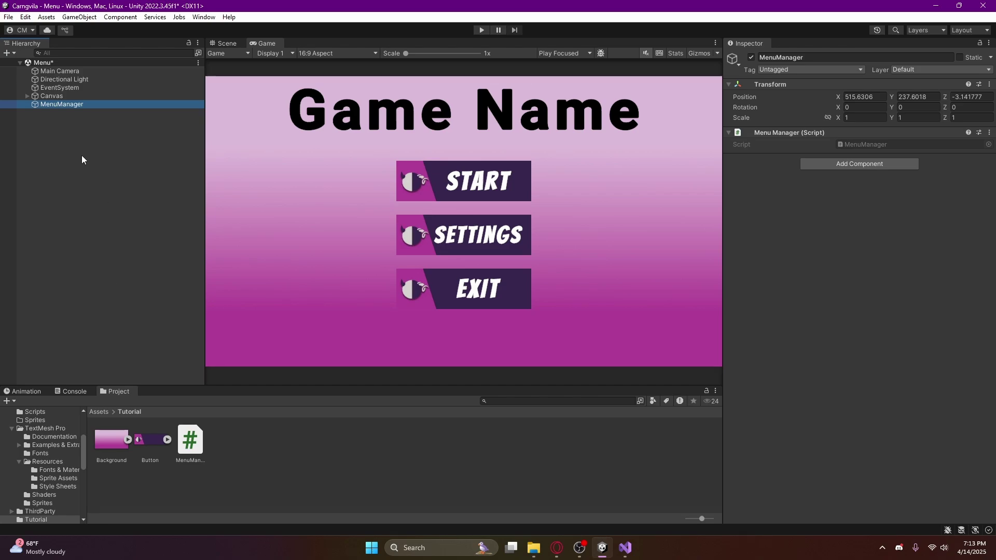
pyautogui.click(57, 106)
pyautogui.click(55, 123)
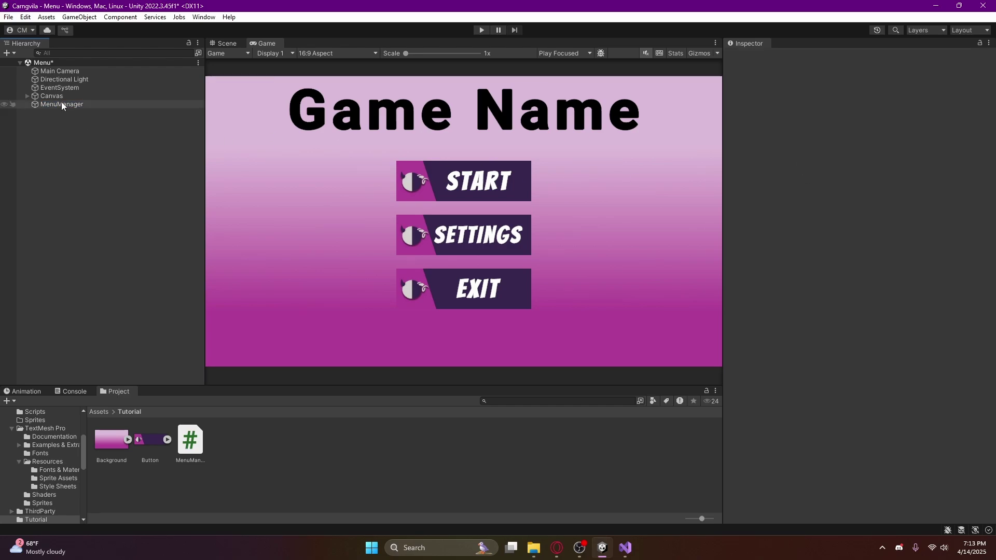
pyautogui.click(54, 104)
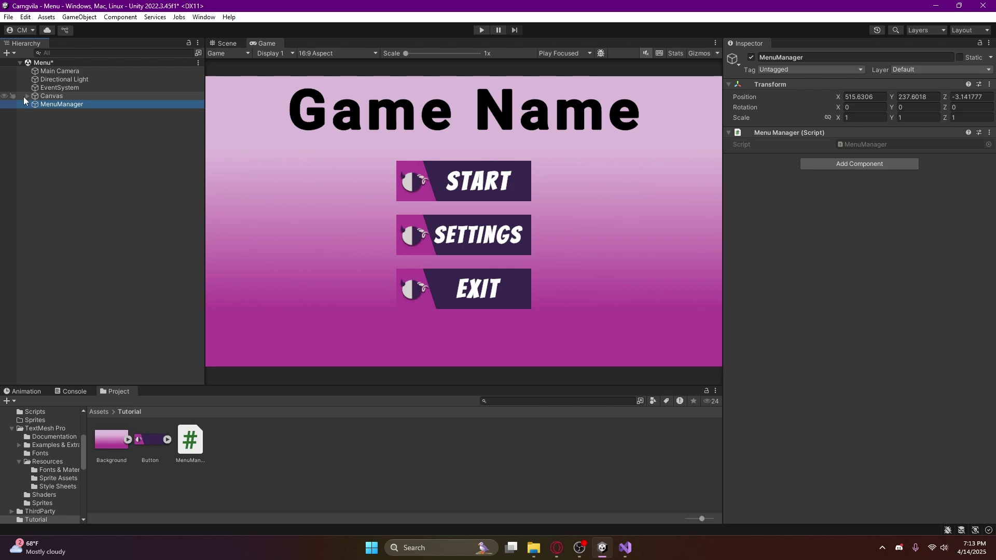
# Add an On Click event to StartButton that targets the MenuManager object and calls MenuManager.StartButton().
pyautogui.click(46, 96)
pyautogui.click(27, 96)
pyautogui.click(58, 123)
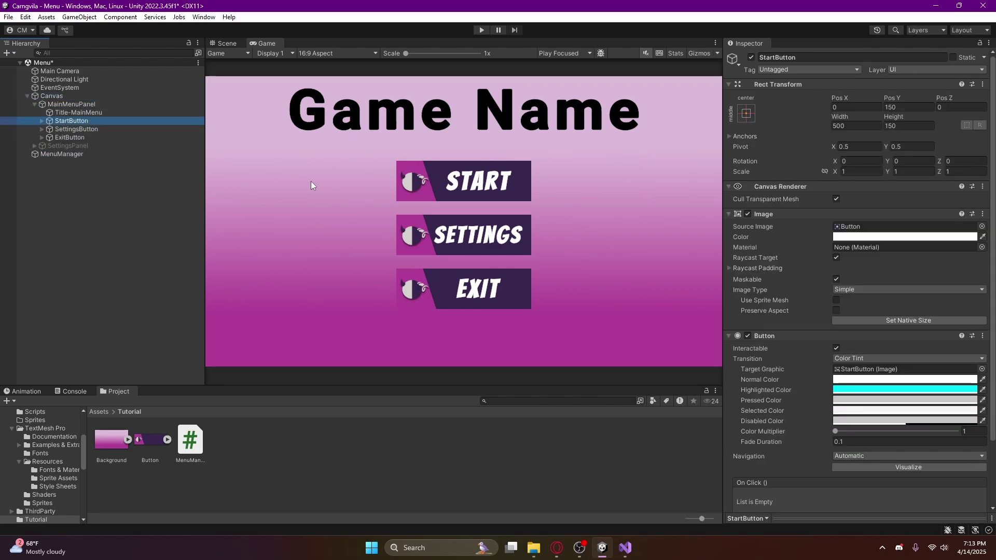
pyautogui.scroll(-3, 851, 407)
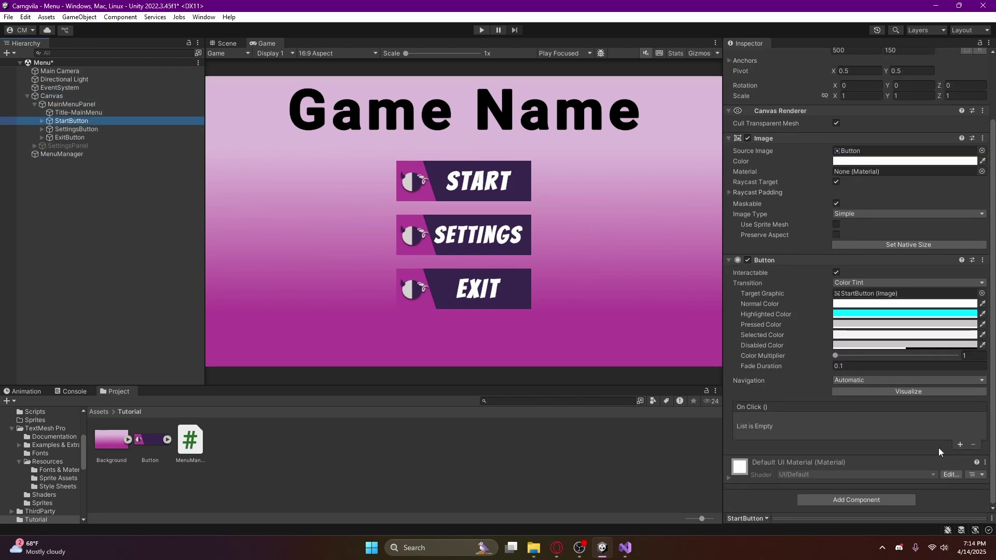
pyautogui.click(960, 444)
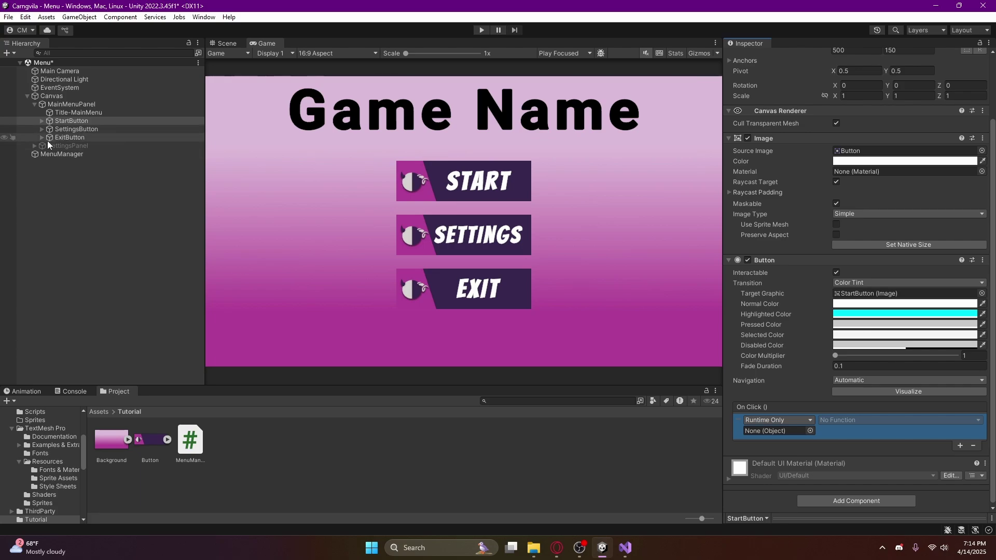
pyautogui.moveTo(61, 154); pyautogui.dragTo(772, 432)
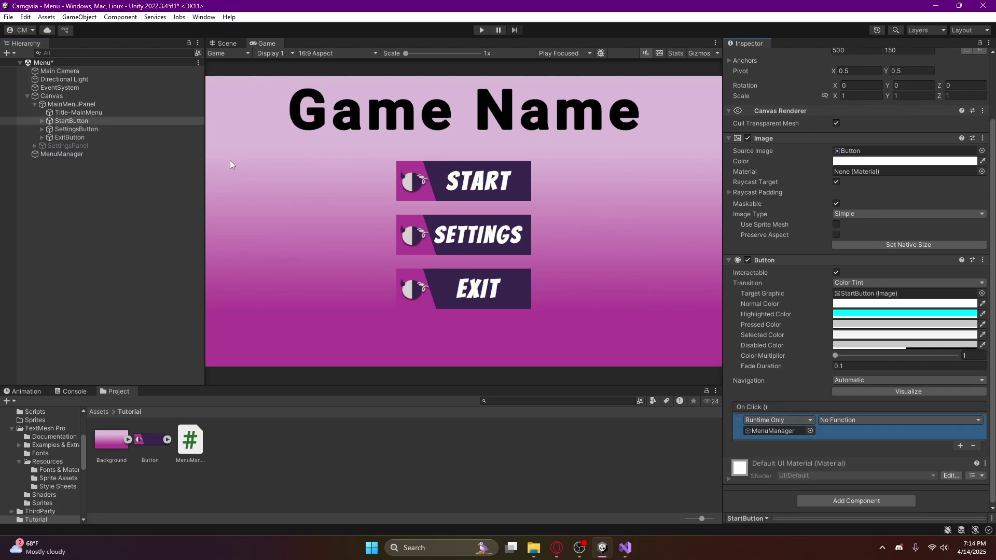
pyautogui.click(849, 421)
pyautogui.moveTo(841, 472)
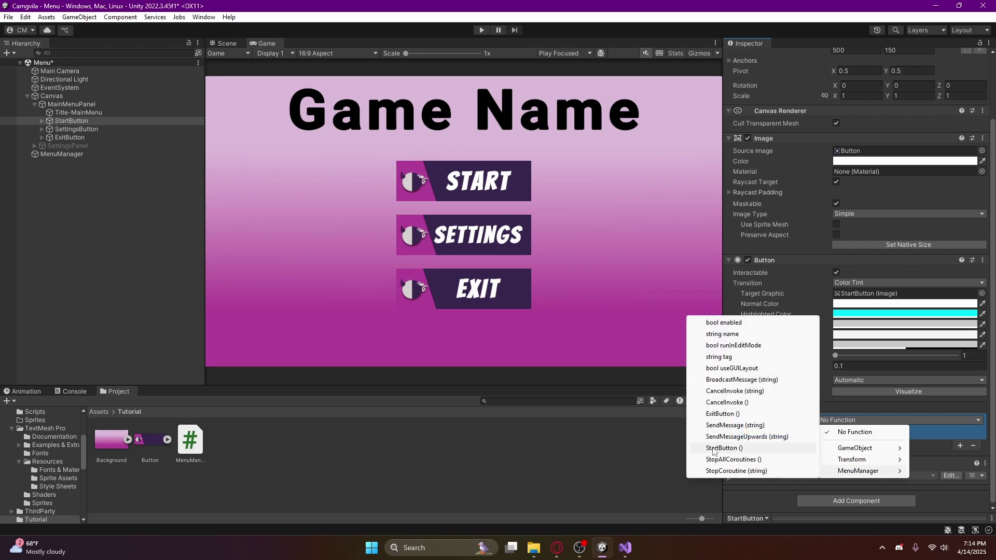
pyautogui.click(725, 453)
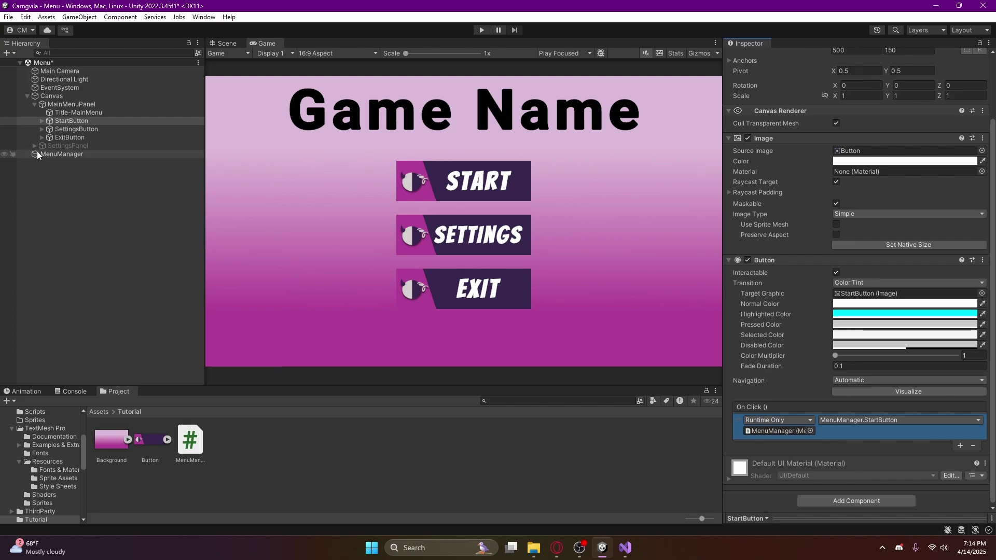
# Add an On Click event to ExitButton that calls ExitButton() on the MenuManager object, and save the Menu scene.
pyautogui.click(67, 138)
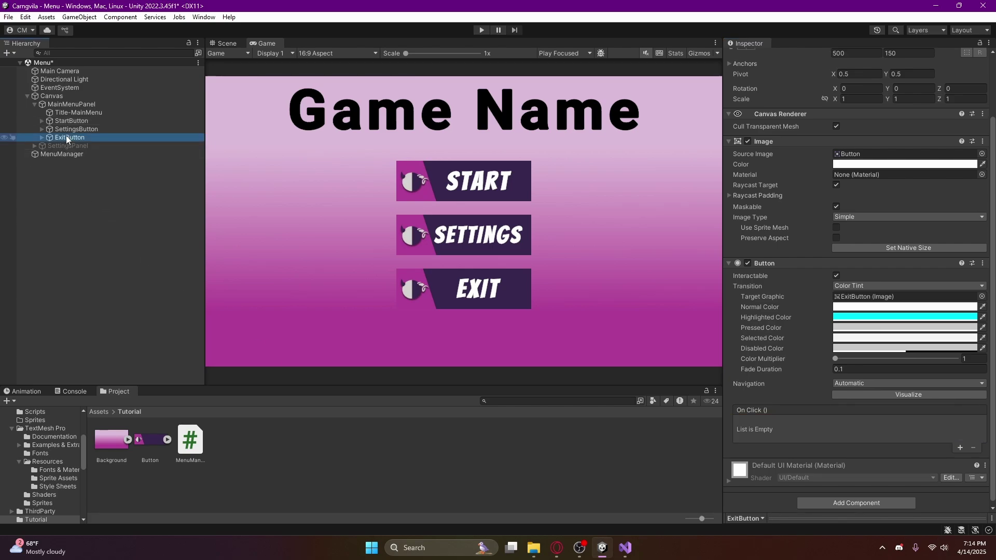
pyautogui.click(961, 448)
pyautogui.moveTo(62, 154); pyautogui.dragTo(778, 434)
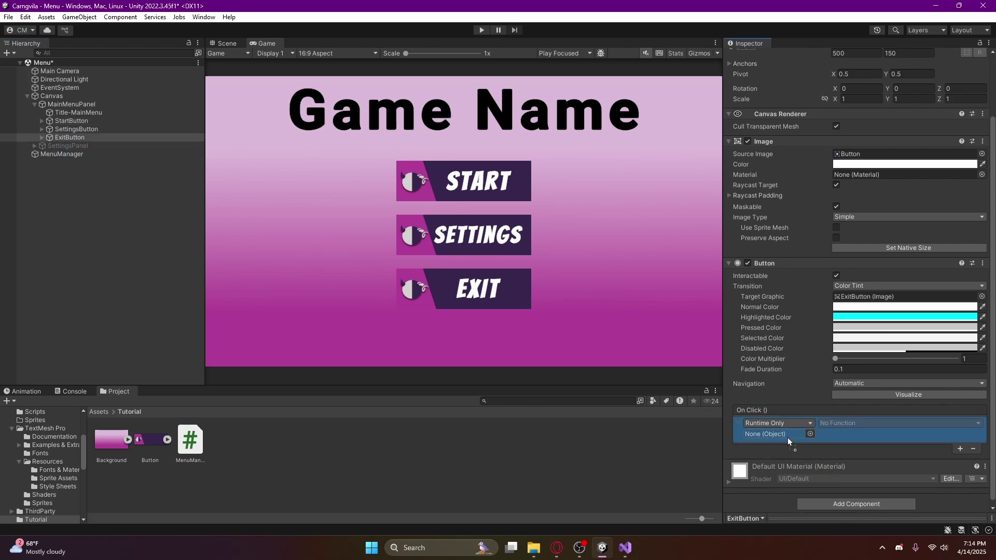
pyautogui.click(836, 428)
pyautogui.moveTo(848, 474)
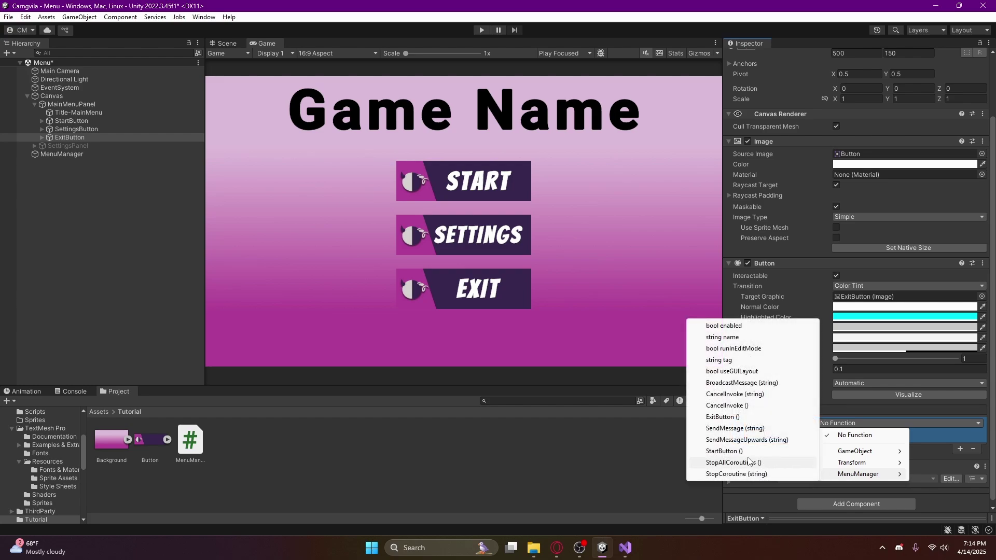
pyautogui.click(726, 417)
pyautogui.click(115, 215)
pyautogui.hotkey('ctrl', 's')
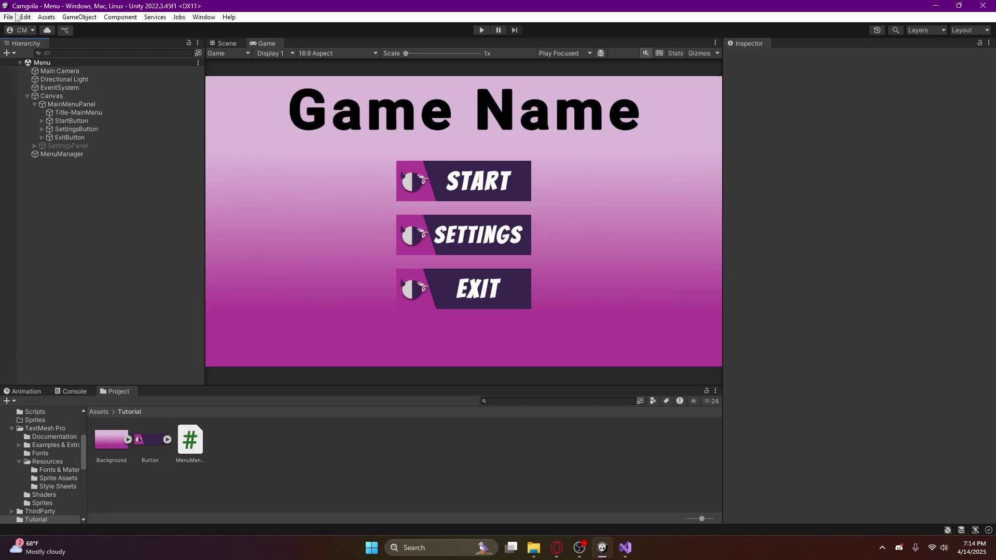
# Check the order and index of the Menu and OutdoorsScene scenes in the Build Settings, then close them.
pyautogui.click(8, 18)
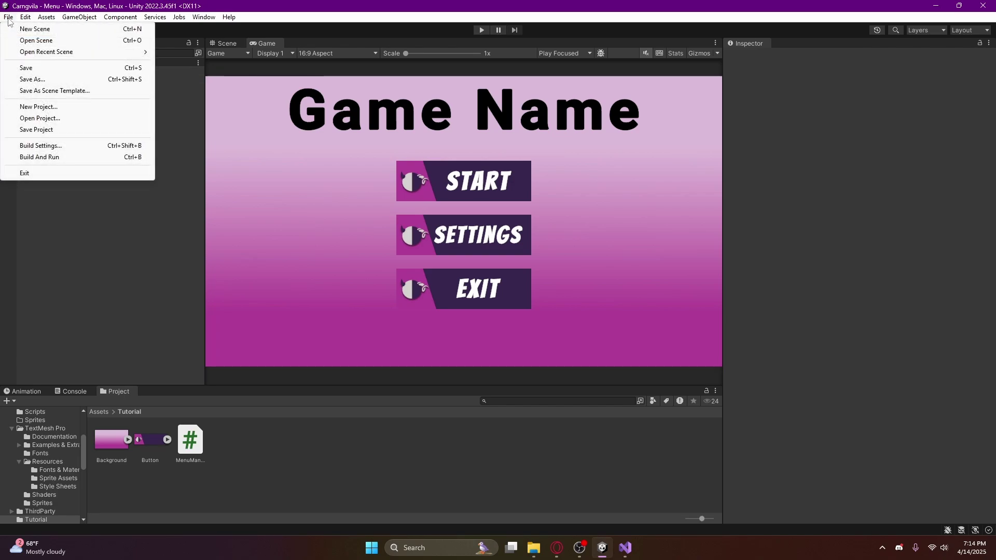
pyautogui.click(48, 146)
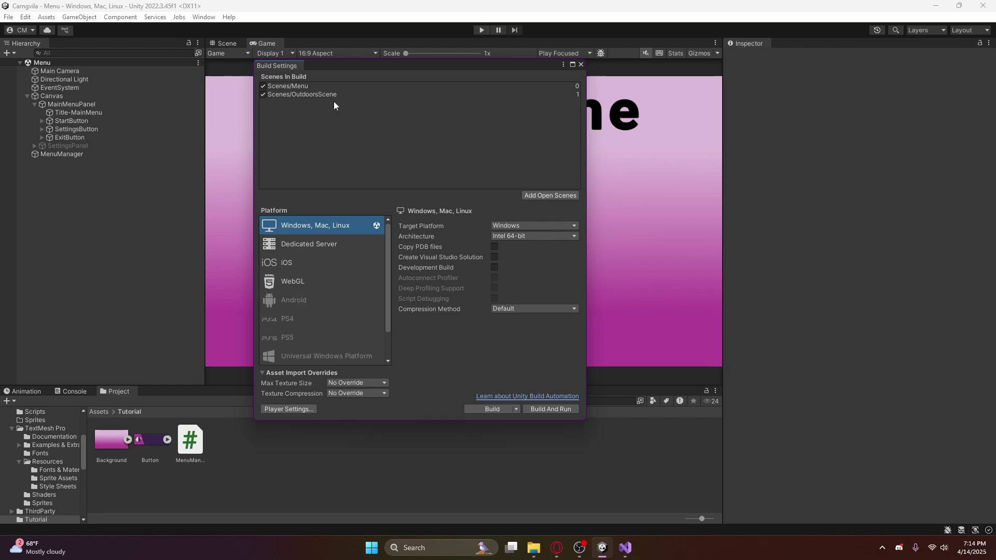
pyautogui.click(577, 95)
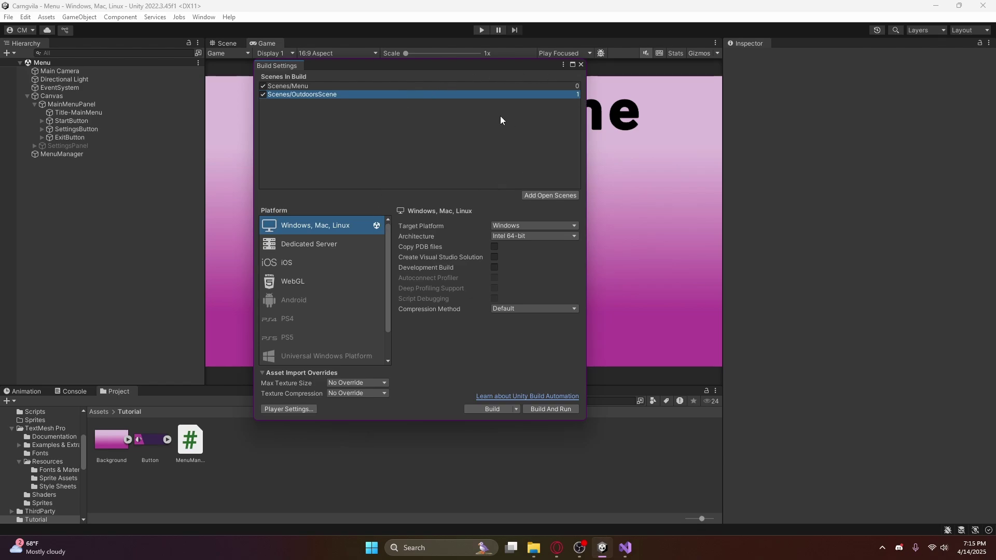
pyautogui.click(581, 65)
# Play the Menu scene with the Console shown, test the Exit and Start buttons, and stop playing.
pyautogui.click(485, 33)
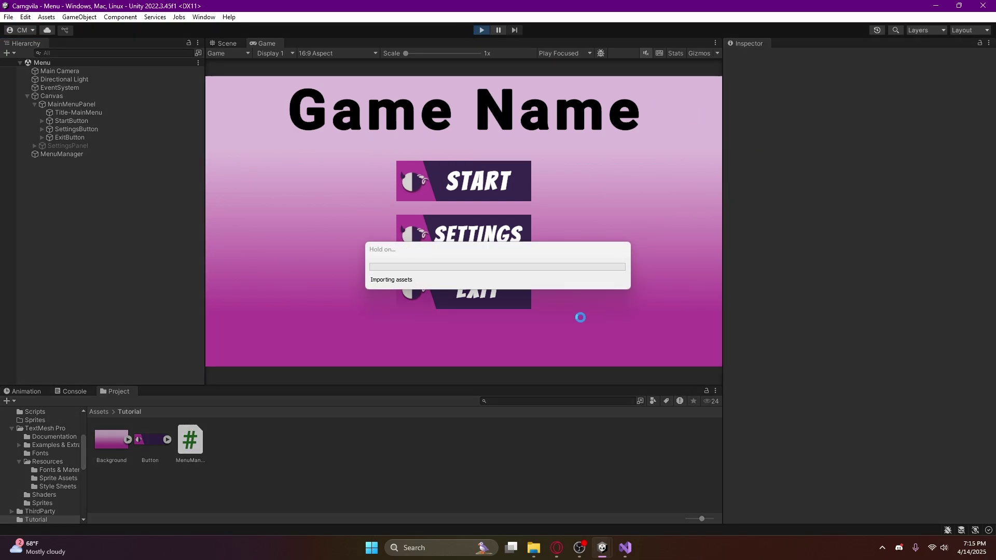
pyautogui.click(76, 392)
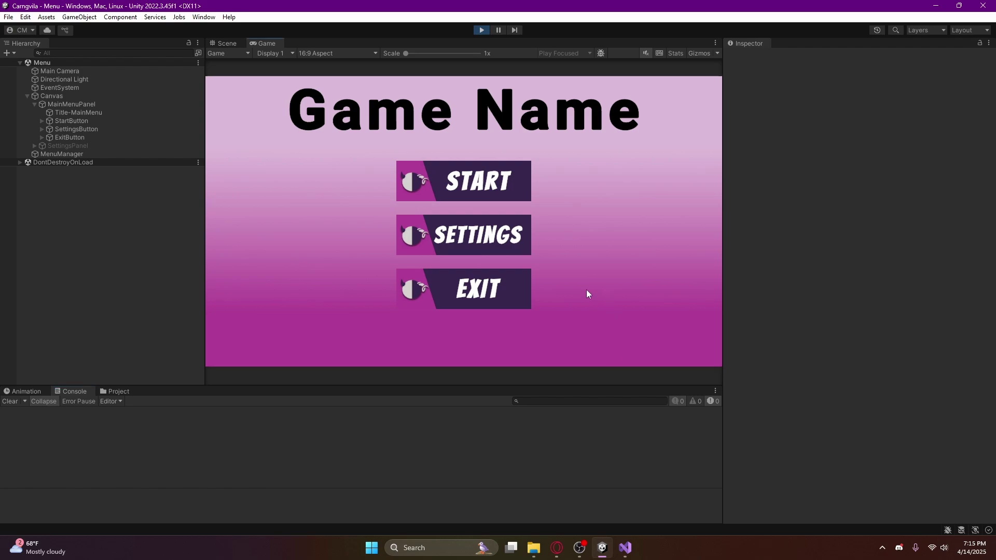
pyautogui.click(492, 281)
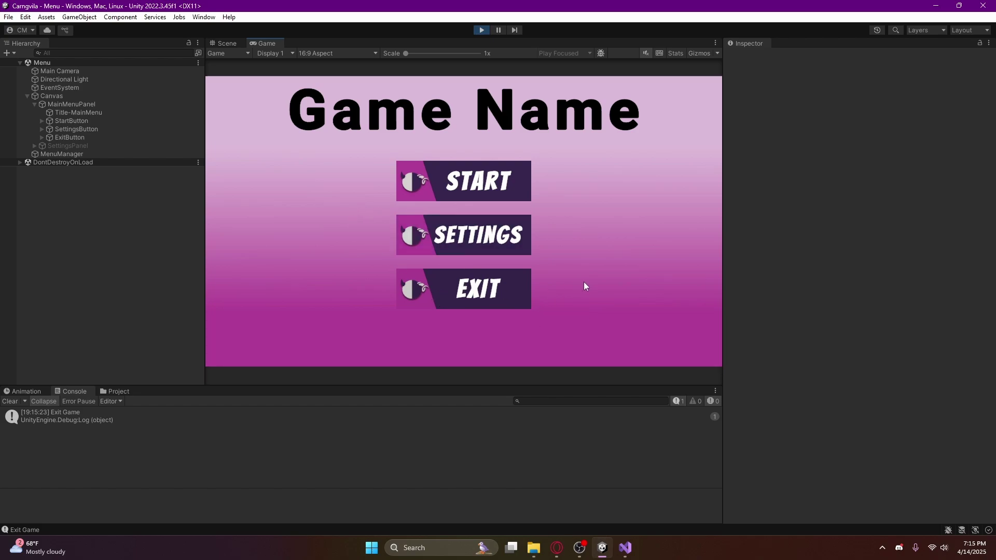
pyautogui.click(478, 191)
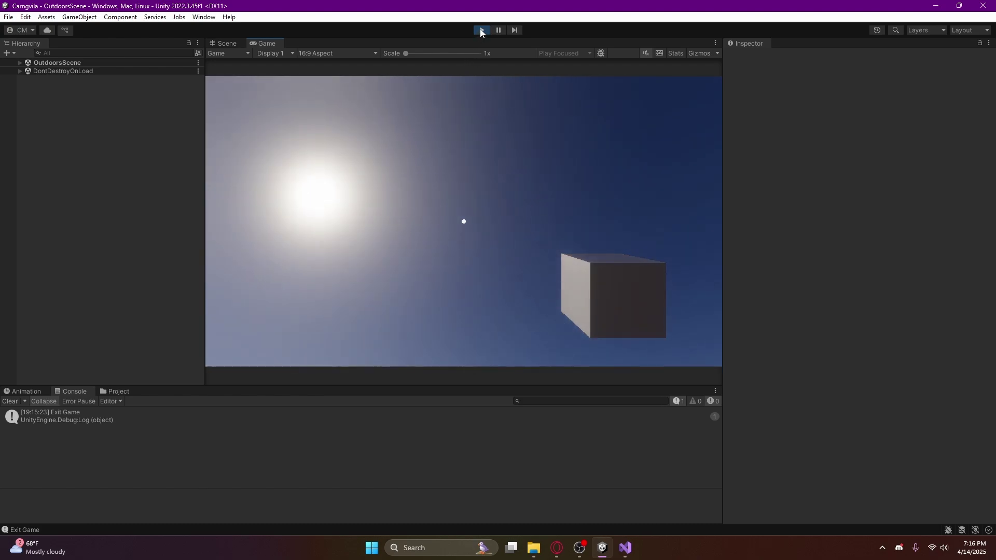
pyautogui.click(481, 30)
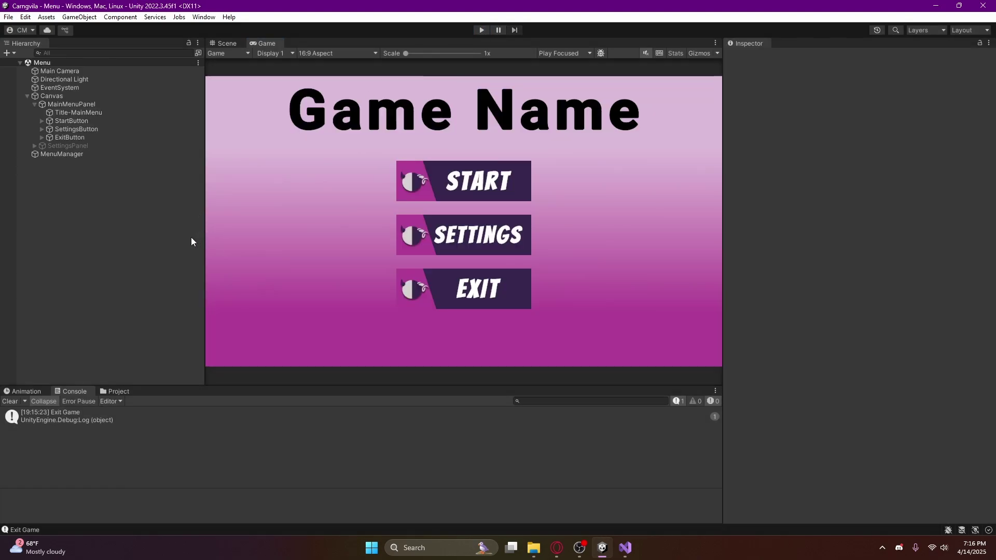
# Look over the objects inside SettingsPanel and collapse both SettingsPanel and MainMenuPanel in the scene hierarchy.
pyautogui.click(34, 146)
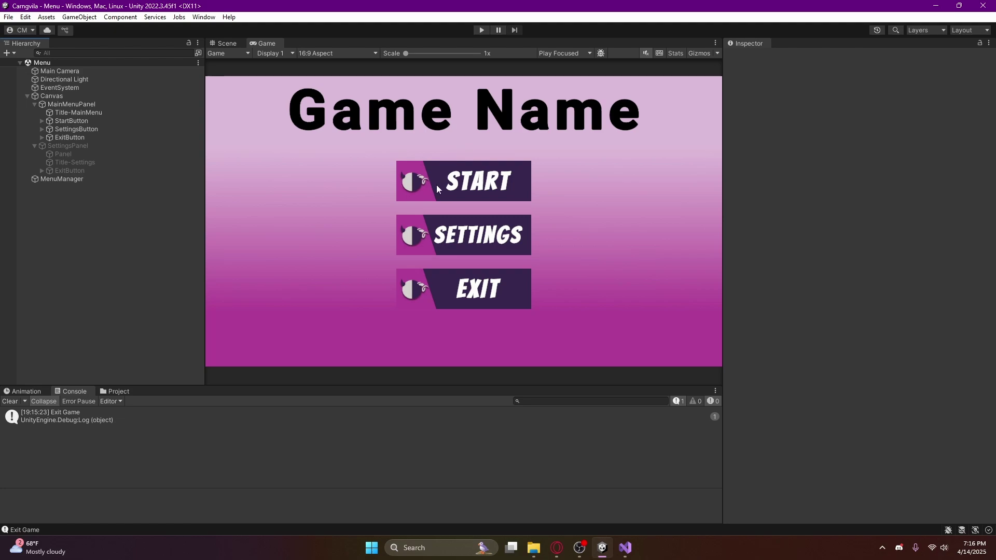
pyautogui.click(34, 146)
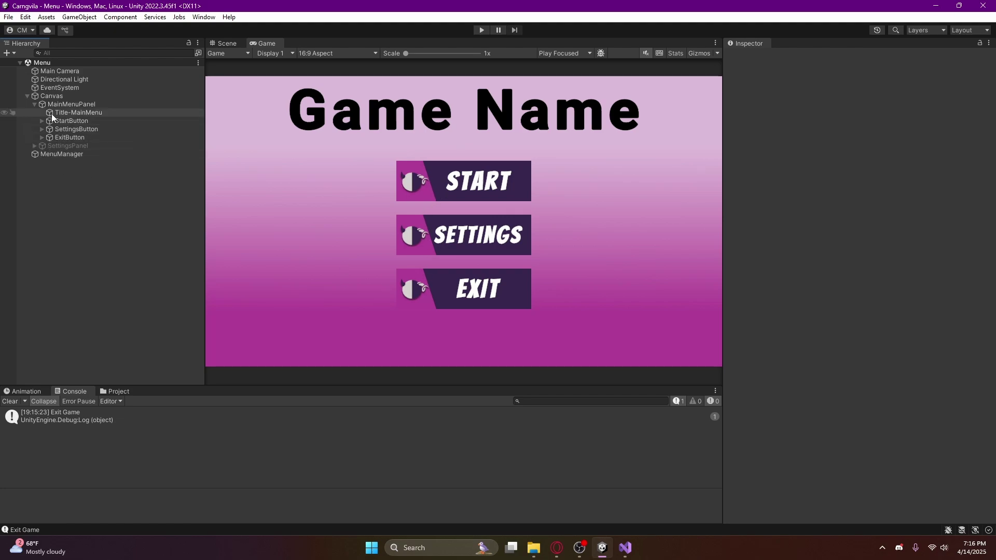
pyautogui.click(35, 104)
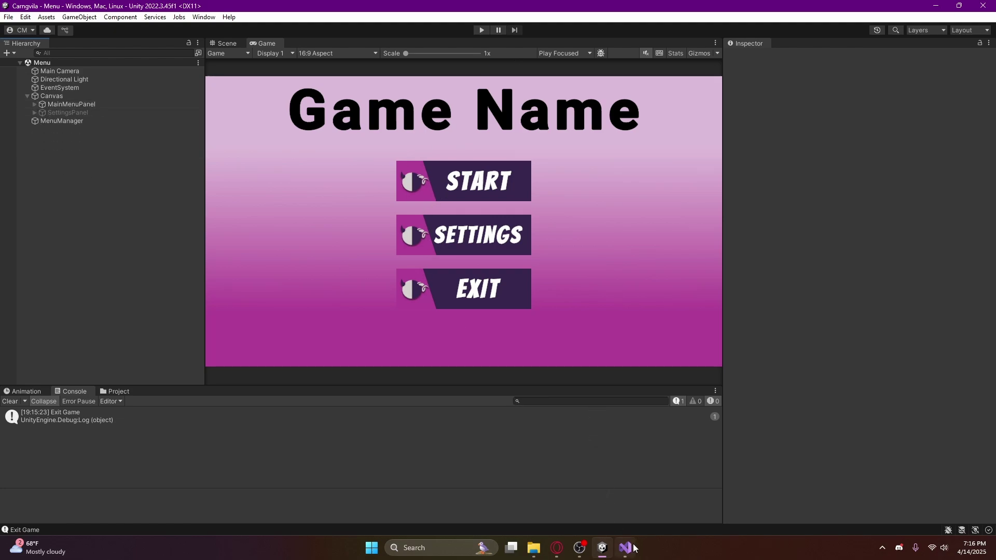
# Switch to Visual Studio with the MenuManager script.
pyautogui.moveTo(637, 546)
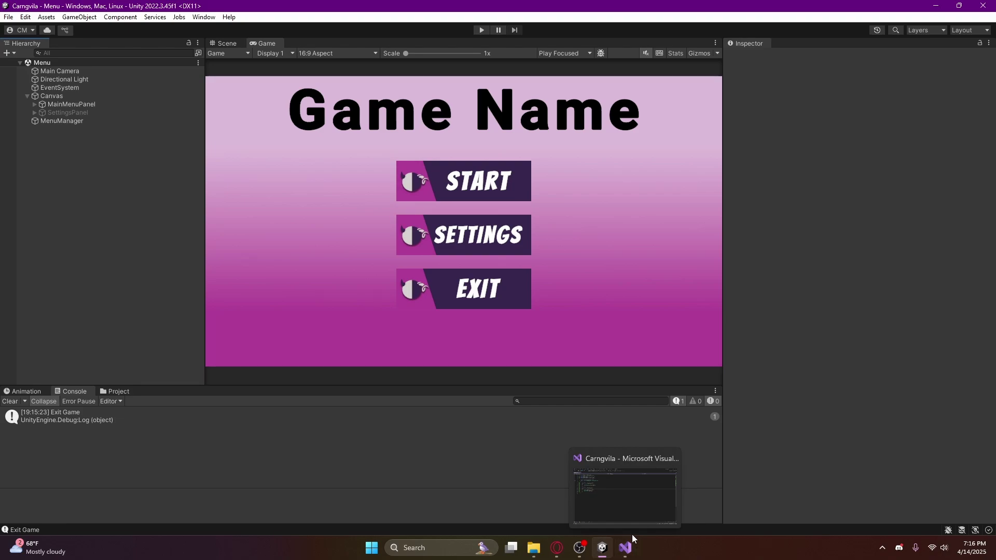